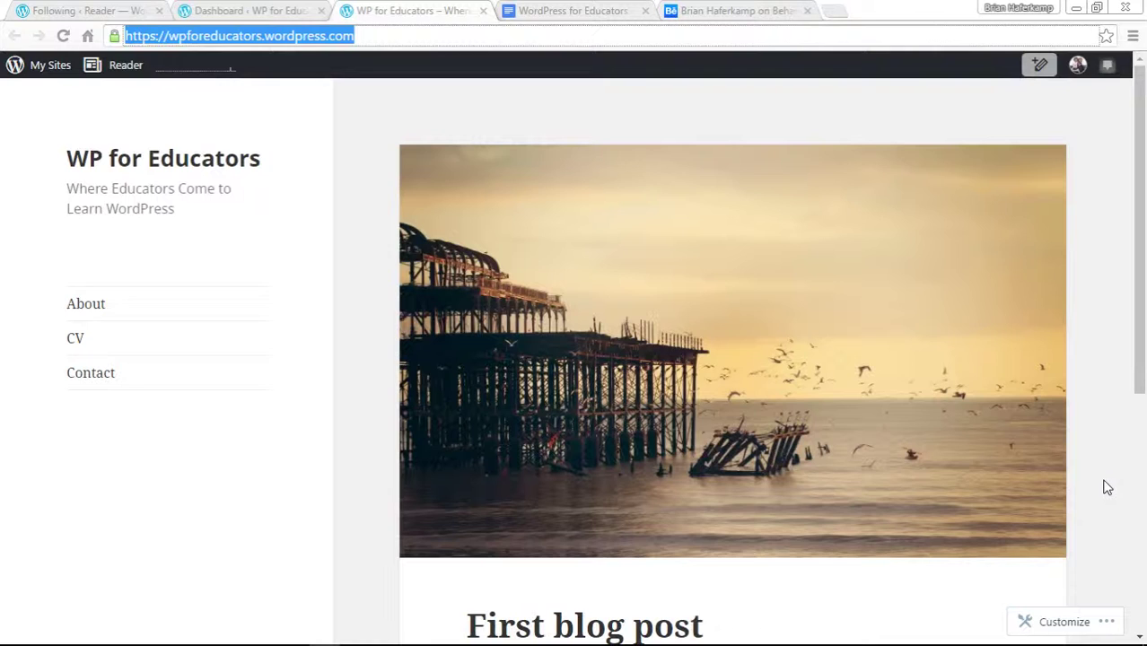
# Open the WordPress for Educators document and highlight the first content group, from "Photograph of You" to the school line, and "Photograph of You" alone
pyautogui.click(557, 14)
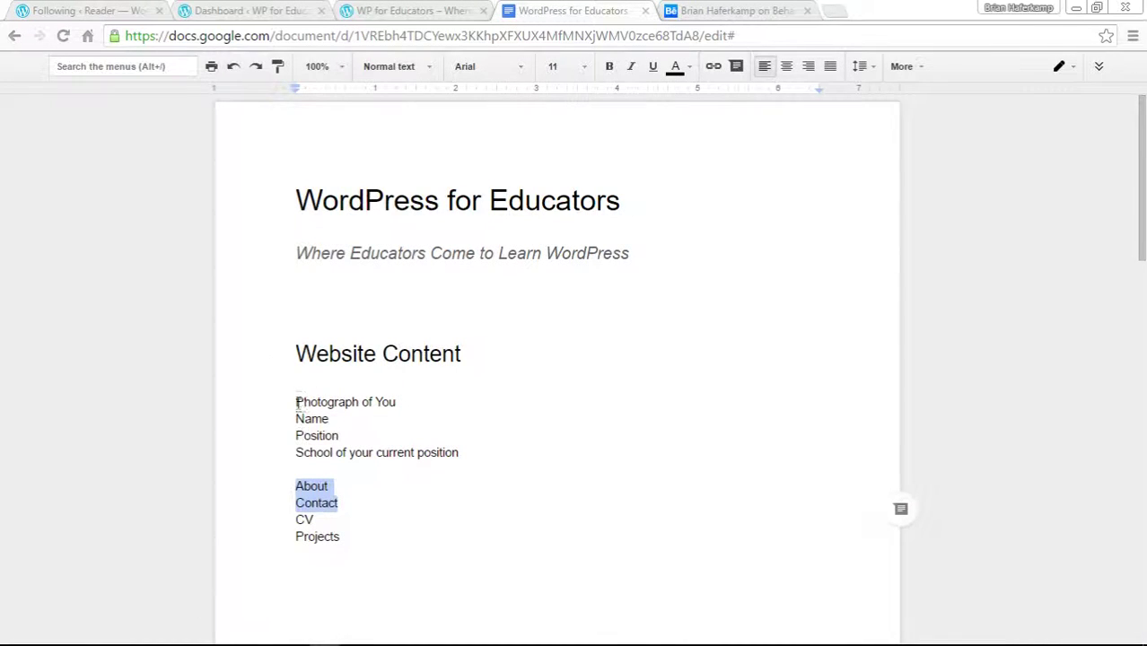
pyautogui.moveTo(297, 402); pyautogui.dragTo(479, 449)
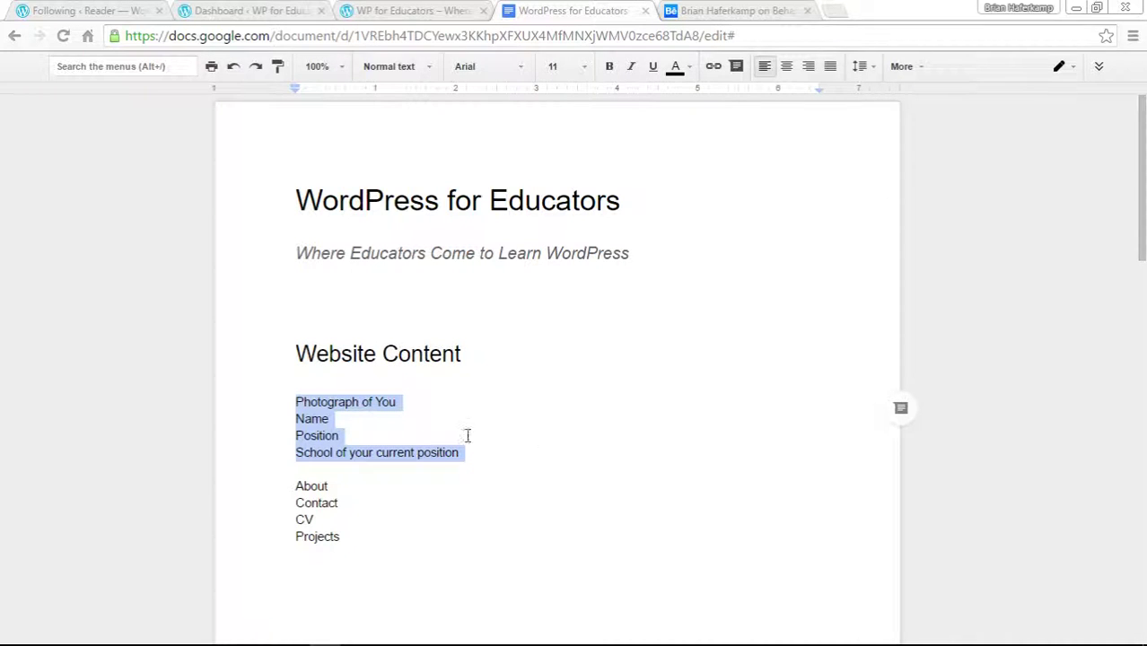
pyautogui.moveTo(297, 402); pyautogui.dragTo(408, 404)
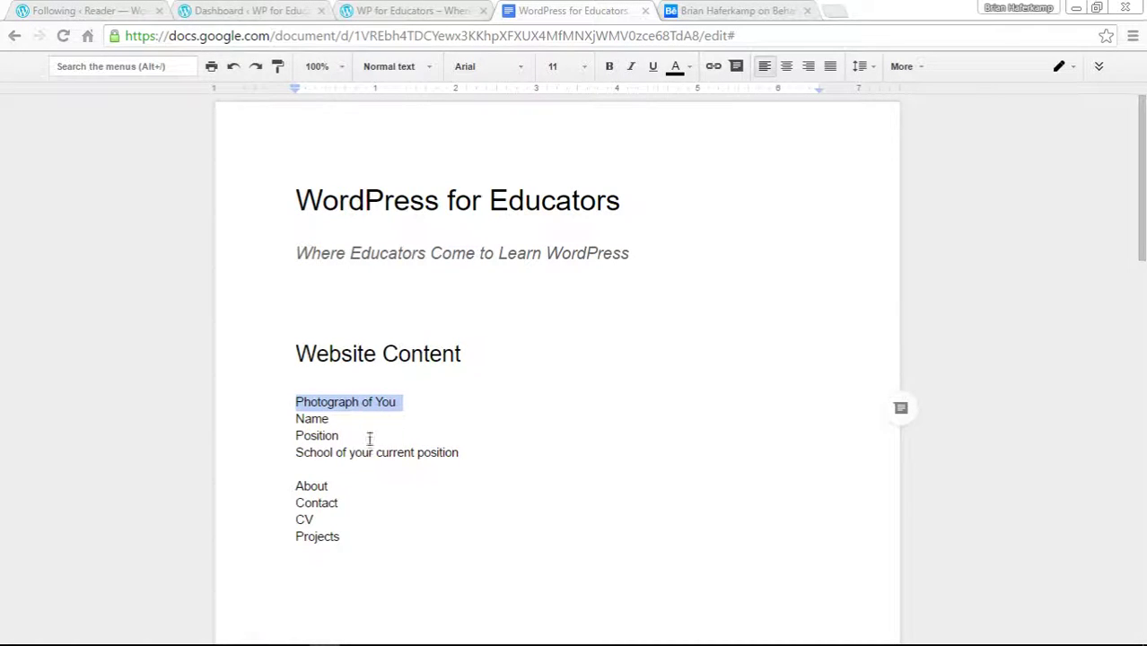
pyautogui.moveTo(314, 404); pyautogui.dragTo(329, 420)
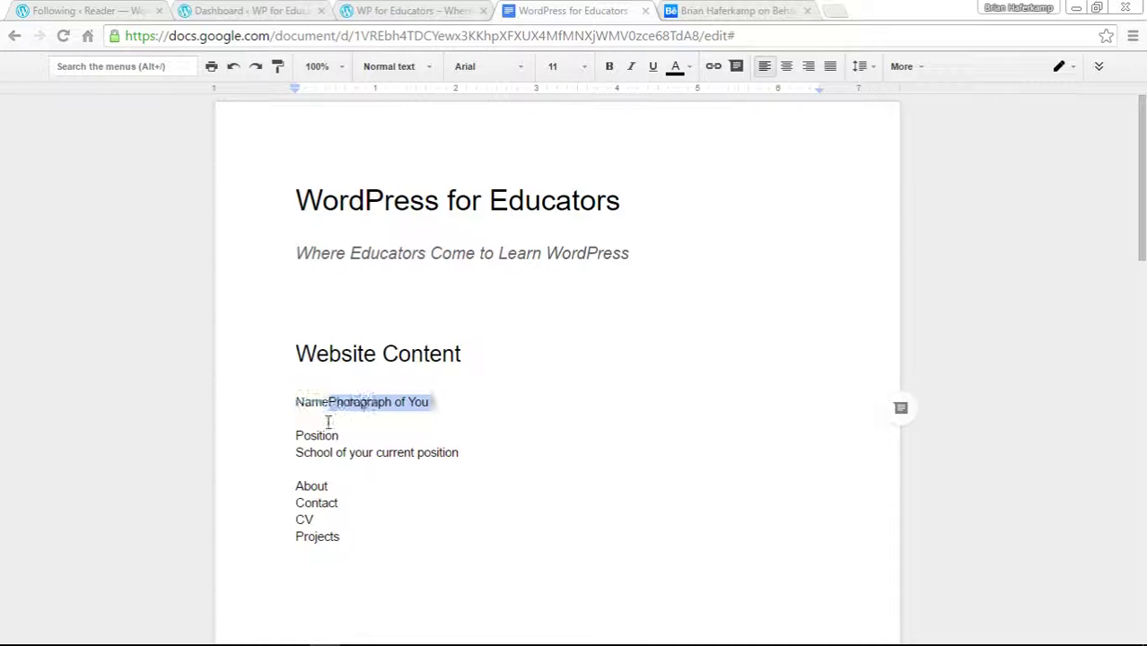
pyautogui.press('Delete')
pyautogui.press('Delete')
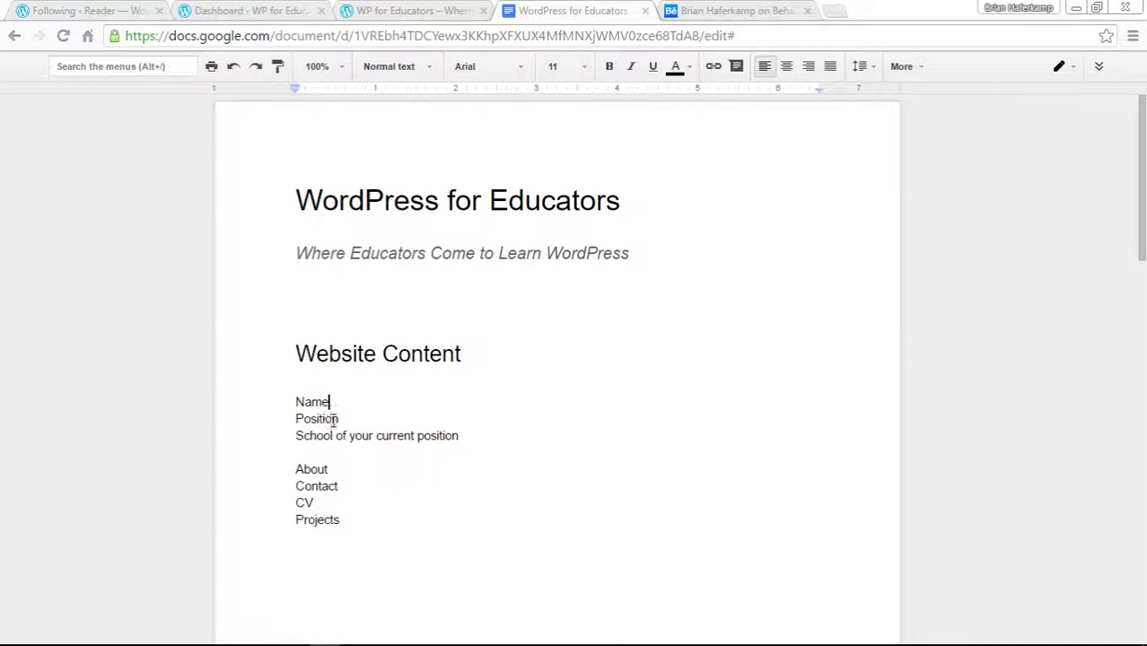
pyautogui.hotkey('ctrl', 'z')
pyautogui.hotkey('ctrl', 'z')
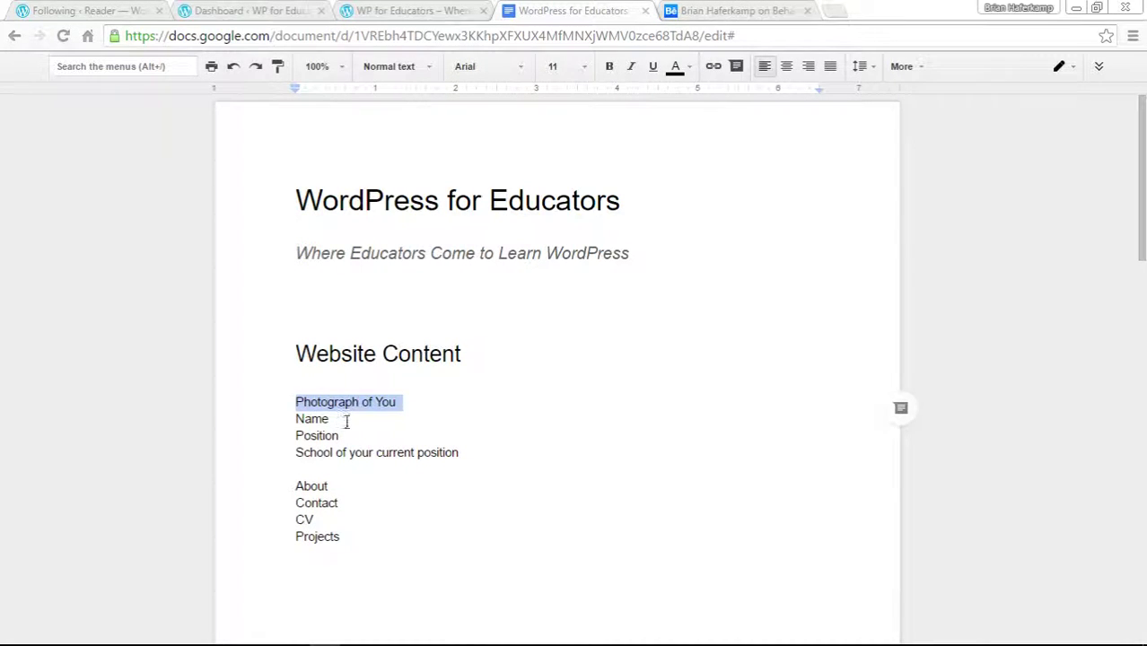
# Highlight the "School of your current position" line in the website content list
pyautogui.click(345, 418)
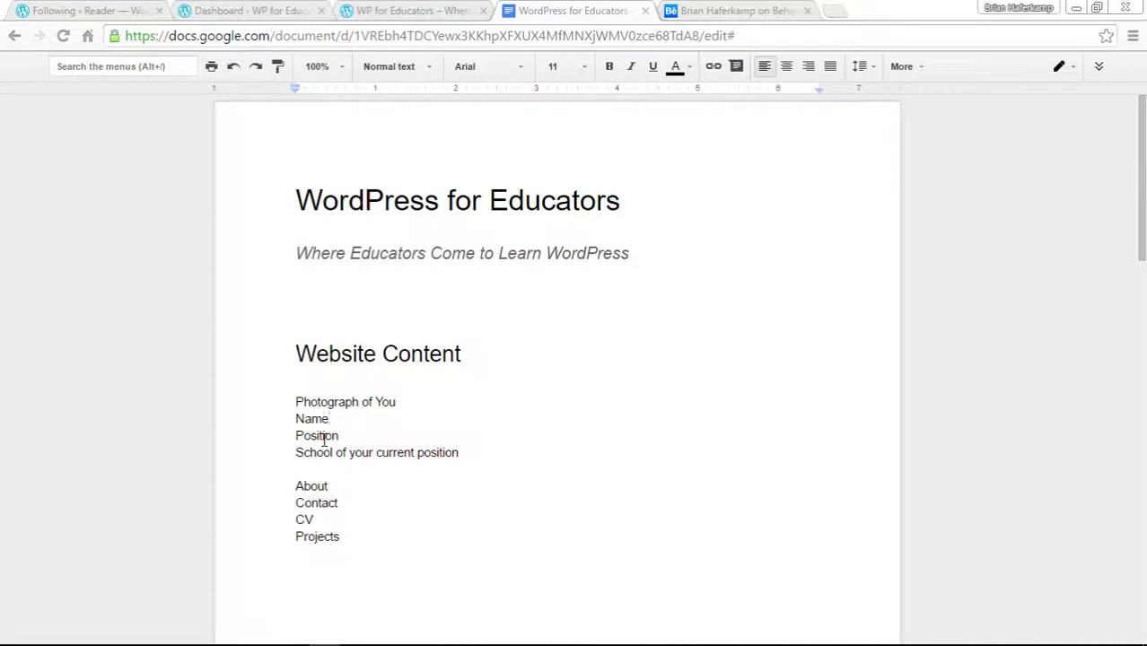
pyautogui.moveTo(299, 453); pyautogui.dragTo(476, 457)
# Return to the WP for Educators site, open its WP Admin, and switch to the dashboard that is already open
pyautogui.click(440, 9)
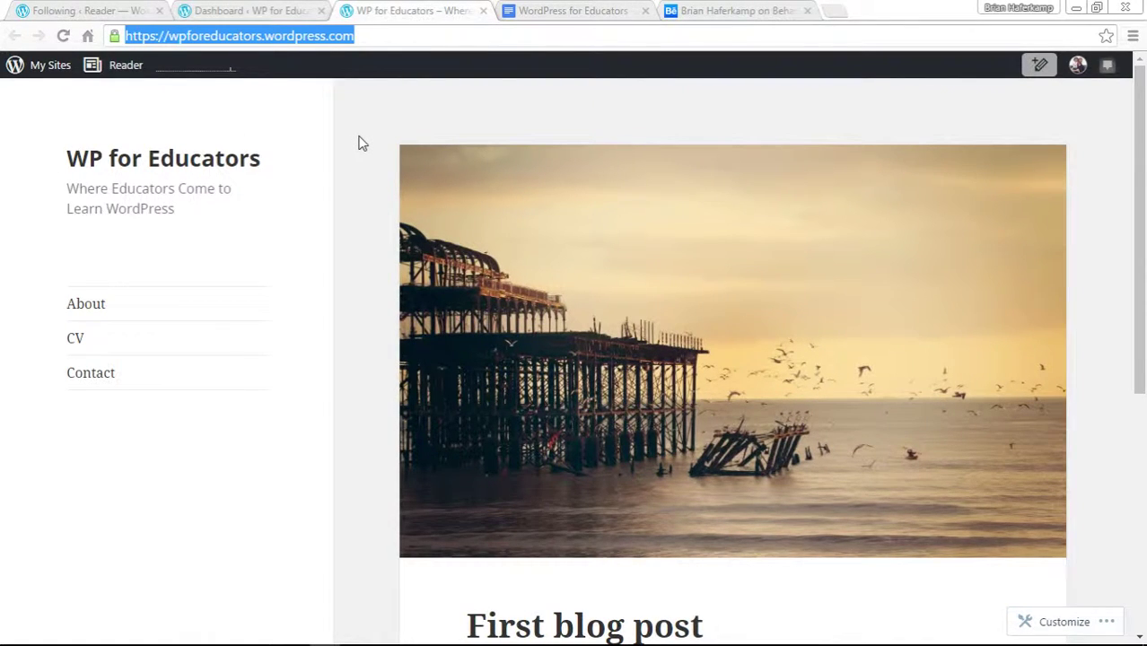
pyautogui.click(47, 66)
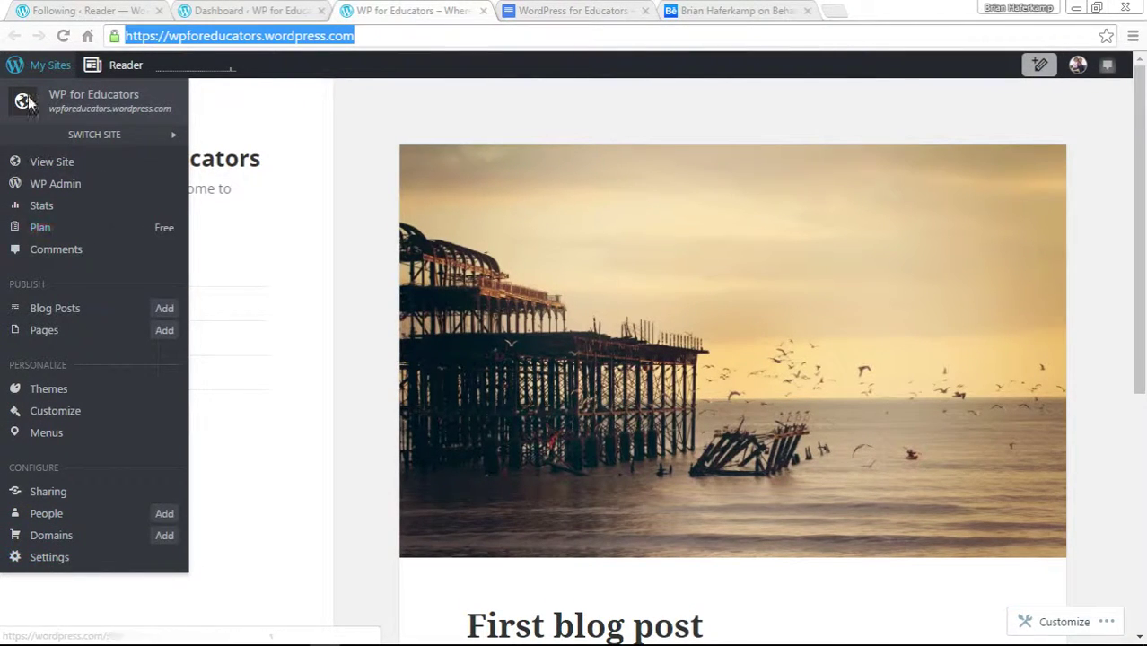
pyautogui.click(290, 134)
pyautogui.click(50, 66)
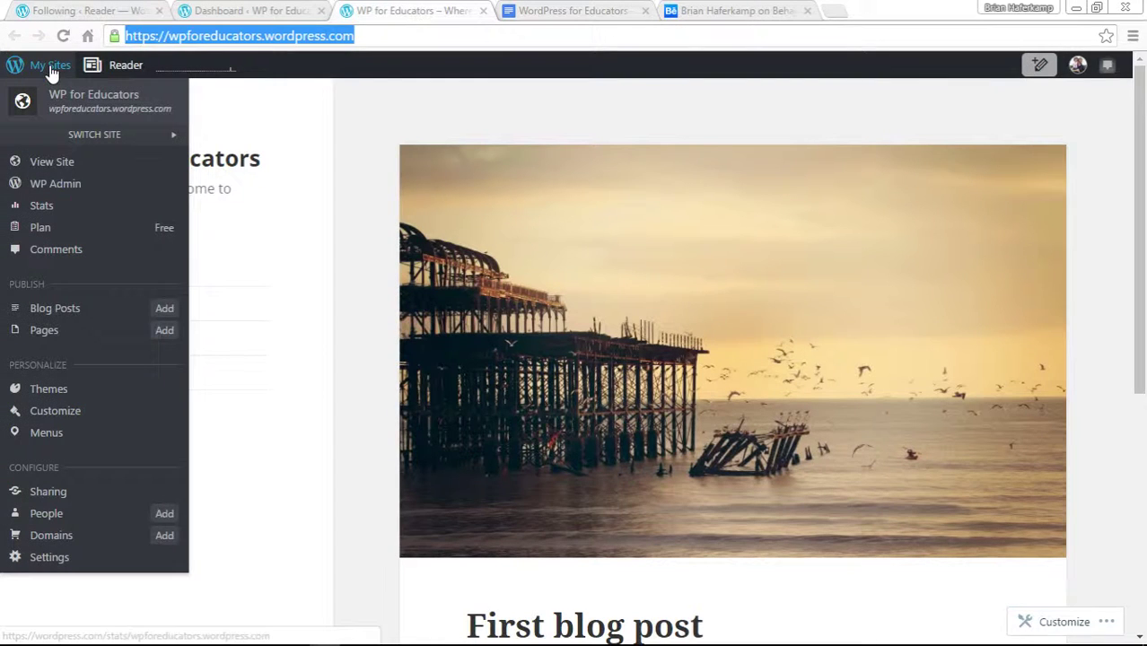
pyautogui.click(21, 186)
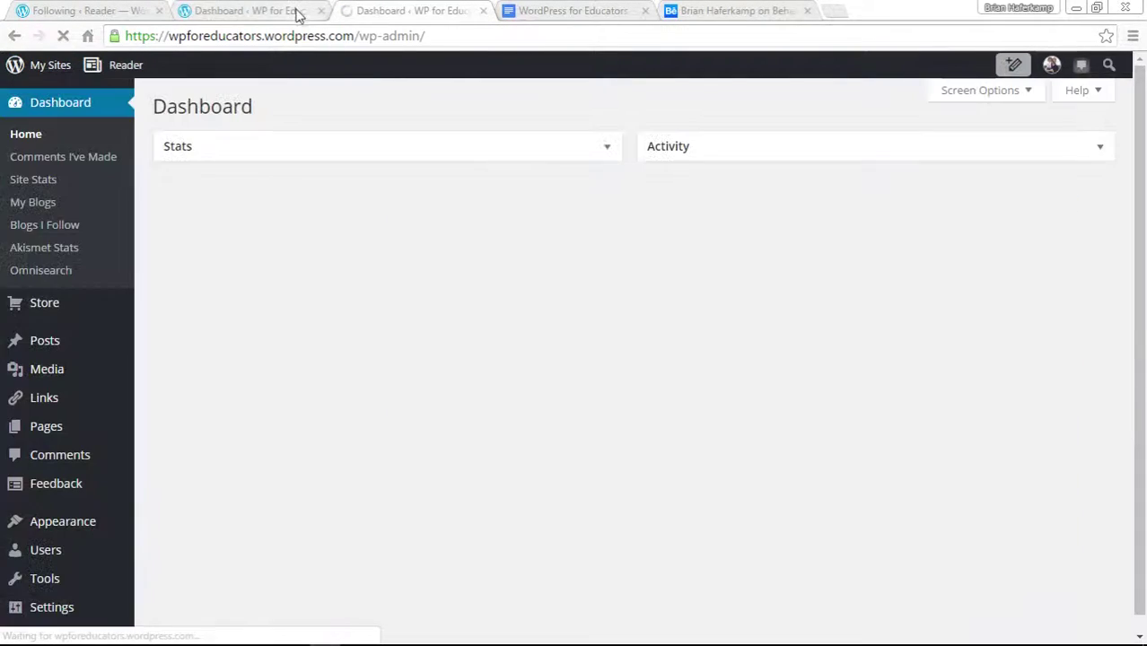
pyautogui.click(296, 14)
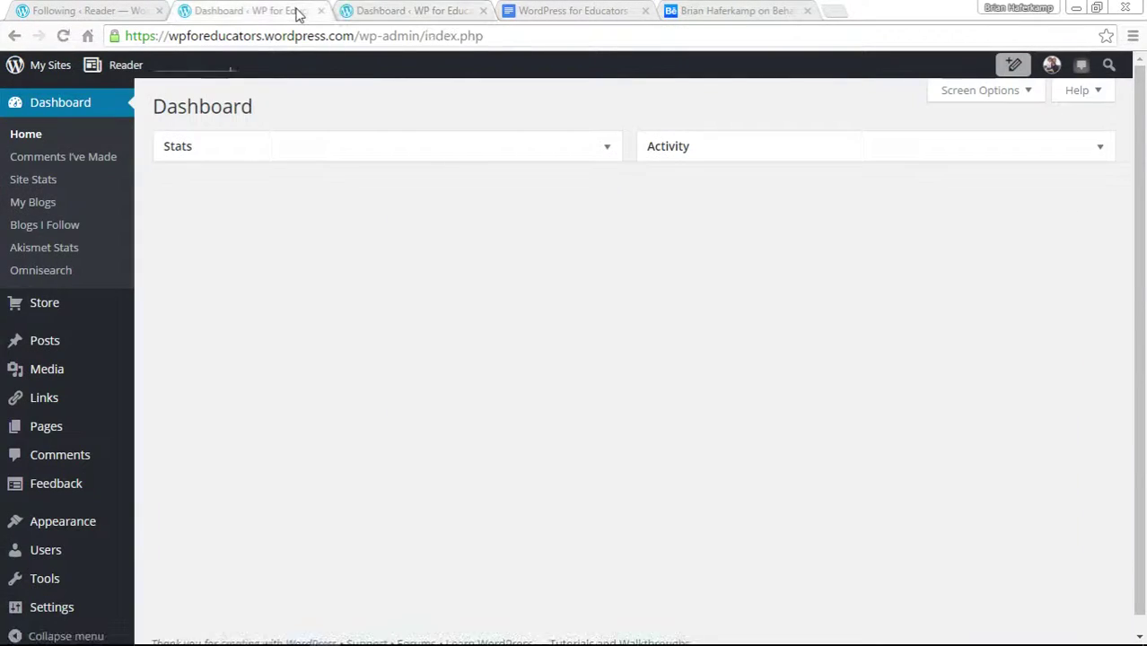
pyautogui.click(16, 38)
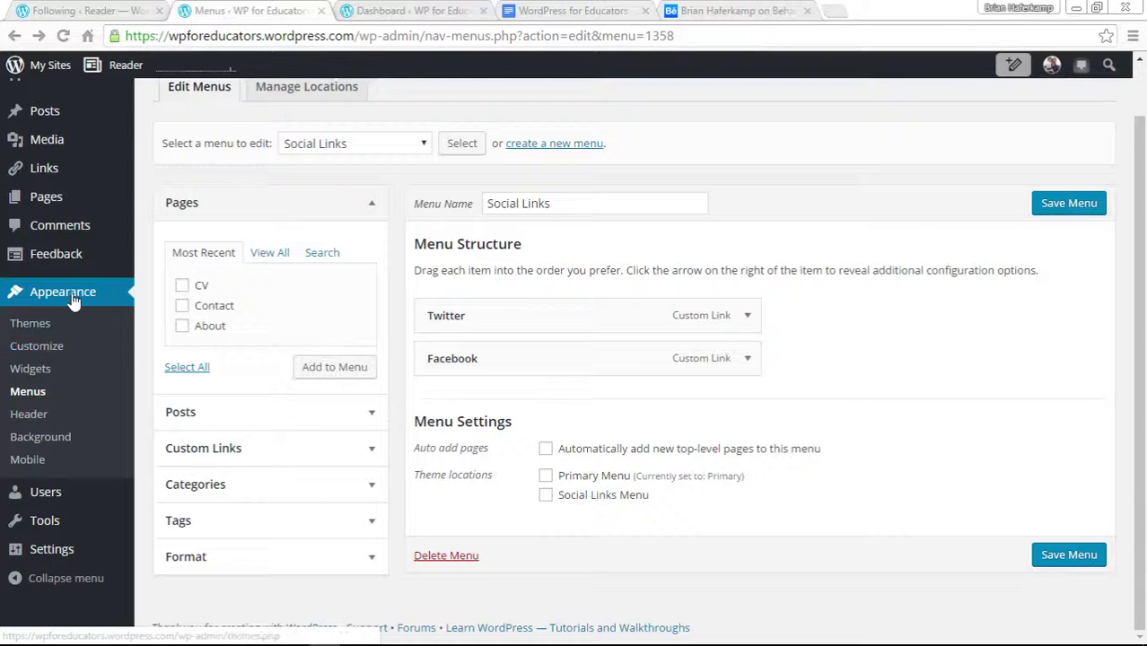
pyautogui.scroll(1, 61, 154)
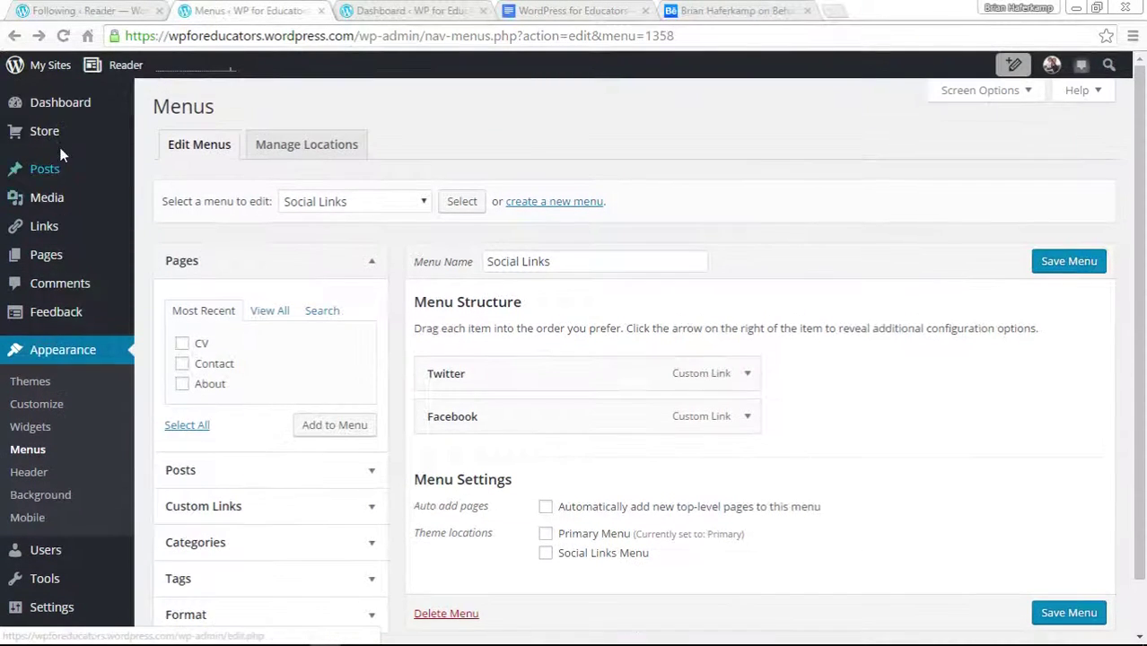
pyautogui.click(60, 102)
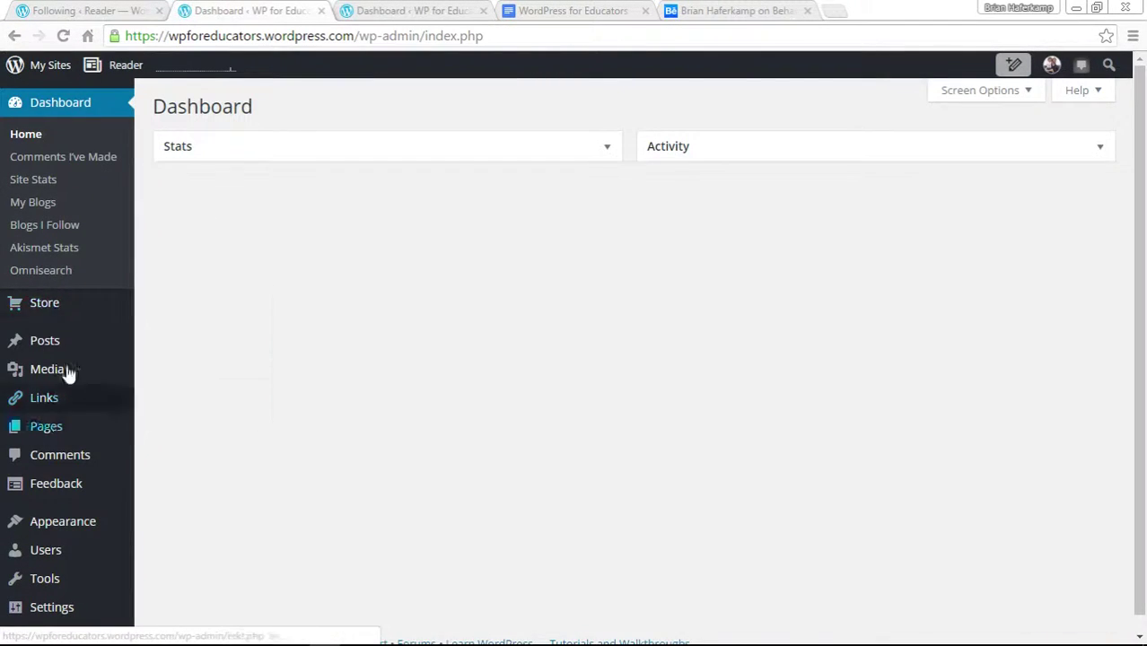
# Open the General Settings page of the WP for Educators site
pyautogui.moveTo(77, 525)
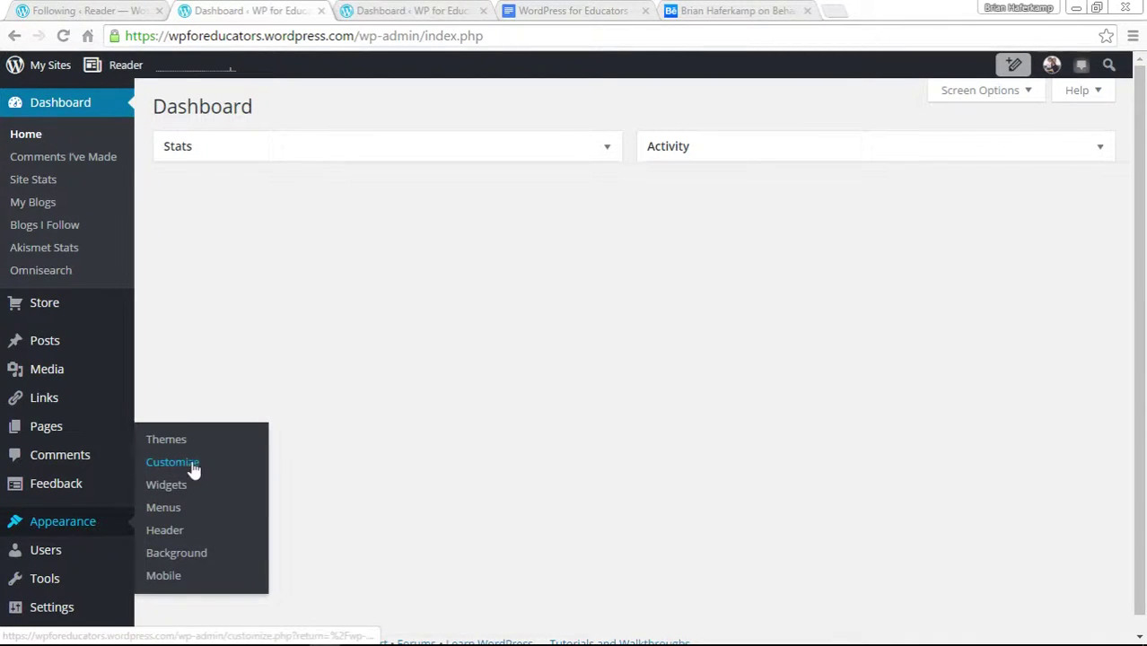
pyautogui.scroll(-1, 192, 468)
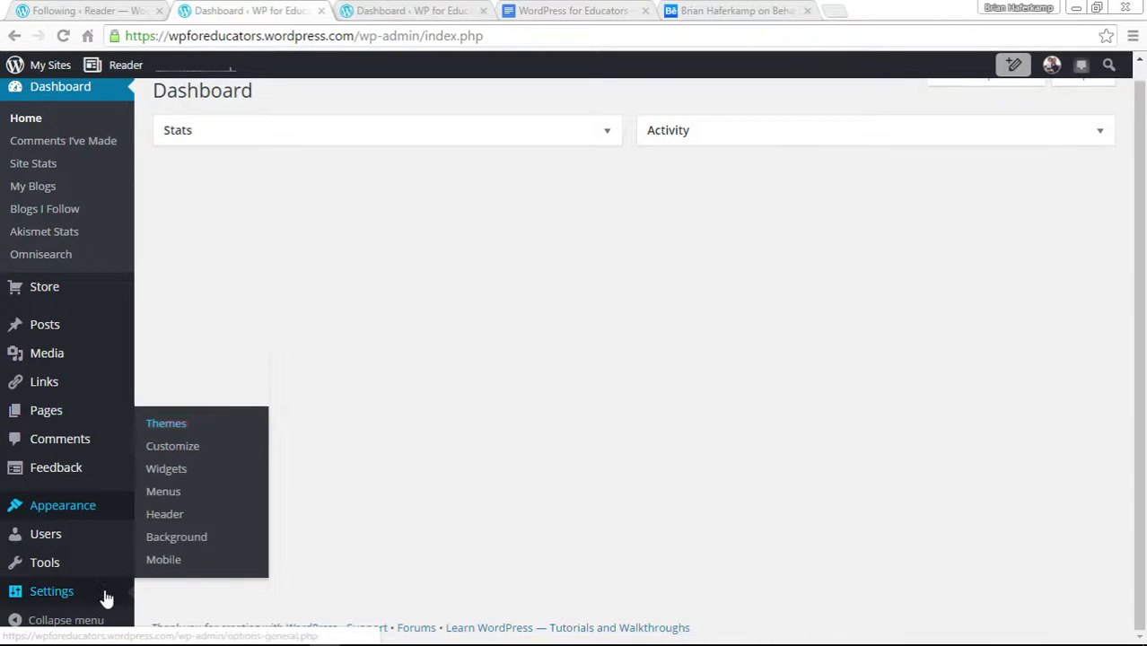
pyautogui.moveTo(52, 597)
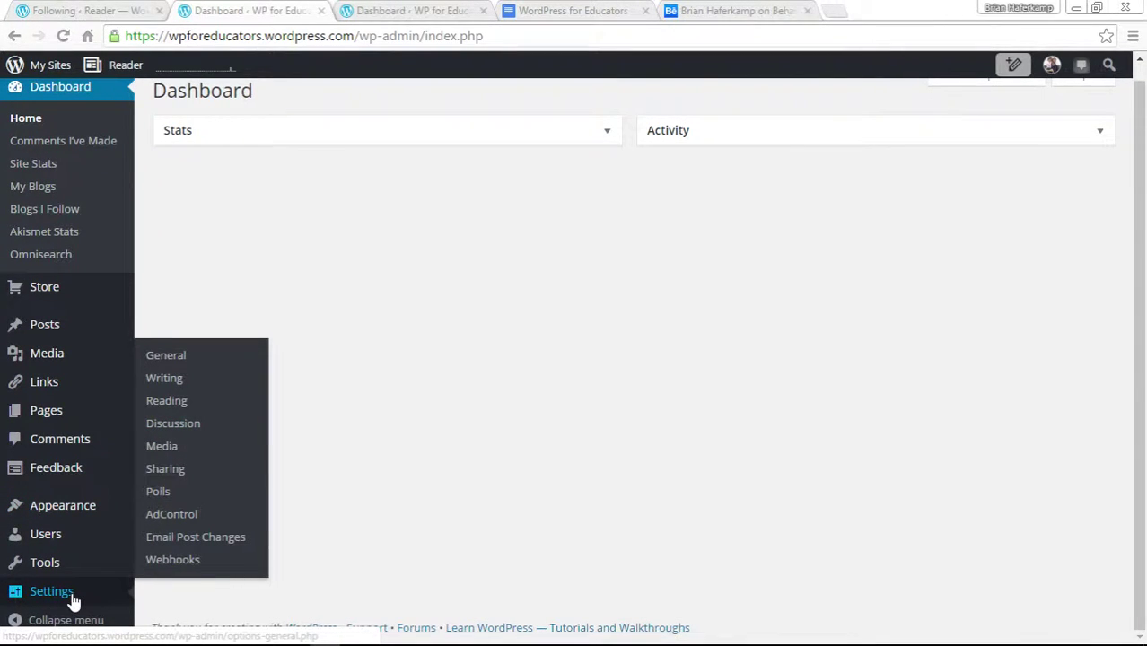
pyautogui.click(184, 359)
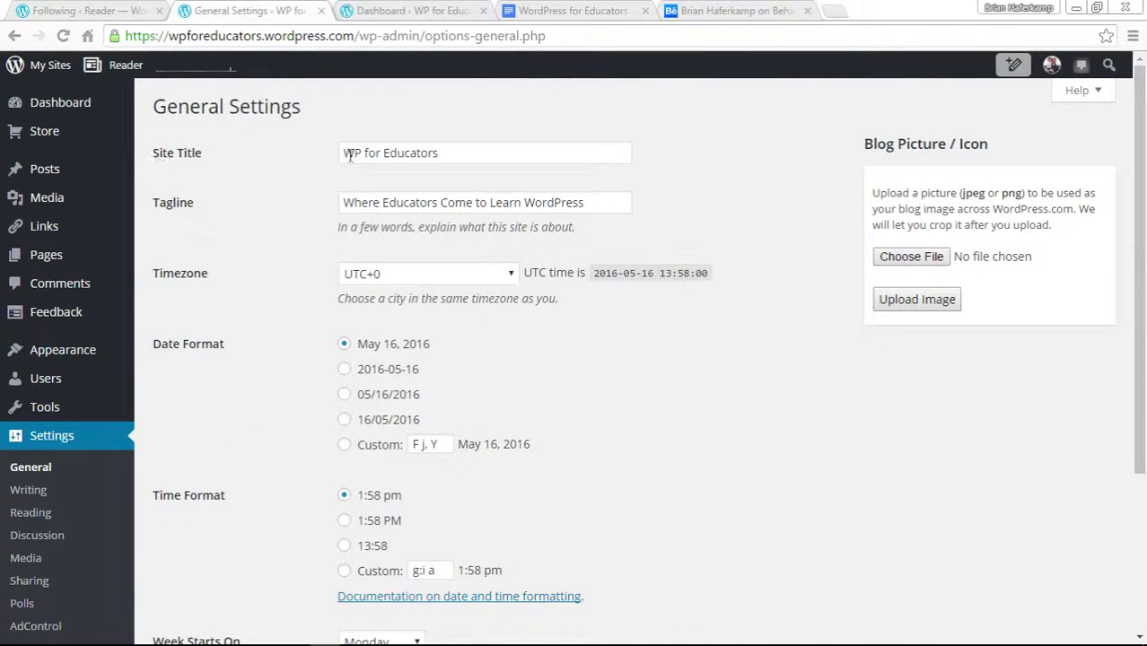
# Compare the Site Title in General Settings with the "wpforeducators" part of the site's web address by highlighting each
pyautogui.moveTo(452, 153); pyautogui.dragTo(337, 152)
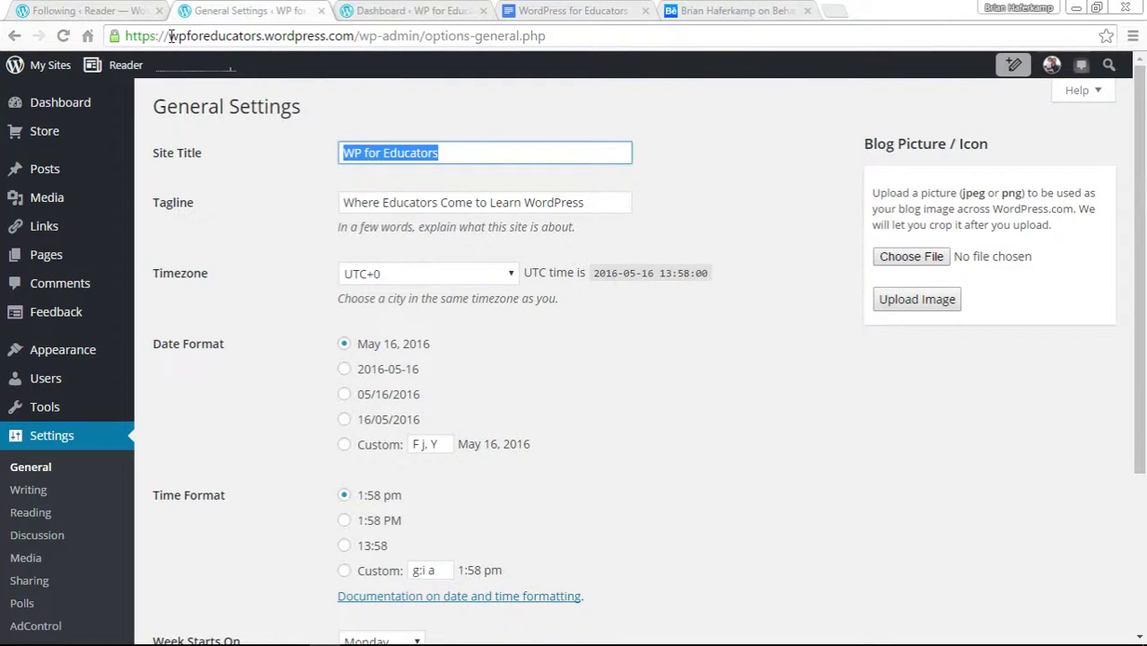
pyautogui.moveTo(168, 35); pyautogui.dragTo(263, 35)
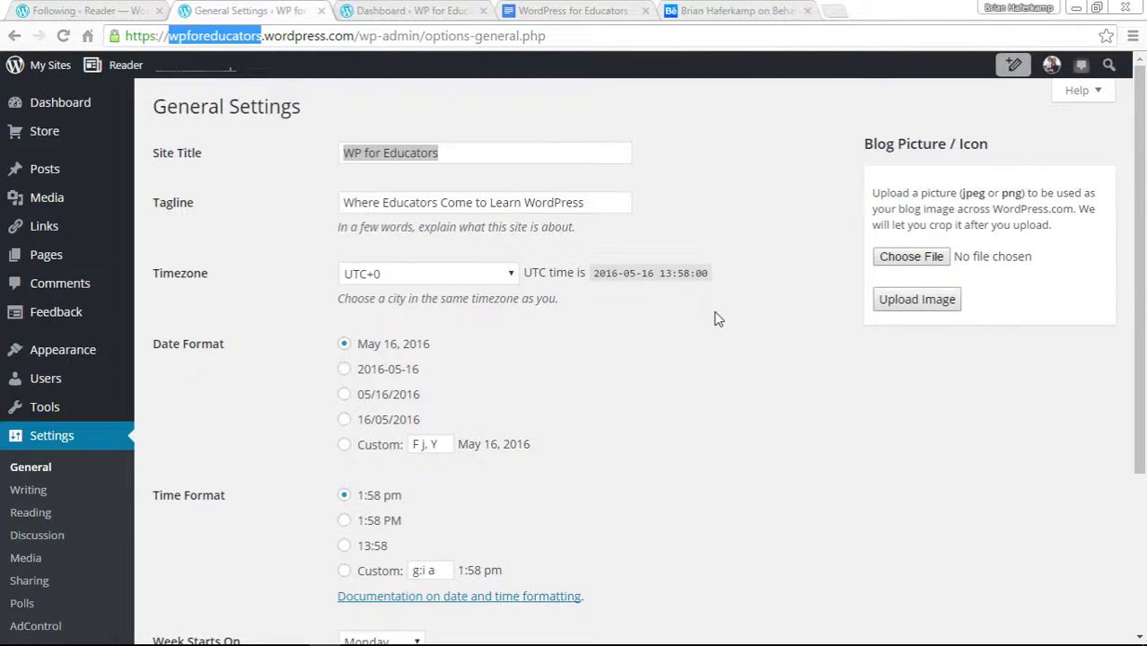
pyautogui.click(171, 38)
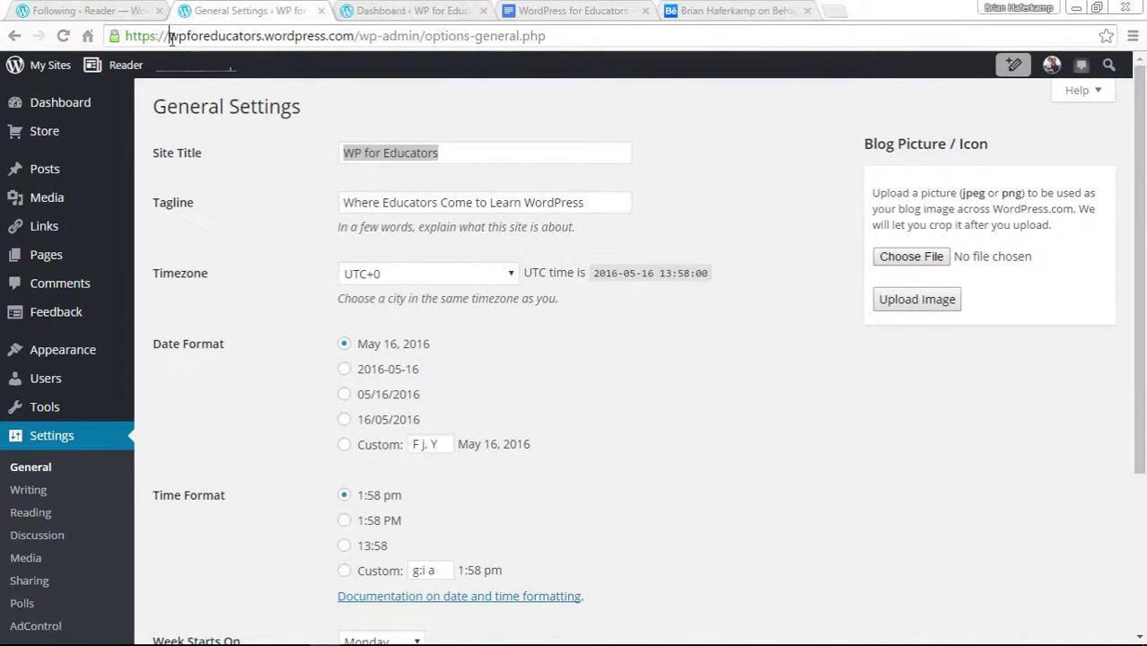
pyautogui.moveTo(171, 38); pyautogui.dragTo(262, 38)
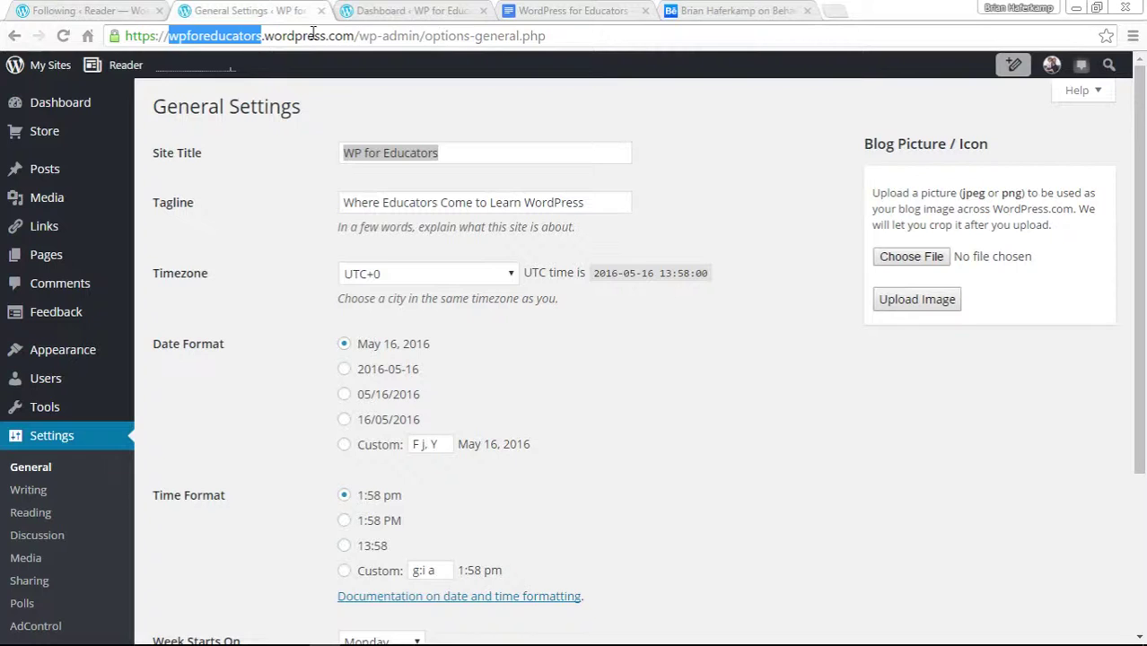
pyautogui.click(224, 172)
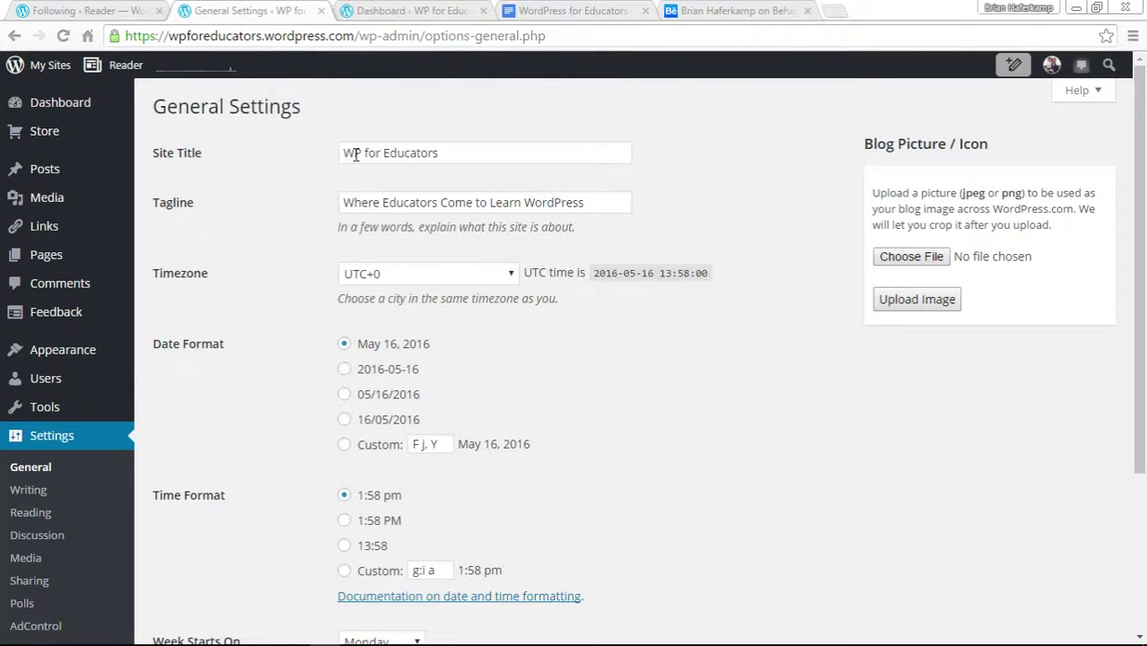
pyautogui.moveTo(348, 155); pyautogui.dragTo(436, 155)
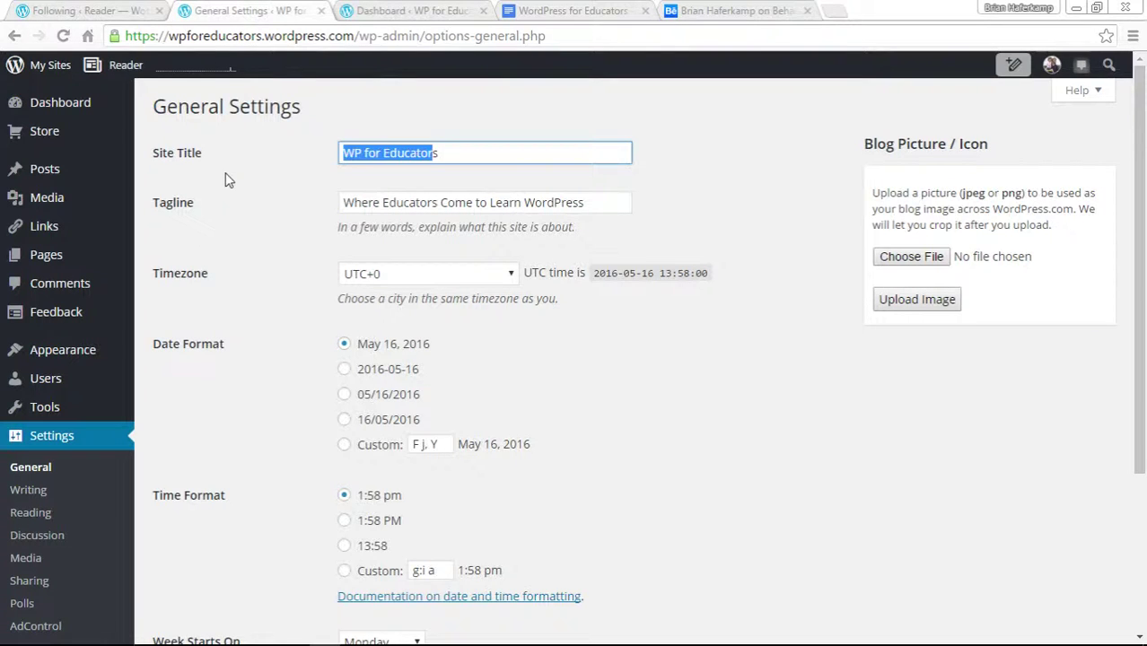
pyautogui.moveTo(168, 36); pyautogui.dragTo(262, 39)
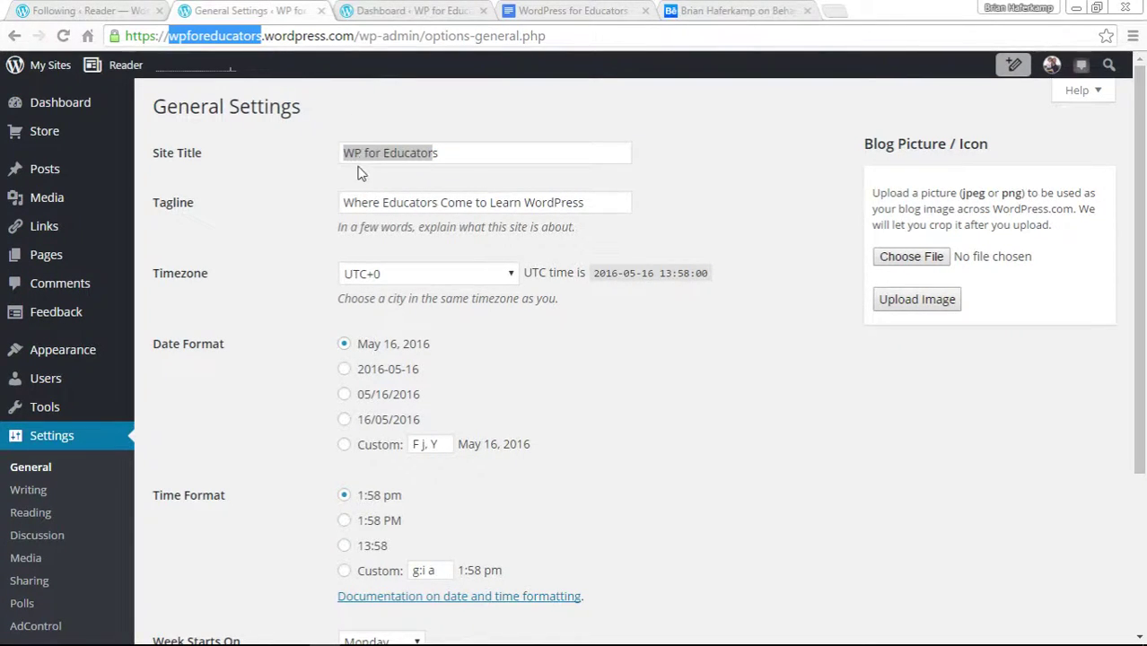
pyautogui.click(434, 160)
pyautogui.moveTo(474, 155); pyautogui.dragTo(321, 161)
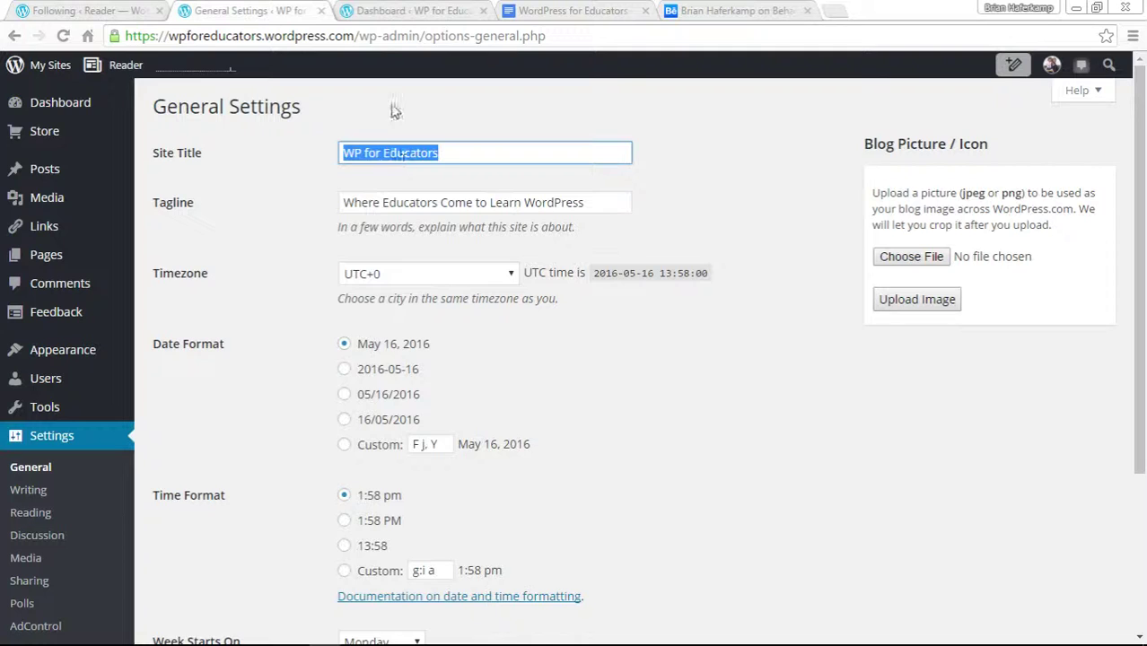
# View the live site's title and tagline on its front page, and return to General Settings
pyautogui.click(390, 11)
pyautogui.click(45, 65)
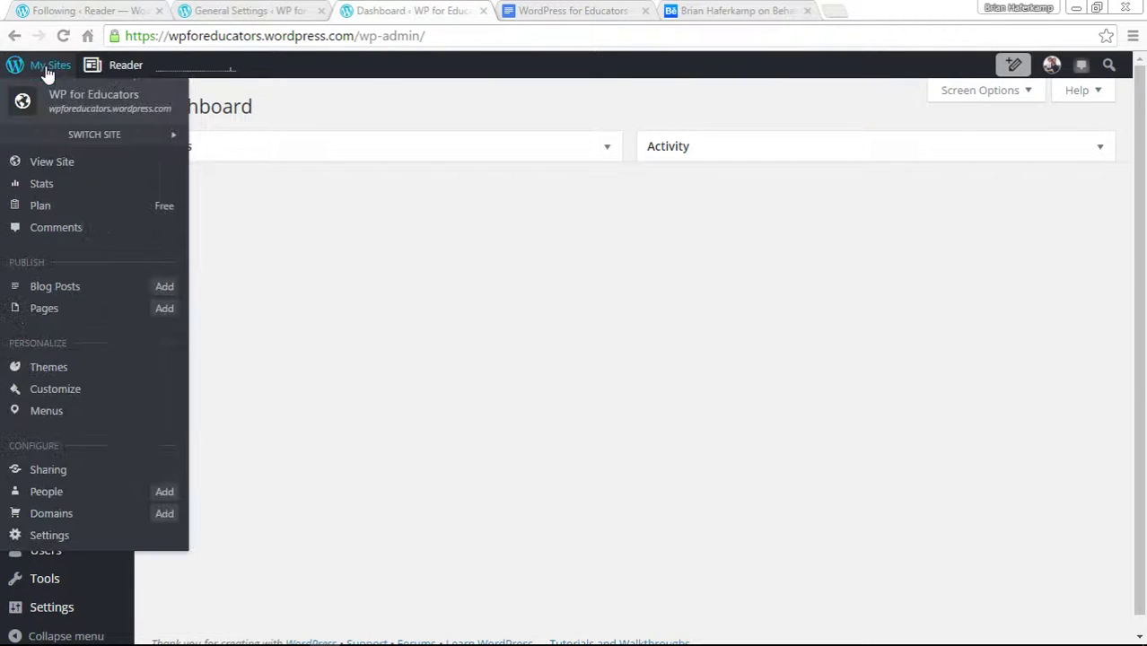
pyautogui.click(52, 166)
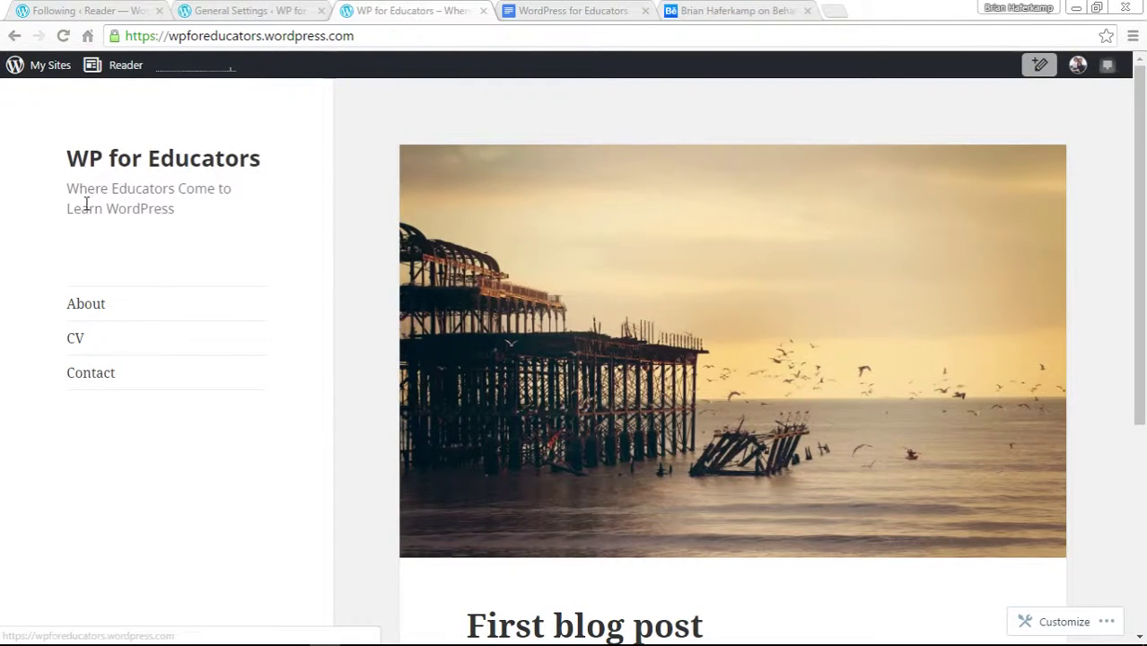
pyautogui.click(277, 10)
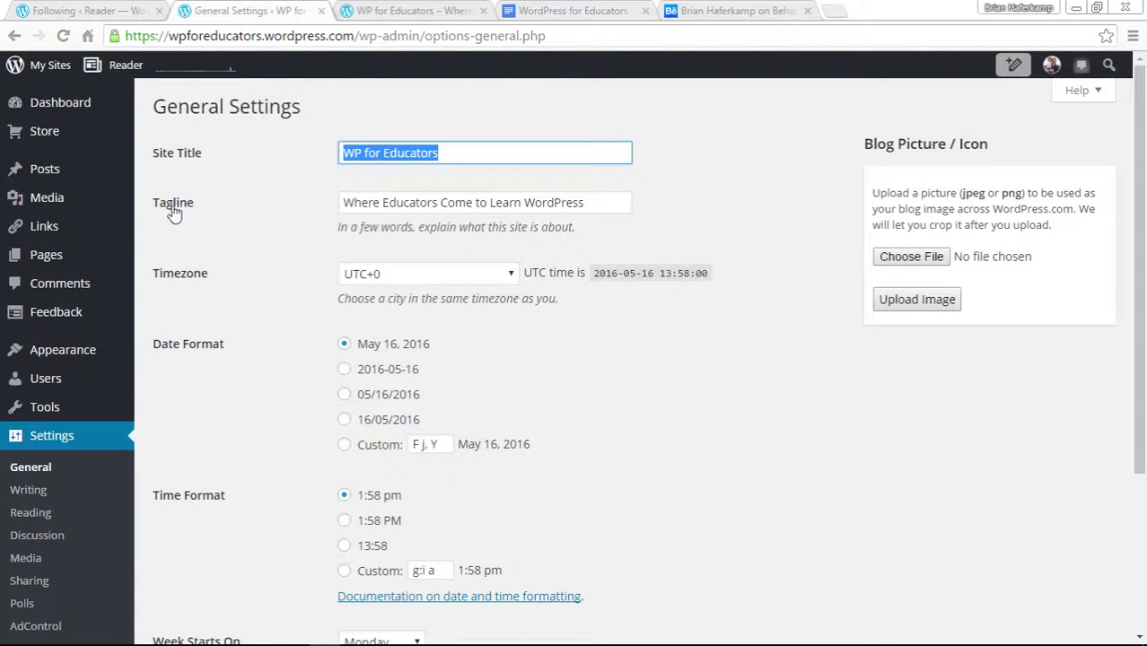
# Highlight the Tagline and Site Title texts in General Settings to review both fields
pyautogui.moveTo(344, 203); pyautogui.dragTo(633, 226)
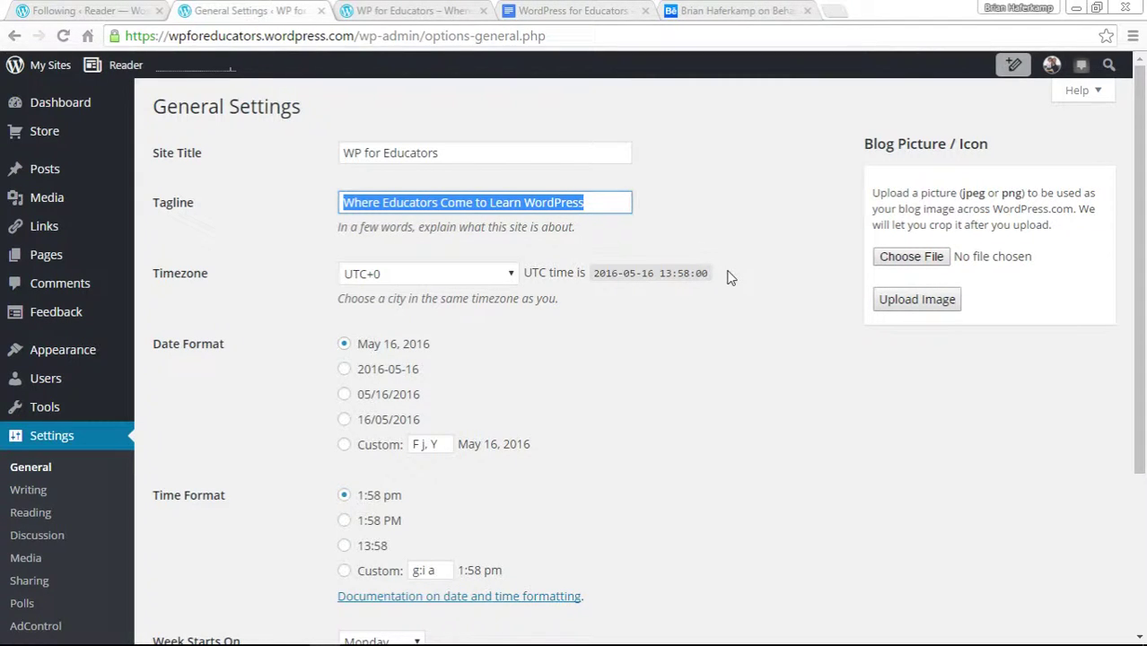
pyautogui.click(799, 260)
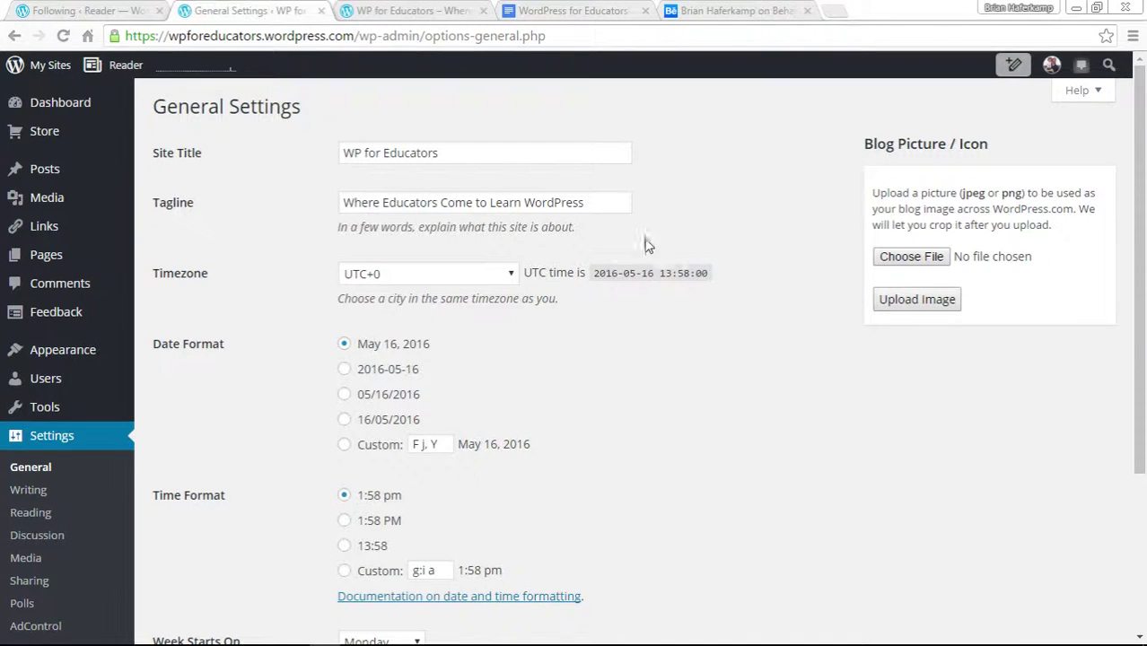
pyautogui.moveTo(456, 155); pyautogui.dragTo(320, 151)
pyautogui.click(603, 205)
pyautogui.moveTo(603, 204); pyautogui.dragTo(294, 200)
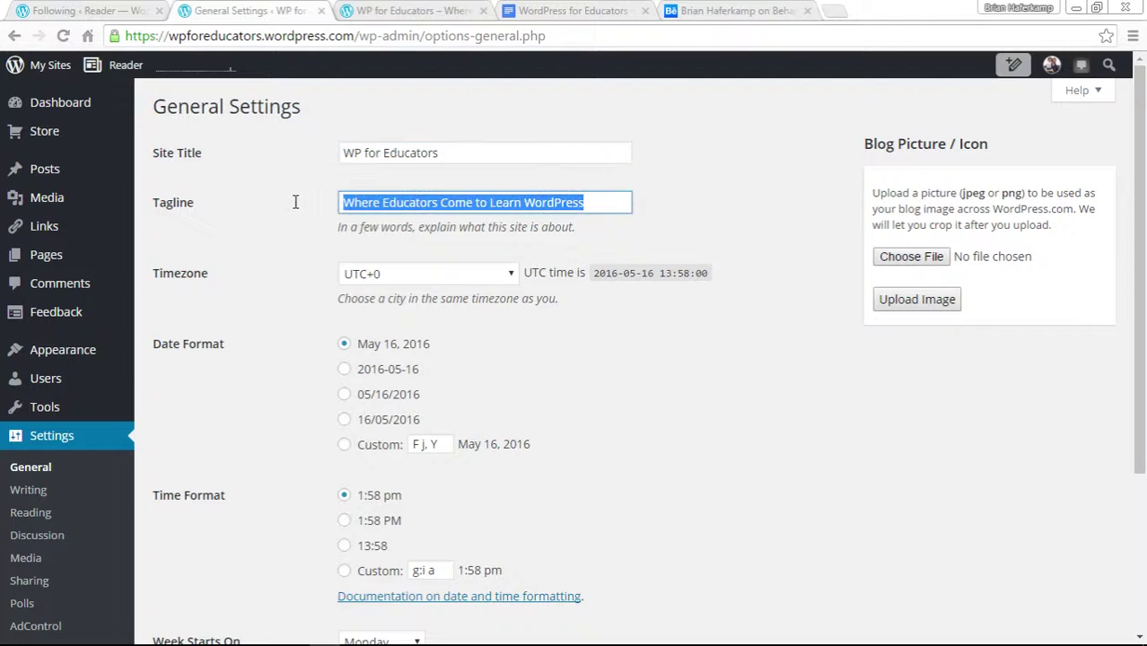
# Close the Behance page and highlight "Photograph of You" in the WordPress for Educators document
pyautogui.click(807, 11)
pyautogui.click(583, 10)
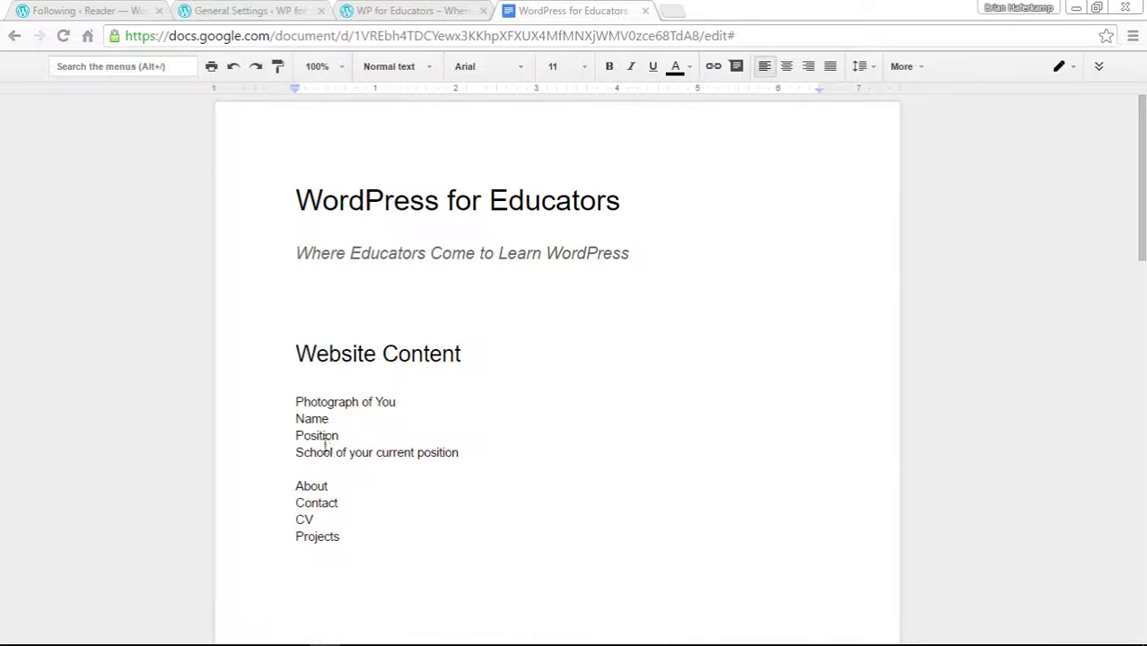
pyautogui.moveTo(295, 403); pyautogui.dragTo(402, 401)
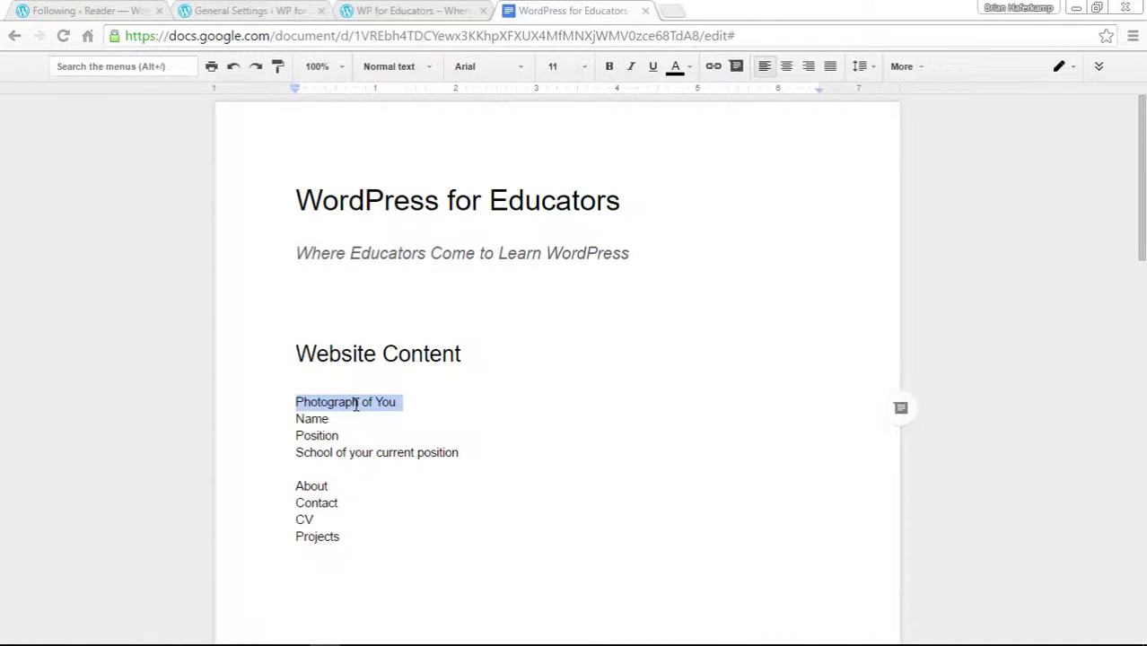
pyautogui.moveTo(355, 405); pyautogui.dragTo(425, 448)
pyautogui.hotkey('ctrl', 'z')
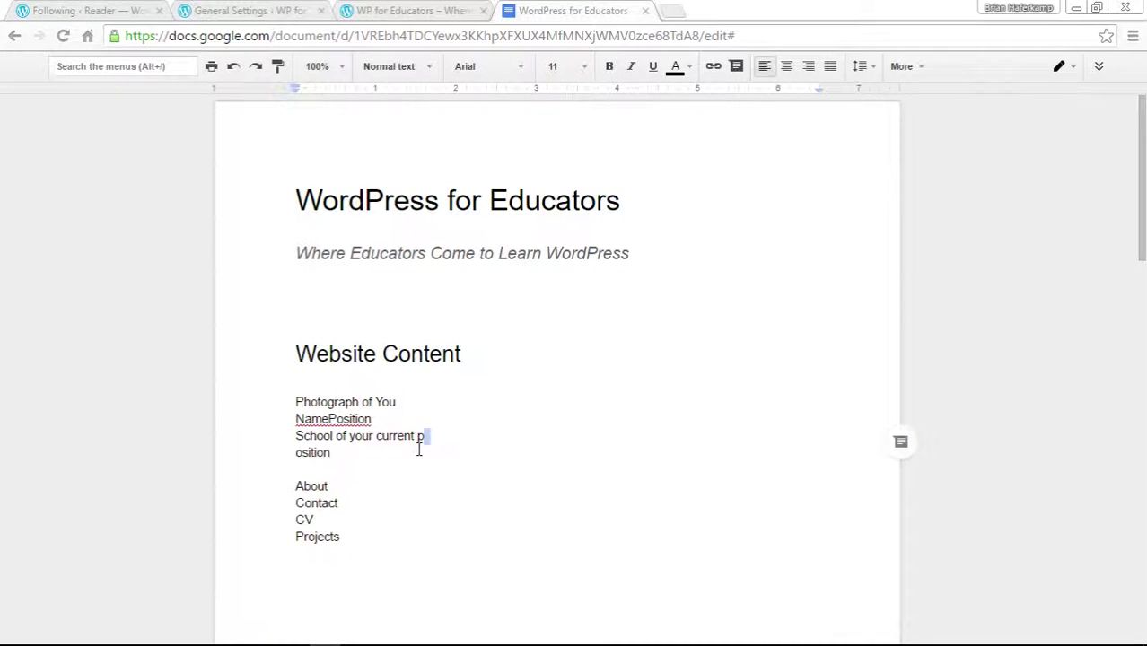
pyautogui.hotkey('ctrl', 'z')
# Highlight "Position" and "School of your current position" in the document, and view the title area on the live site's front page
pyautogui.moveTo(295, 435); pyautogui.dragTo(466, 453)
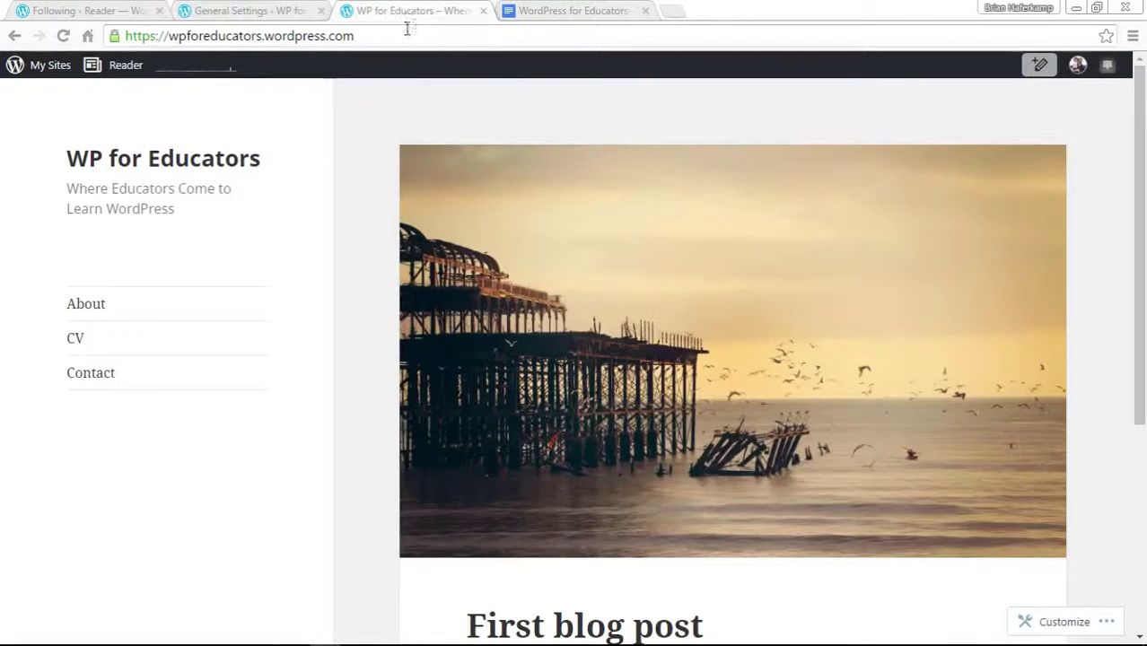
pyautogui.click(402, 11)
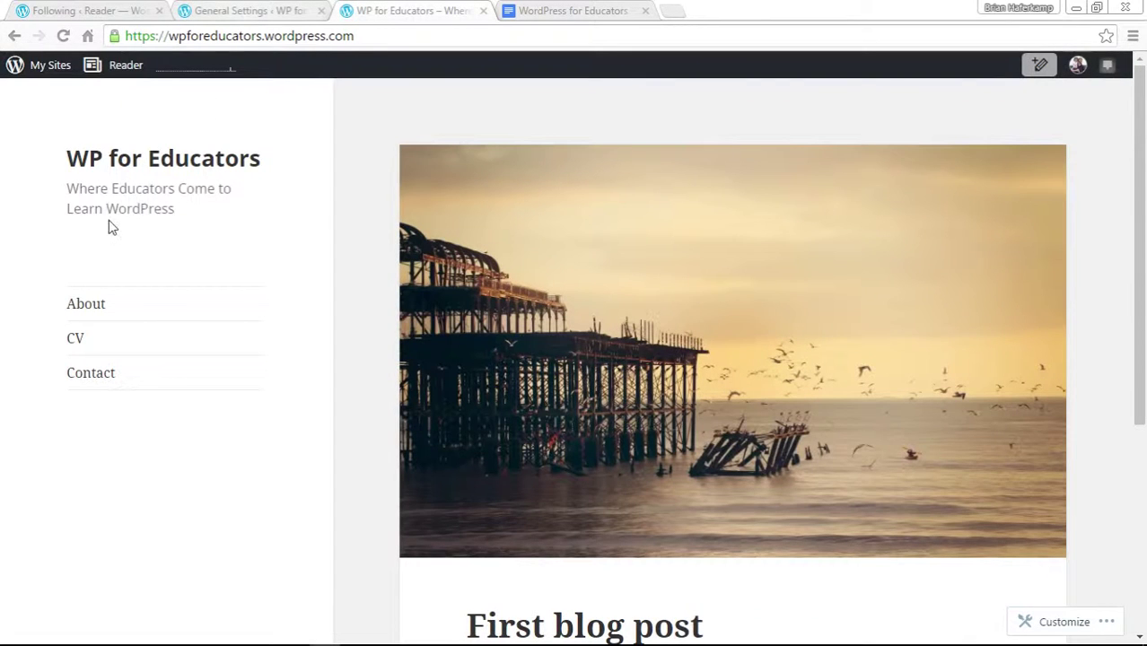
# Replace the Site Title in General Settings with the educator's full name
pyautogui.click(252, 9)
pyautogui.click(472, 157)
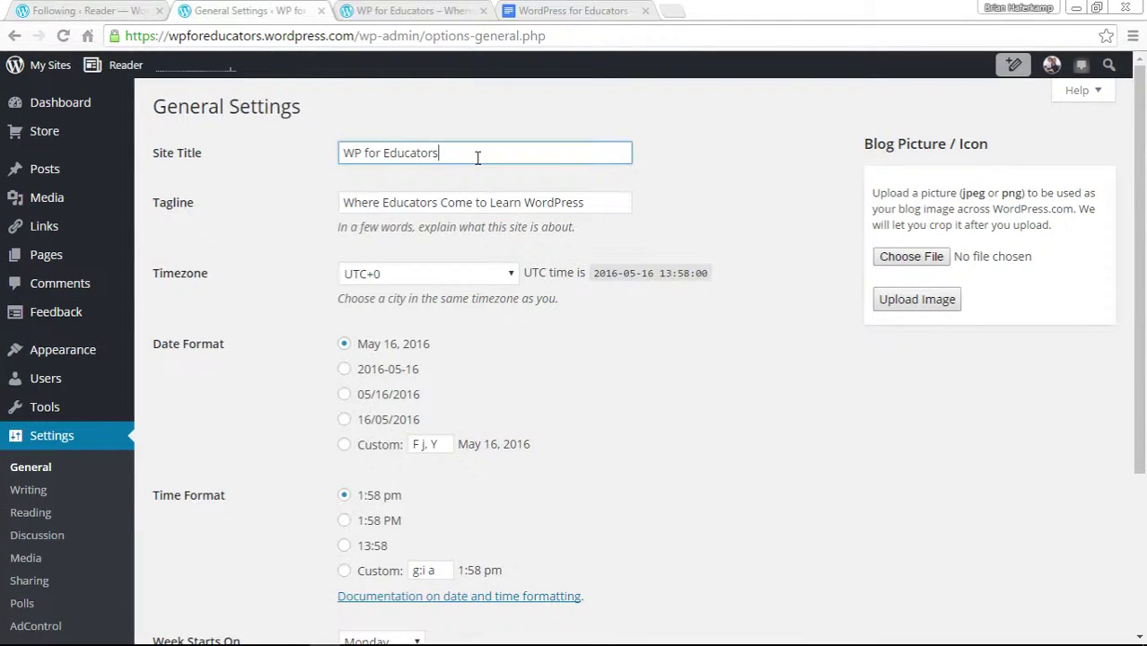
pyautogui.hotkey('ctrl', 'a')
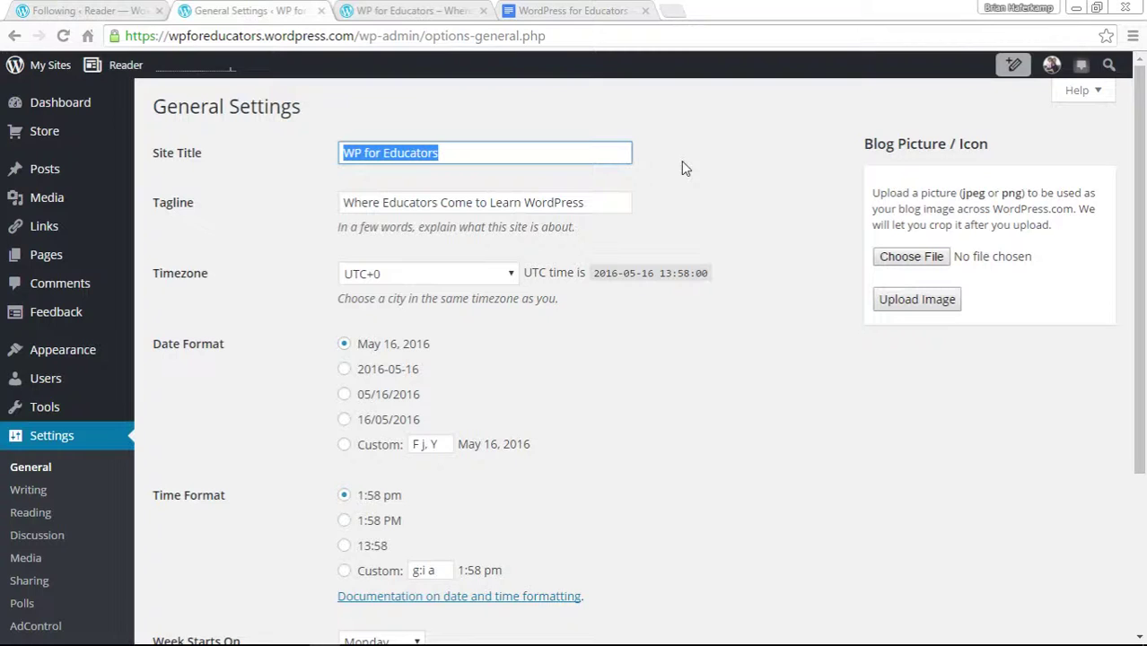
pyautogui.write('Brian Haferkamp')
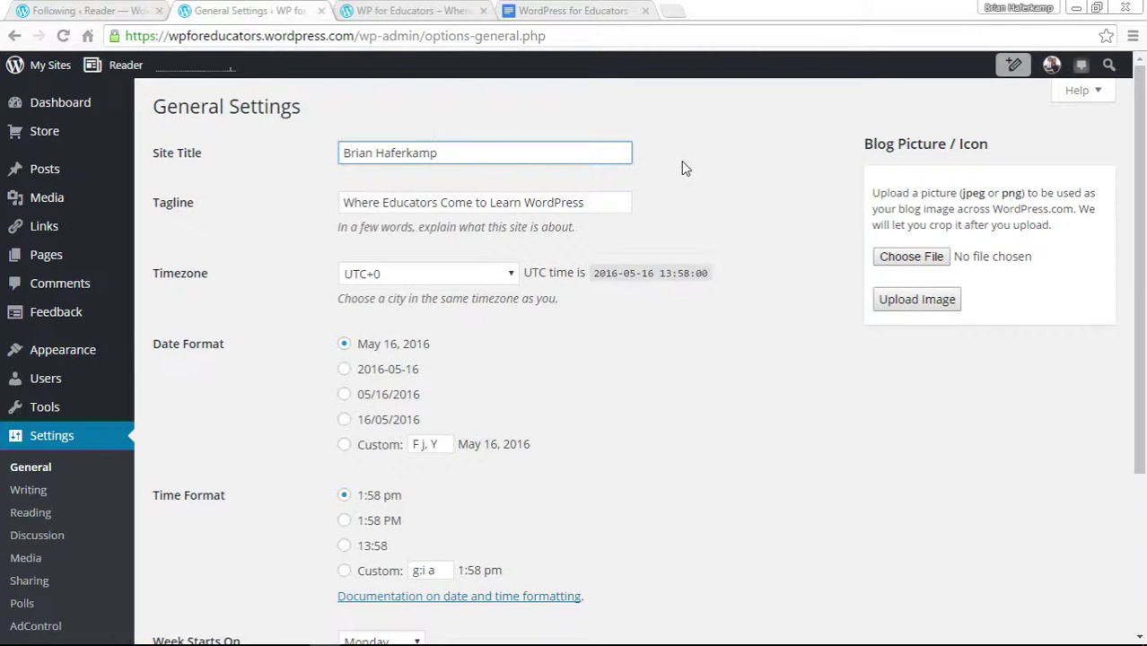
# Replace the Tagline with "Professor of Computer Science at the University of Chicago"
pyautogui.moveTo(597, 201); pyautogui.dragTo(373, 208)
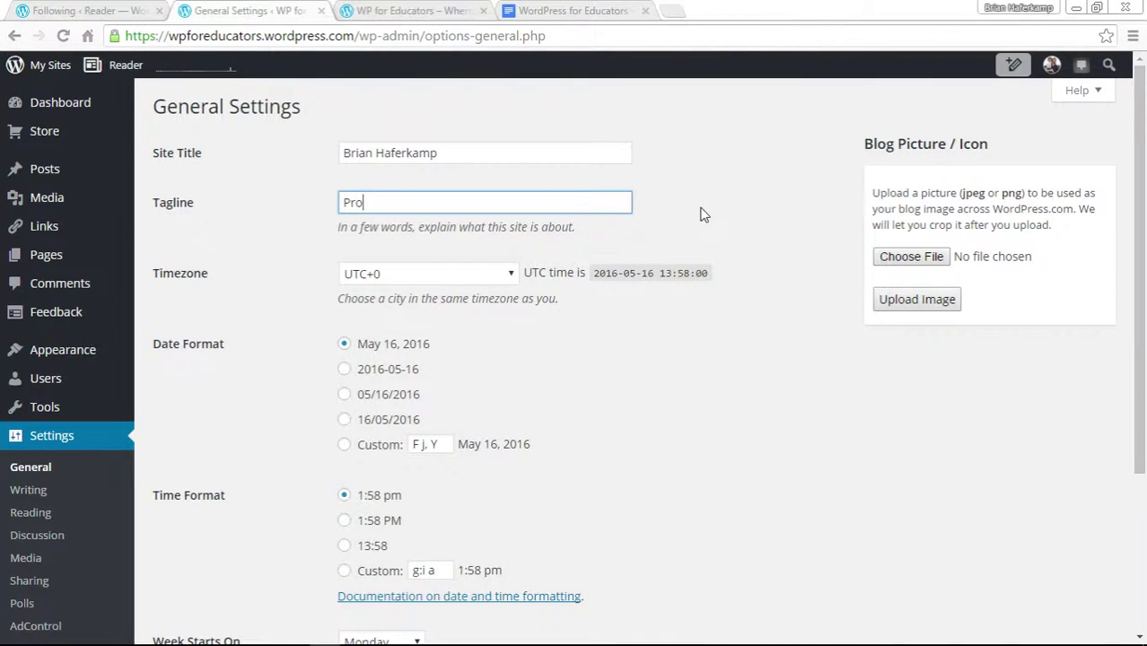
pyautogui.write('fessor of Computer')
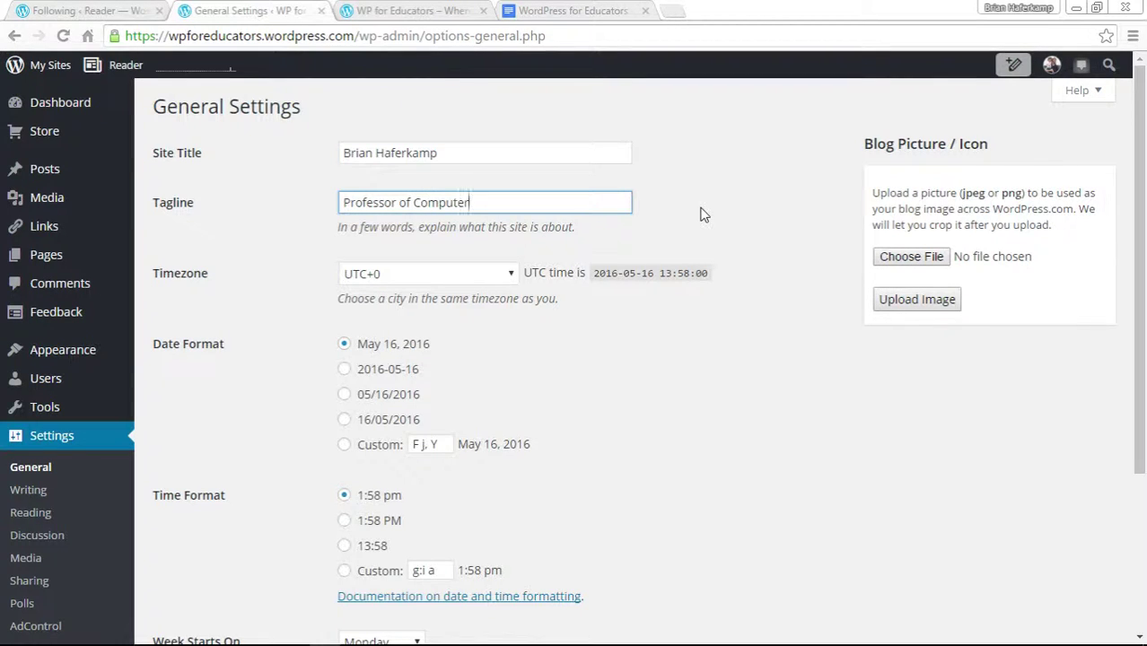
pyautogui.write(' Science at the Univer')
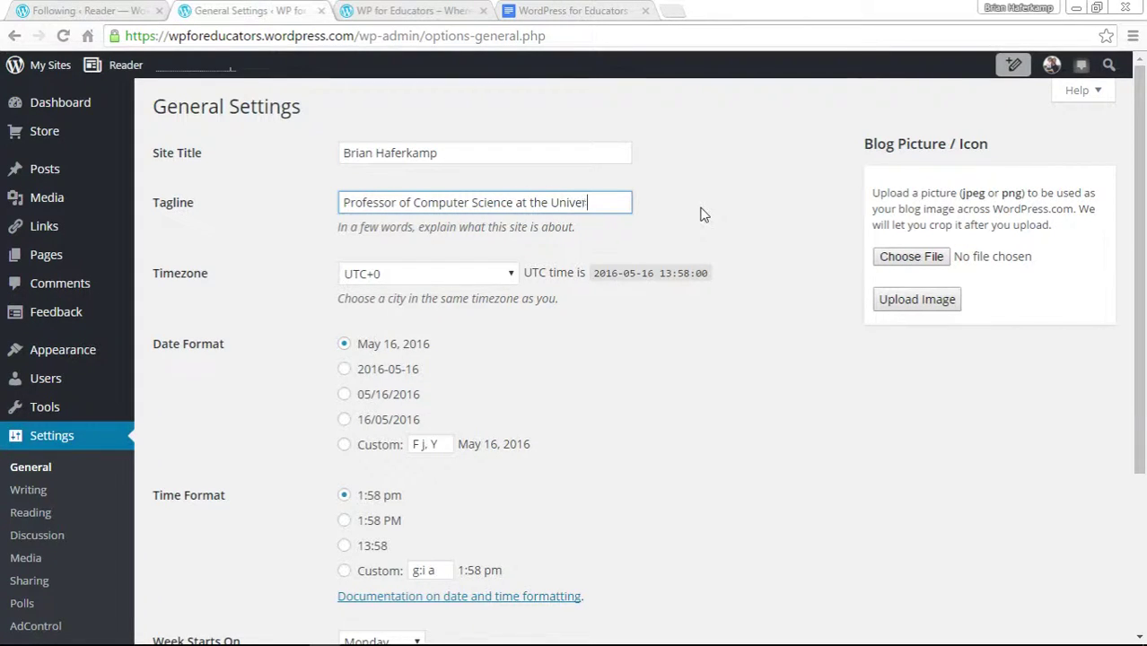
pyautogui.write('sity of Chicago')
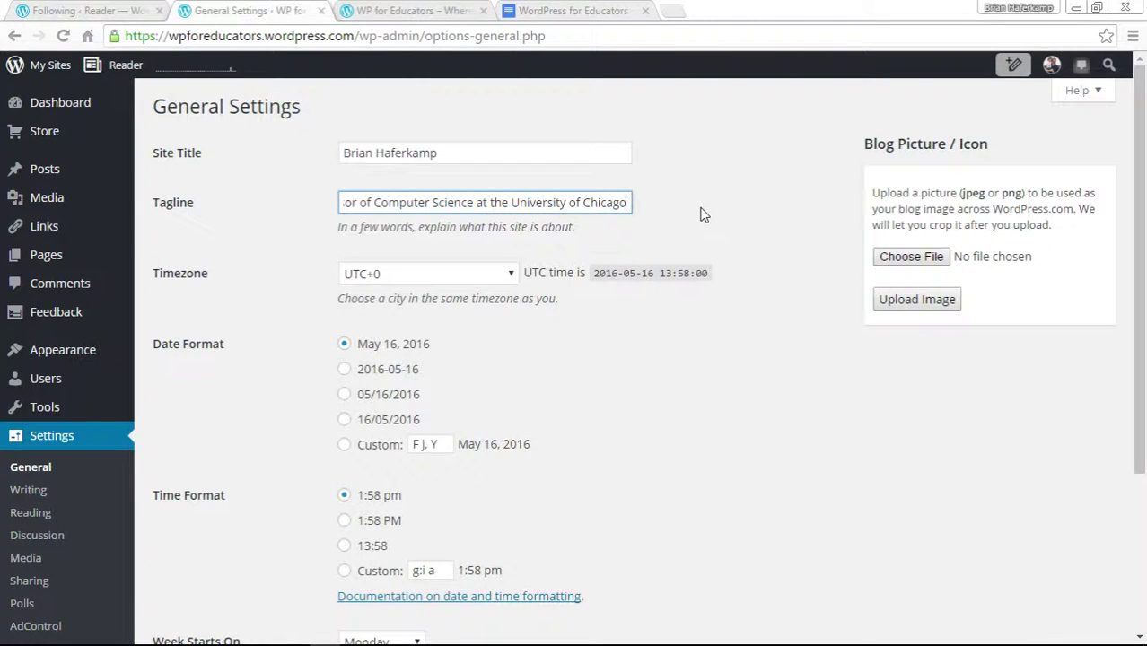
pyautogui.click(704, 215)
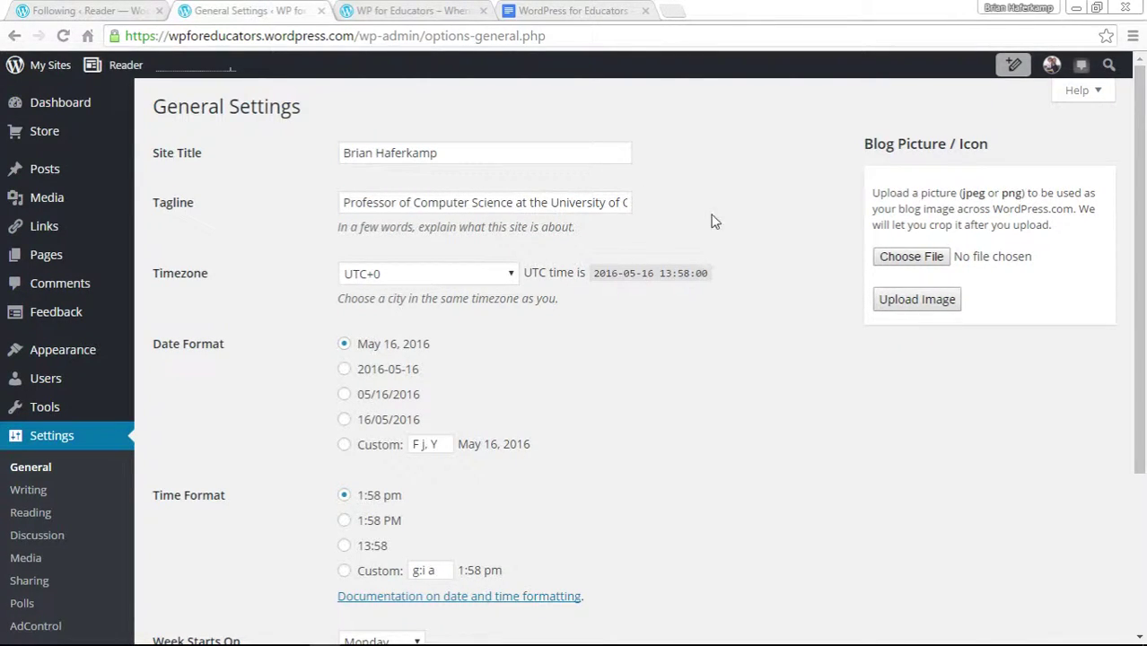
# Review the General Settings page and save the changes
pyautogui.scroll(-3, 767, 295)
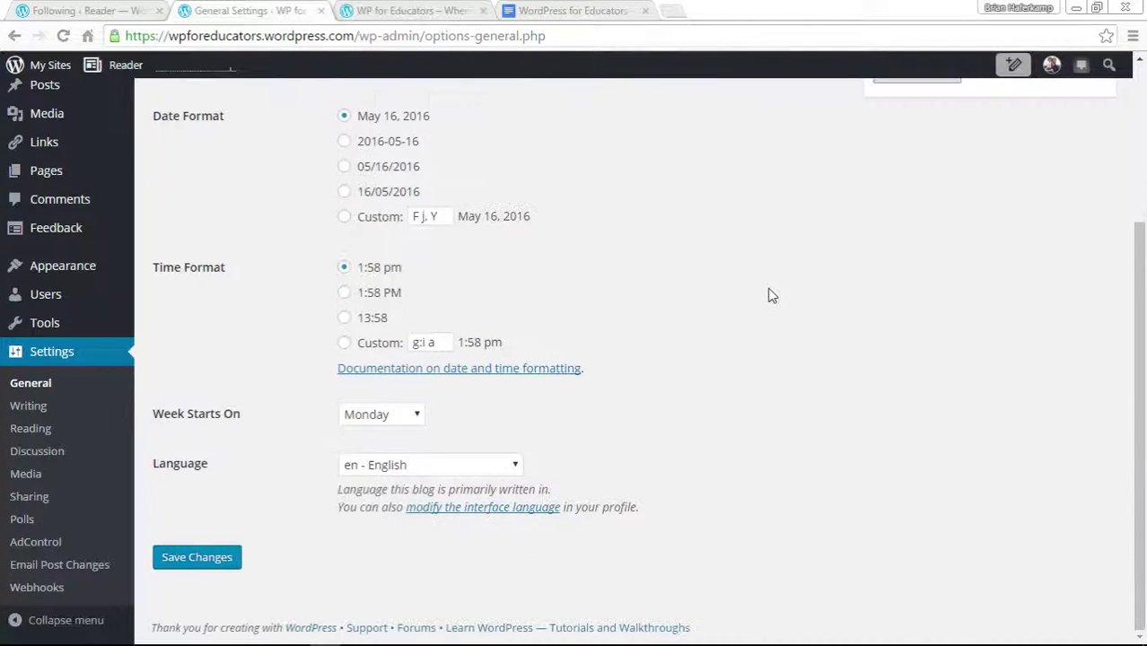
pyautogui.scroll(5, 770, 295)
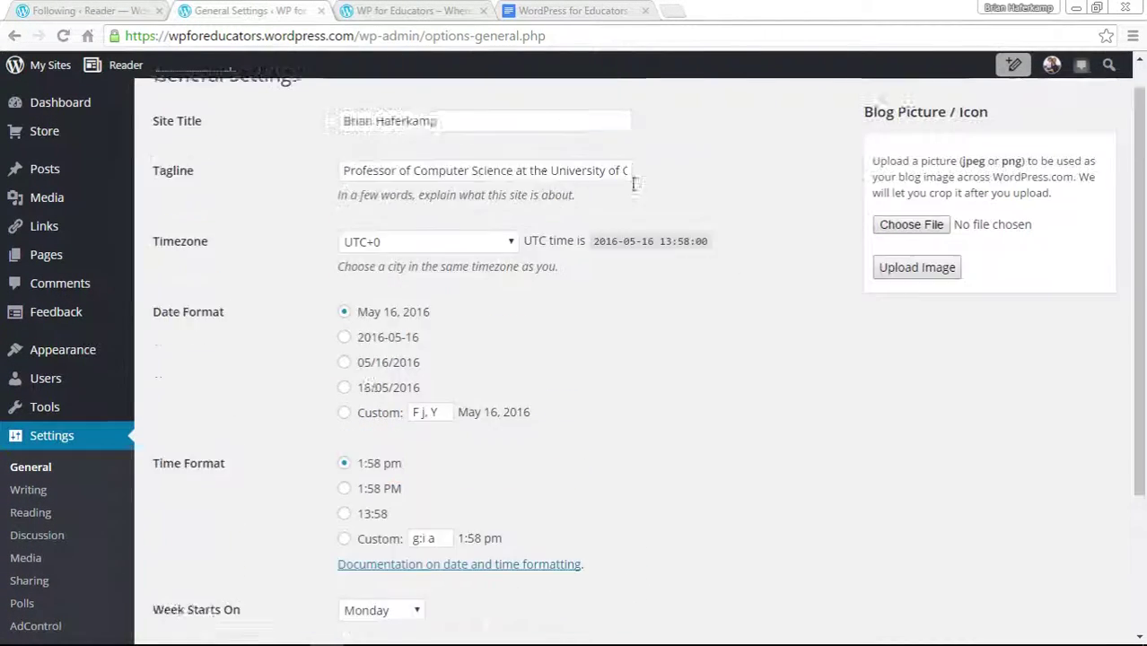
pyautogui.scroll(-3, 645, 223)
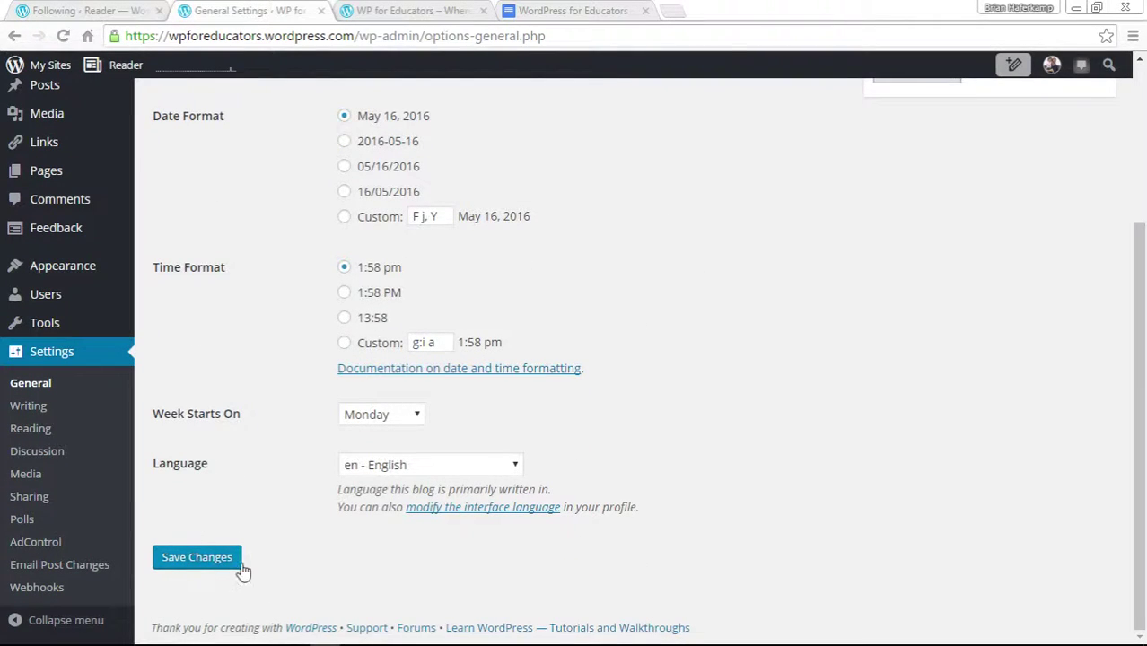
pyautogui.click(199, 559)
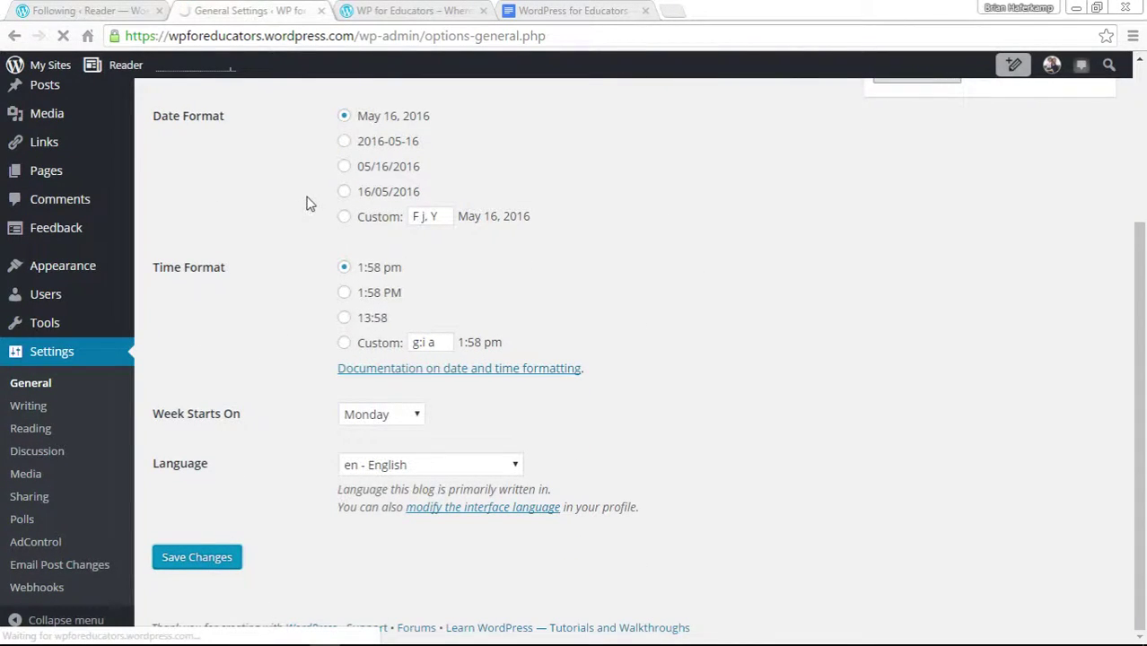
# Reload the live site's front page and highlight the tagline below the site title to check it
pyautogui.click(440, 10)
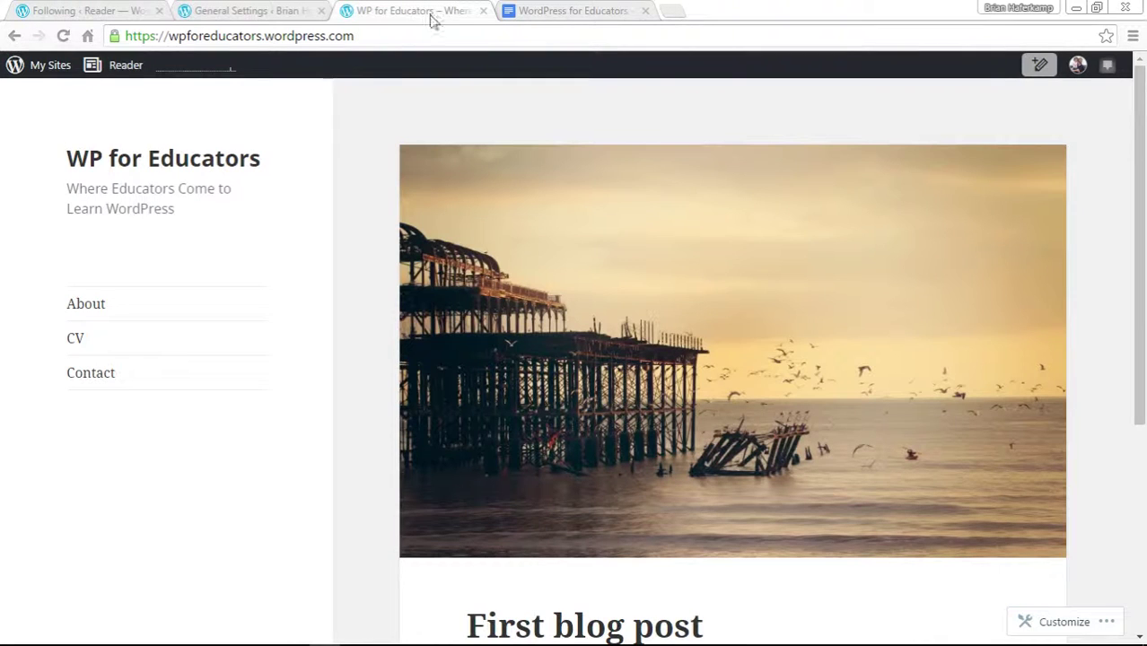
pyautogui.click(63, 36)
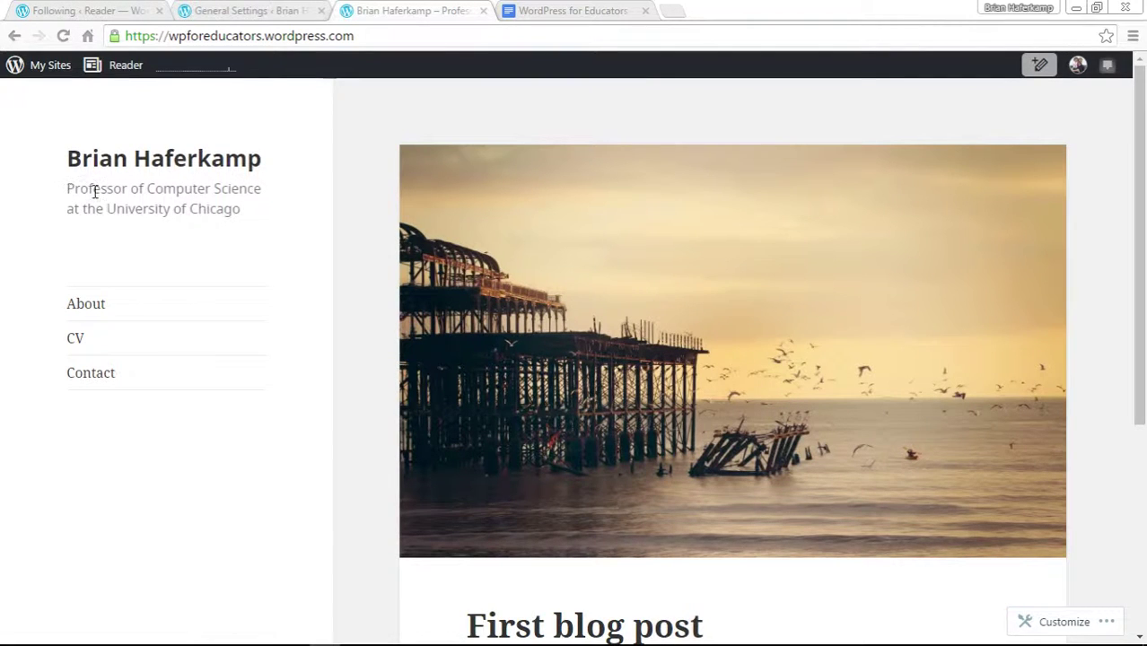
pyautogui.moveTo(68, 190); pyautogui.dragTo(231, 210)
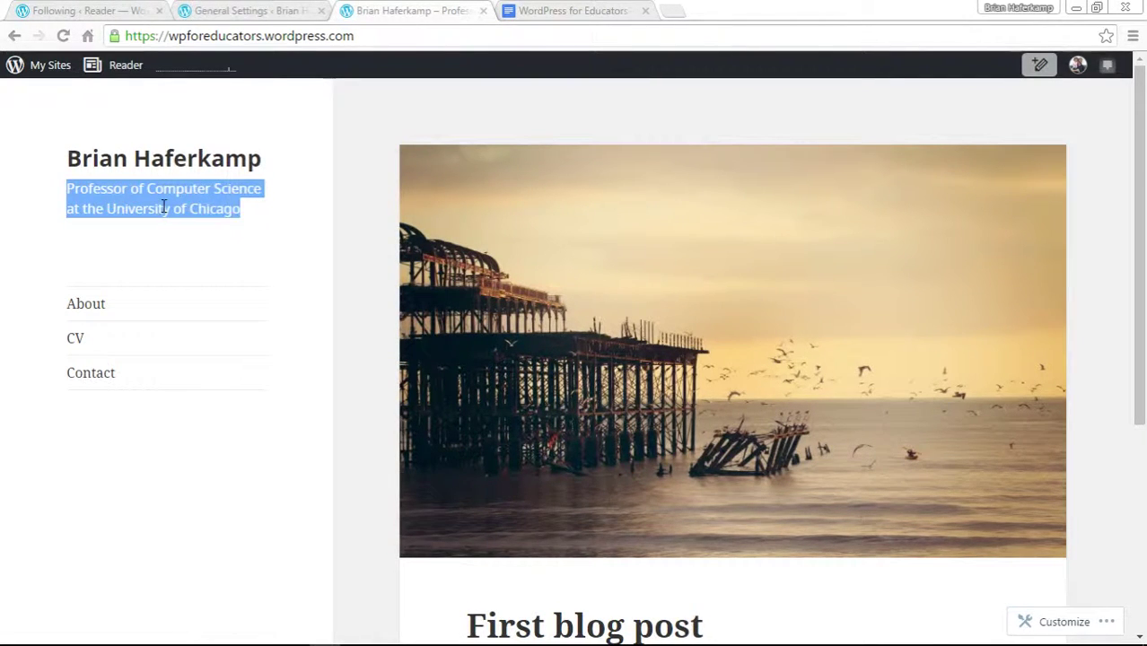
pyautogui.click(104, 212)
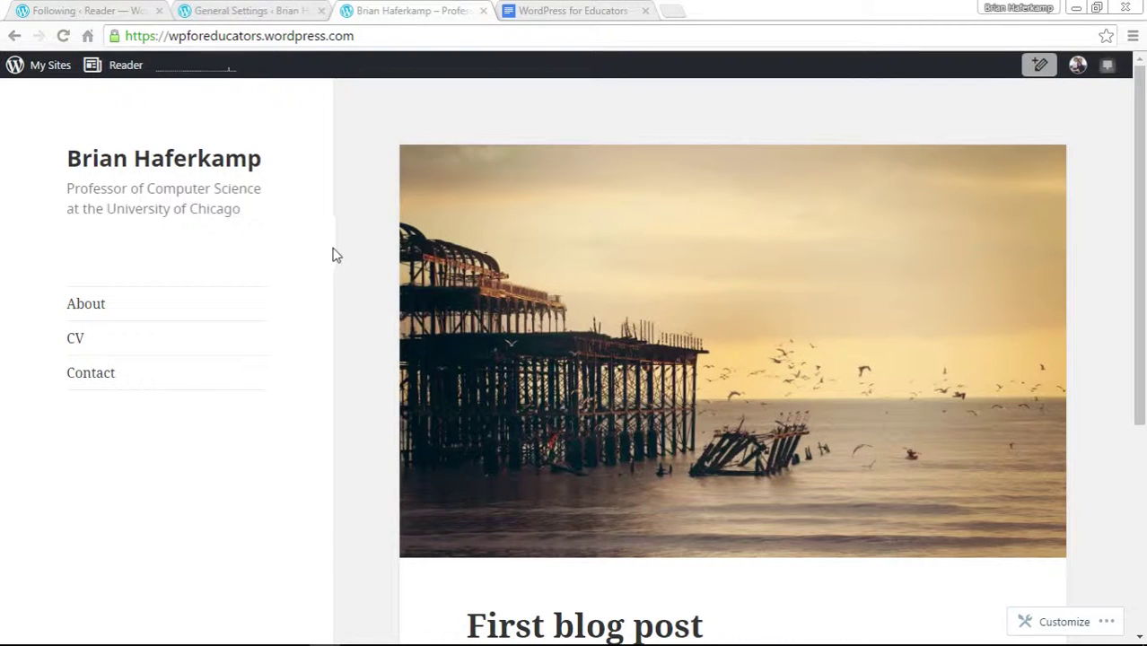
# Highlight the Name, Position and School lines in the WordPress for Educators document, followed by the "Photograph of You" line
pyautogui.click(593, 13)
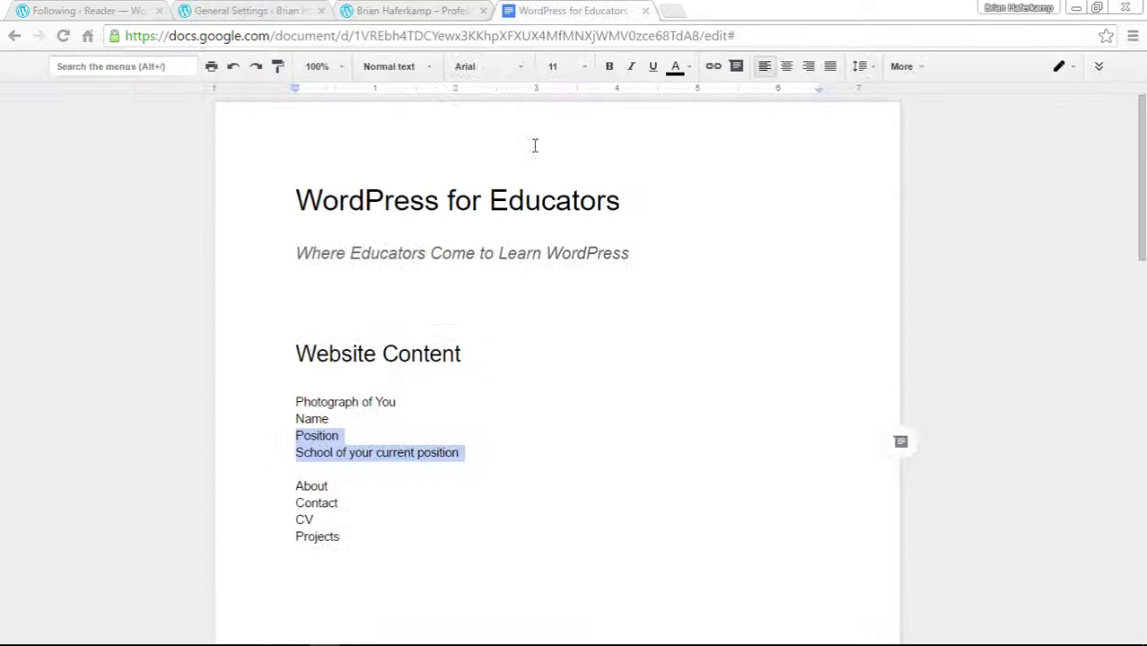
pyautogui.click(364, 435)
pyautogui.moveTo(296, 419); pyautogui.dragTo(478, 458)
pyautogui.click(478, 472)
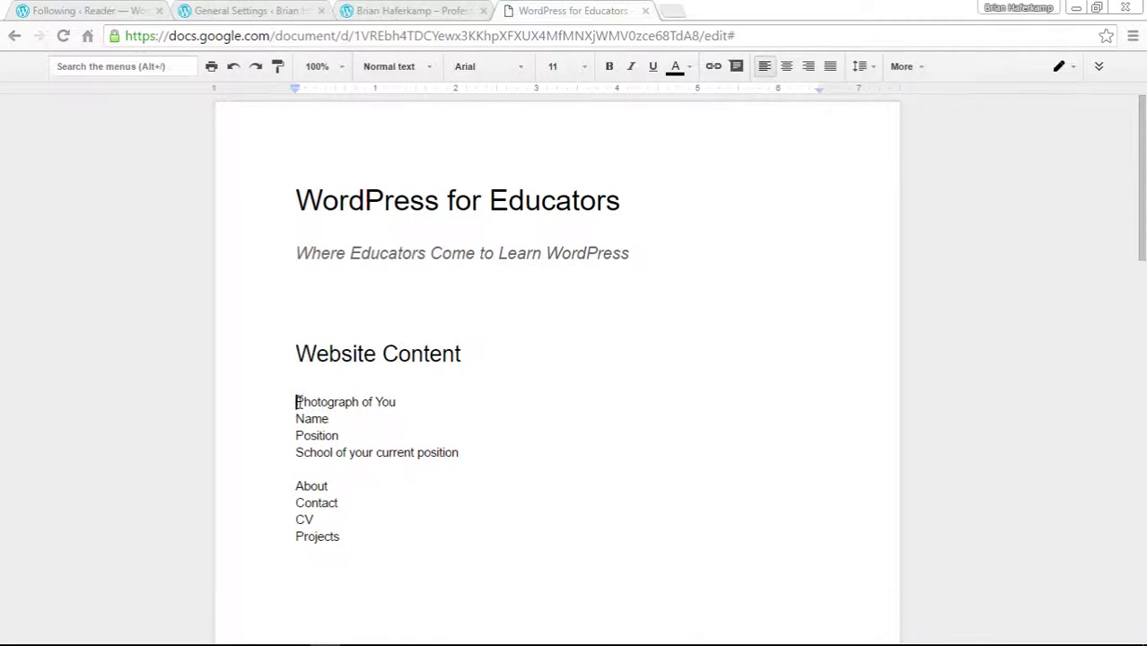
pyautogui.moveTo(296, 402); pyautogui.dragTo(428, 403)
pyautogui.click(501, 377)
# Examine the live site's front page, including its sidebar, header picture area and first blog post
pyautogui.click(435, 10)
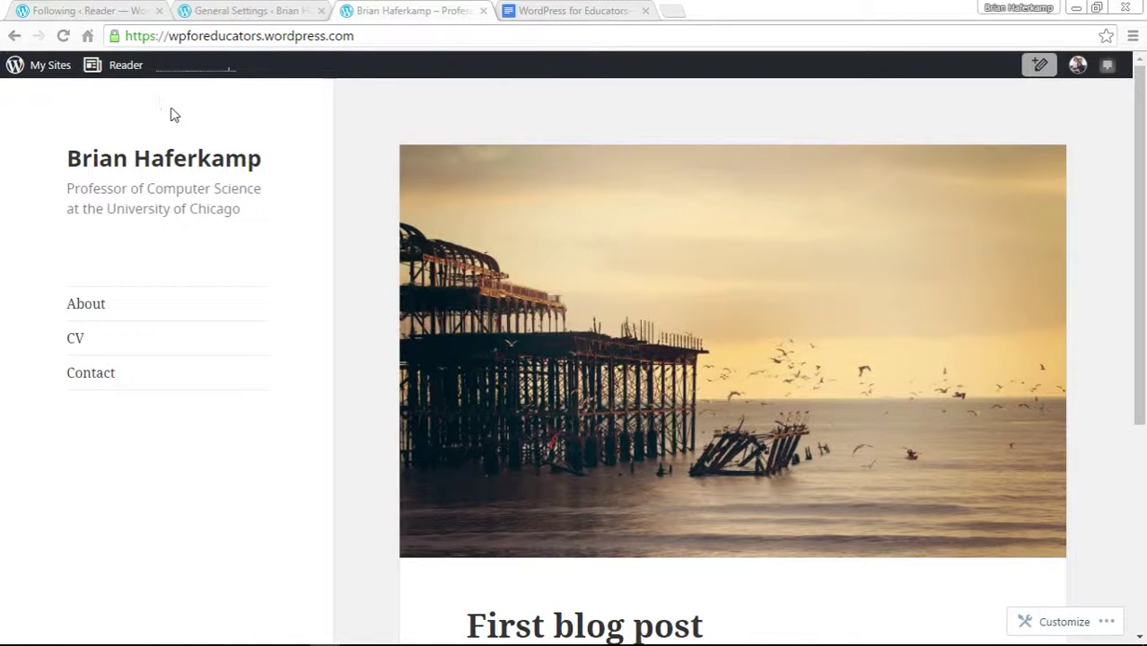
pyautogui.scroll(-3, 381, 292)
pyautogui.scroll(2, 297, 198)
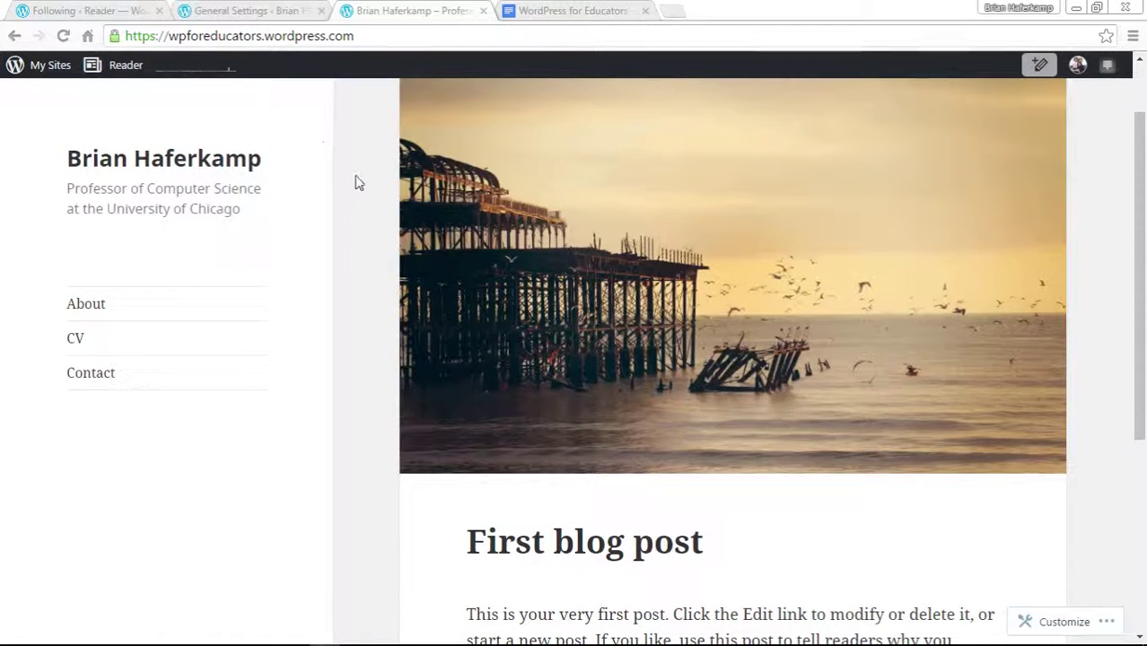
pyautogui.scroll(-3, 363, 217)
pyautogui.scroll(-1, 362, 217)
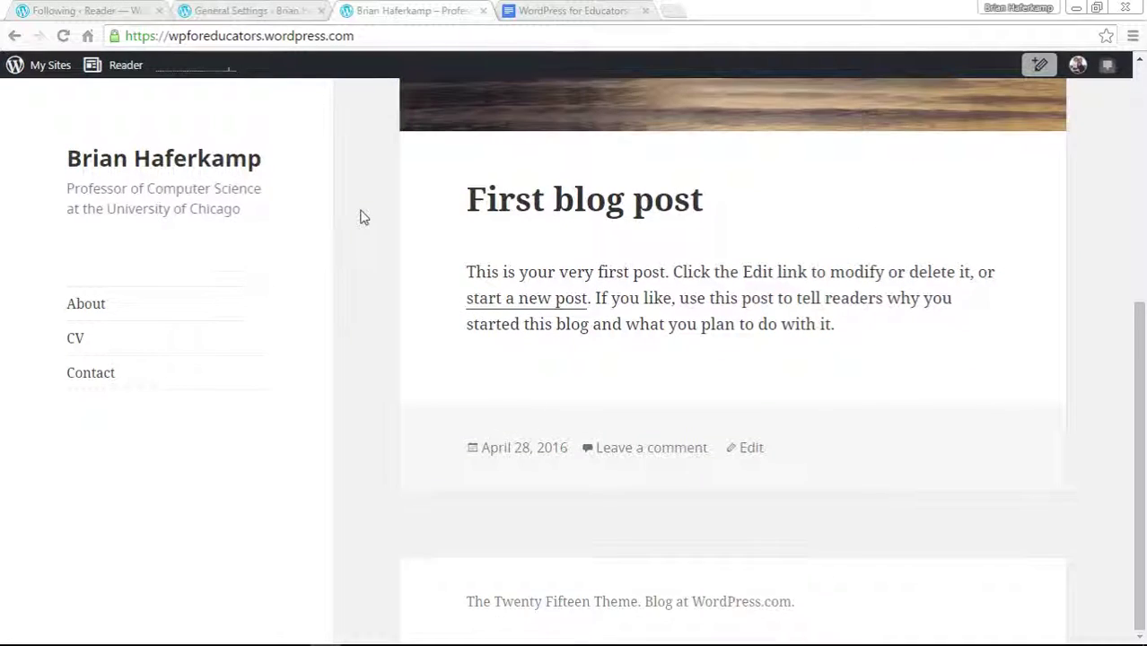
pyautogui.scroll(5, 359, 216)
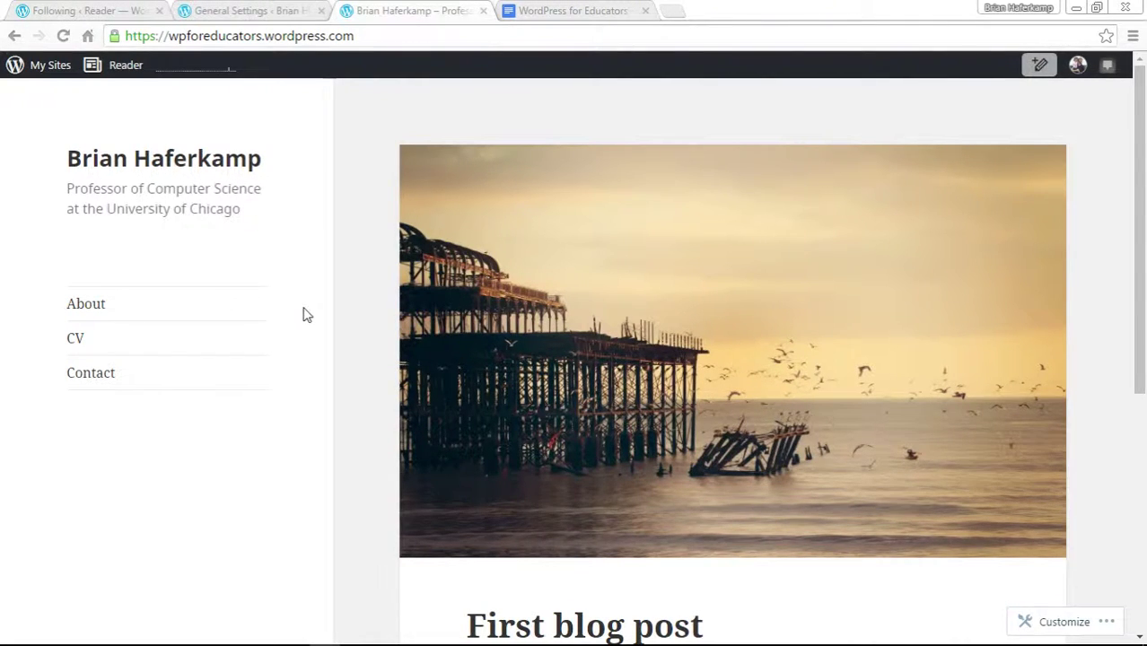
pyautogui.scroll(-4, 377, 307)
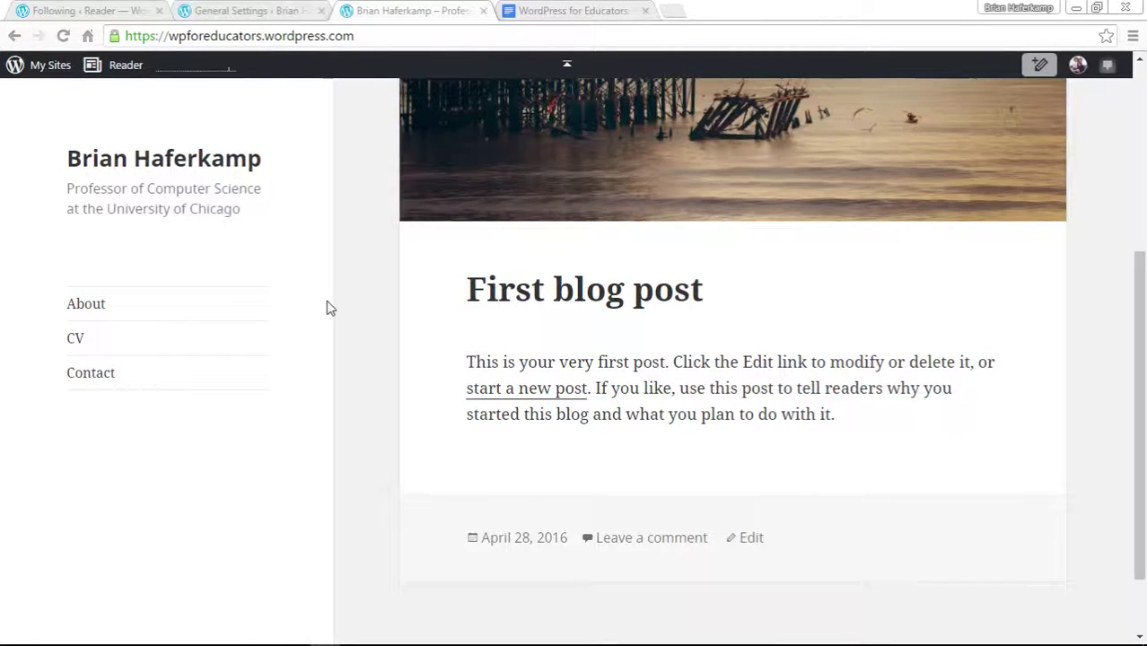
# Return to the WordPress admin and open the Customizer for the site's appearance
pyautogui.click(246, 10)
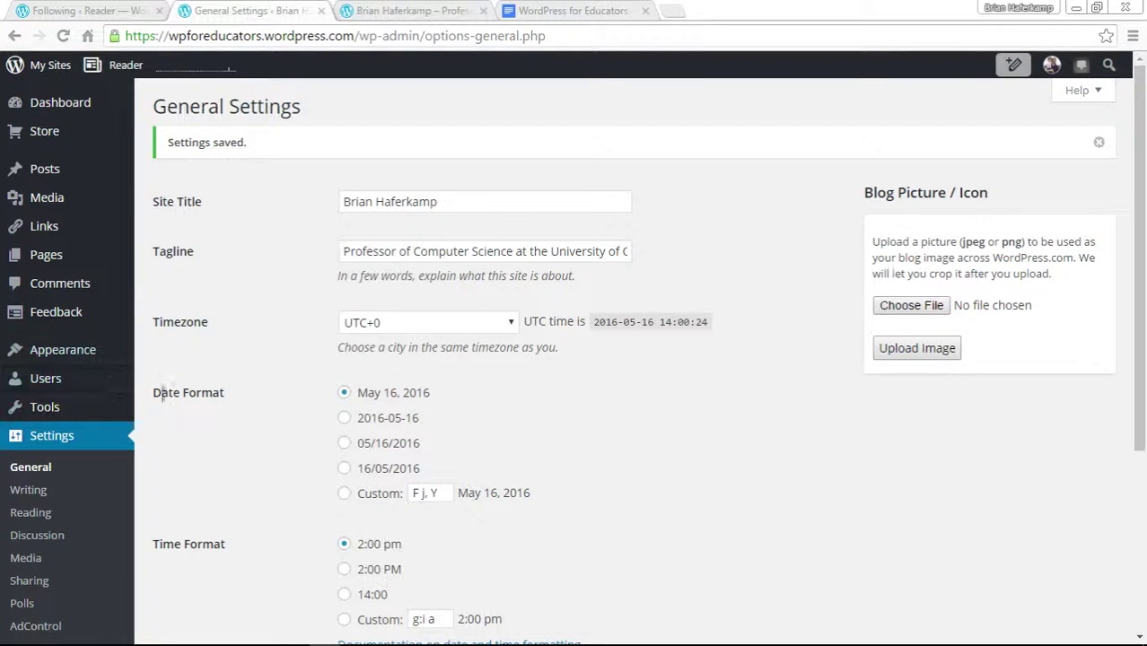
pyautogui.moveTo(90, 356)
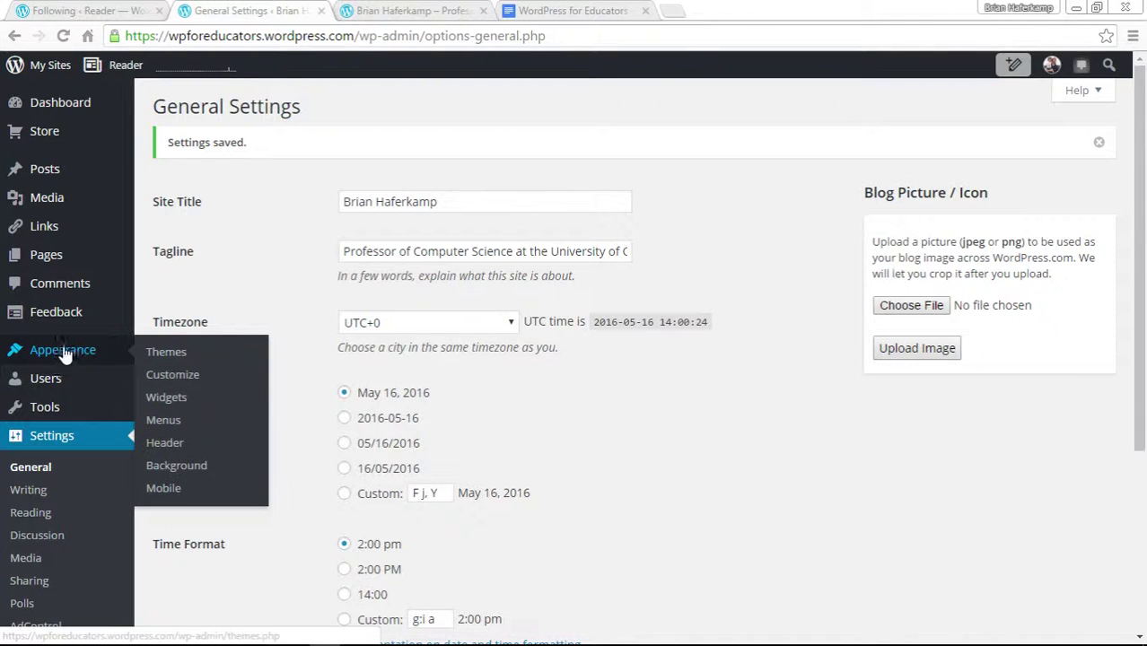
pyautogui.click(189, 382)
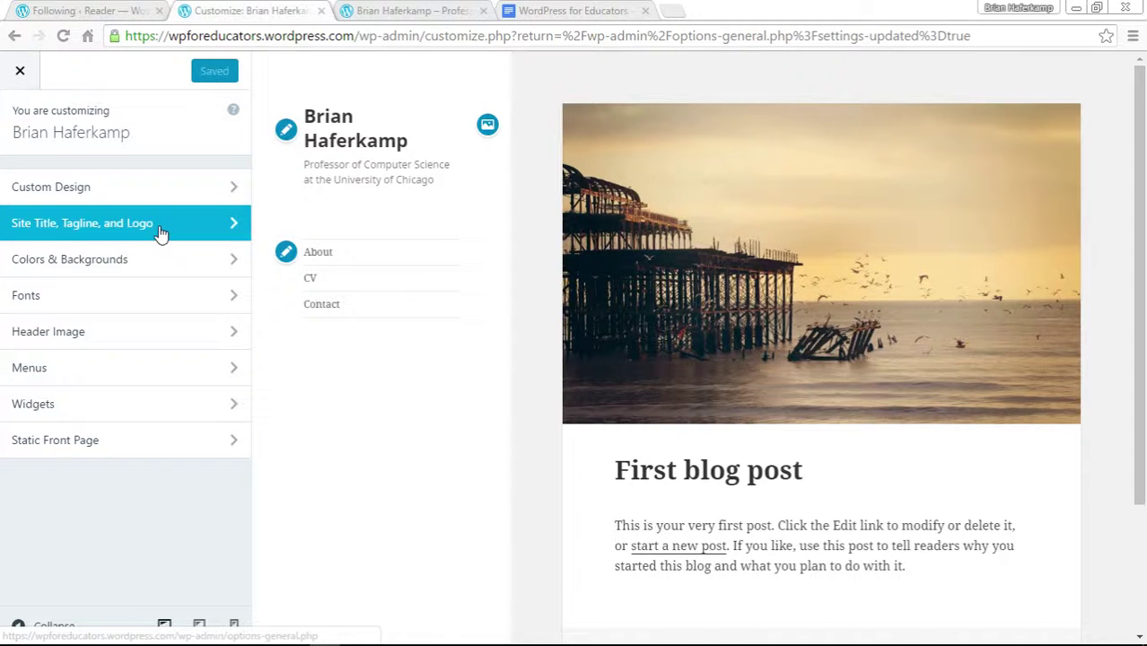
# Open the Custom Design section of the Customizer and read through its Premium Plan design options
pyautogui.click(172, 190)
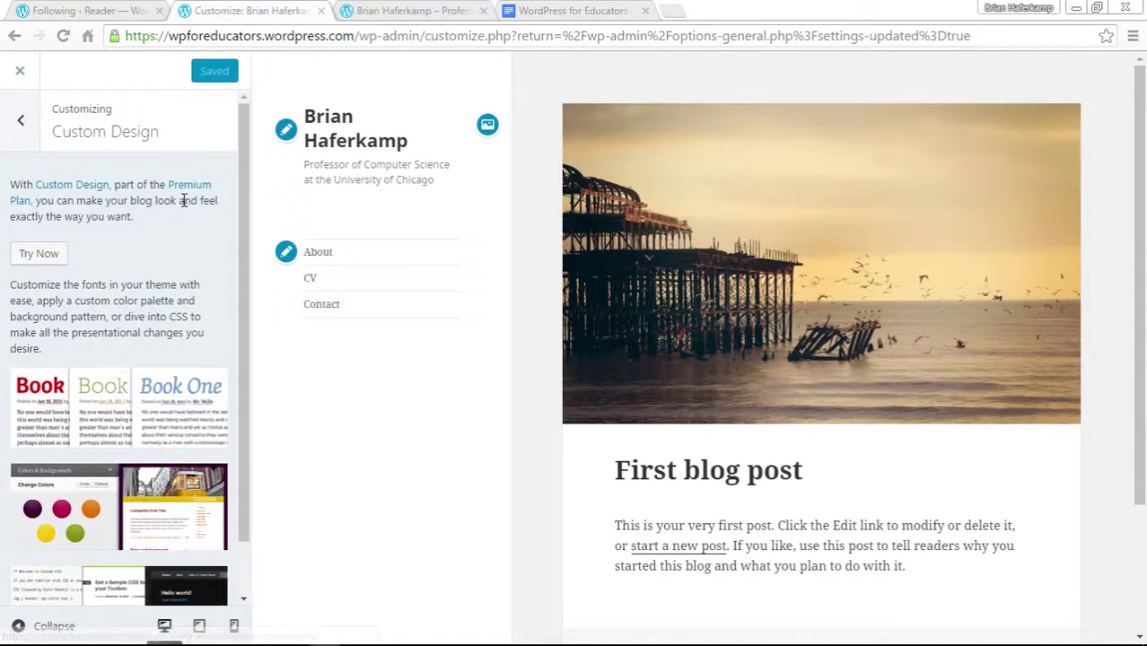
pyautogui.scroll(-1, 209, 330)
pyautogui.scroll(1, 200, 312)
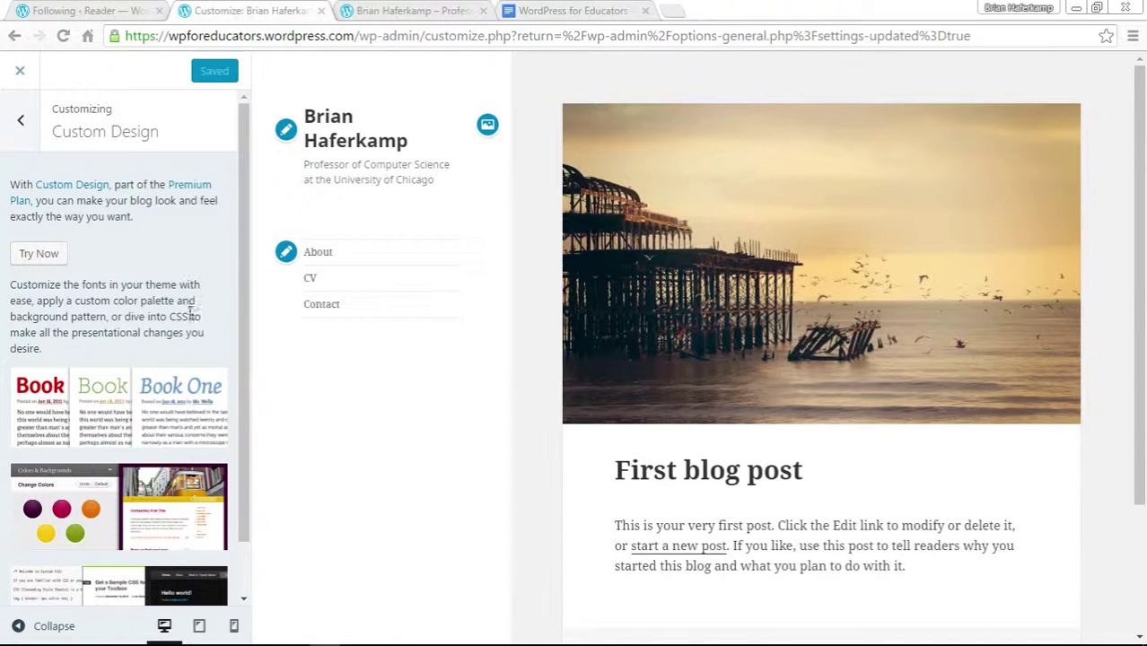
pyautogui.scroll(-1, 195, 314)
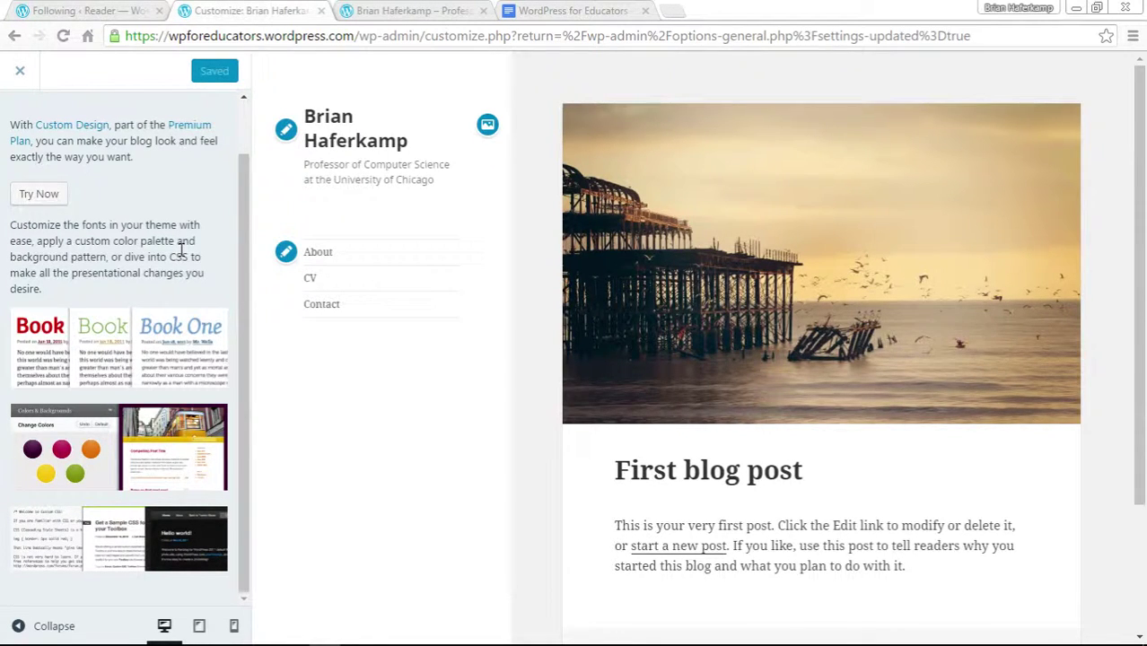
pyautogui.scroll(1, 175, 240)
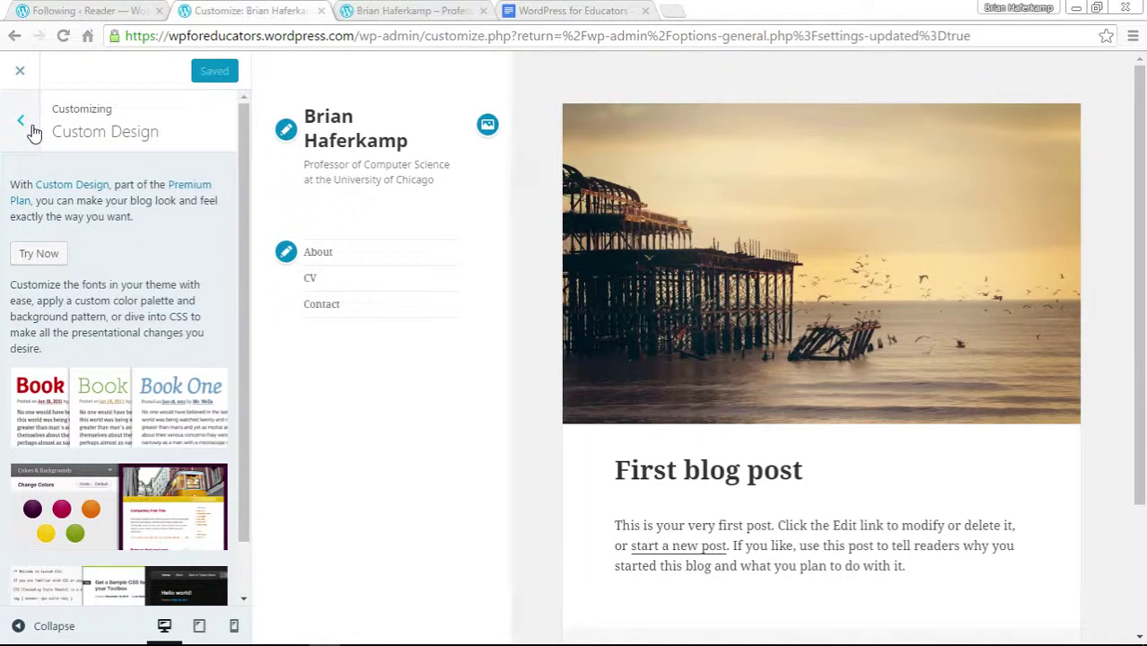
# Leave Custom Design and open the Site Title, Tagline, and Logo section
pyautogui.click(22, 122)
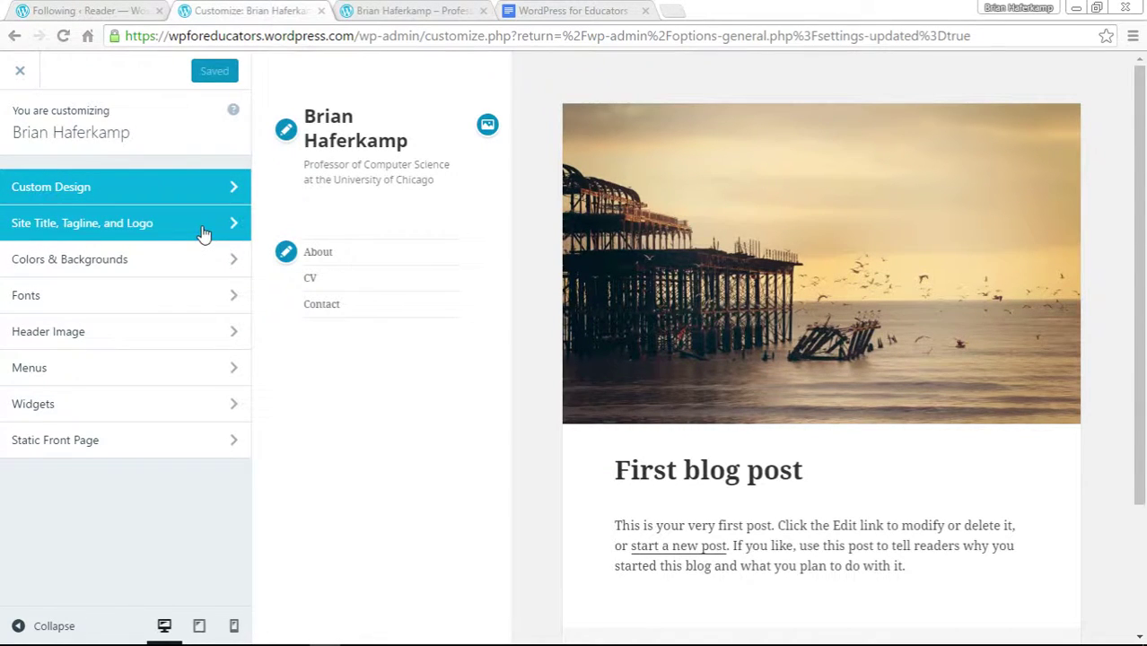
pyautogui.click(205, 233)
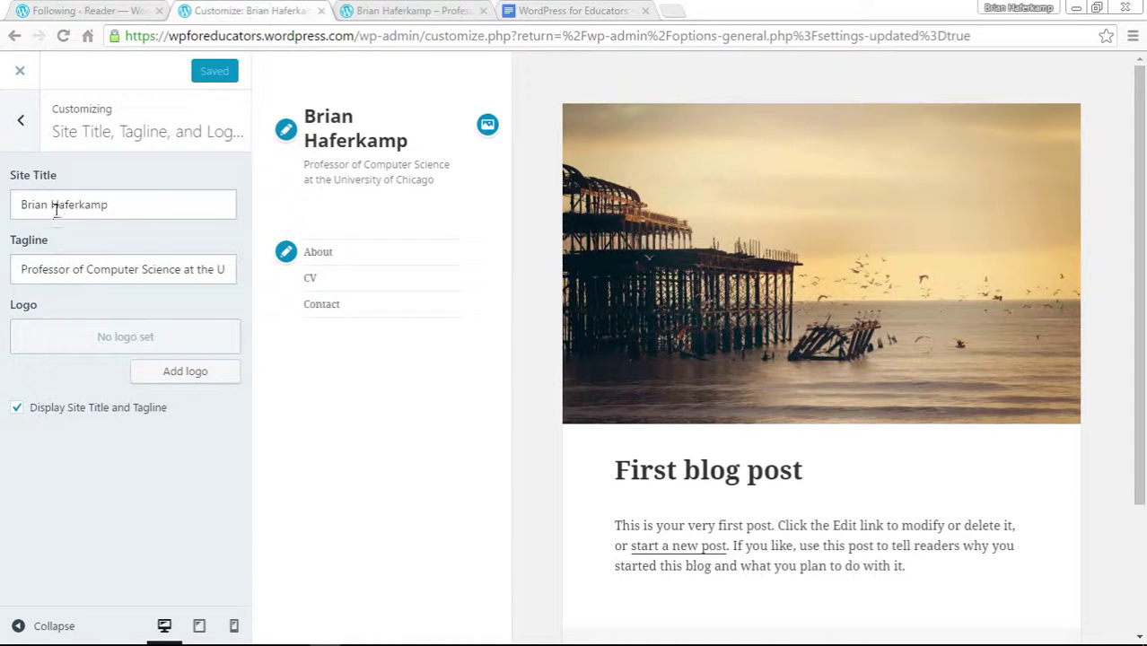
# Erase the surname from the site title and enter the same surname again
pyautogui.moveTo(132, 204); pyautogui.dragTo(17, 210)
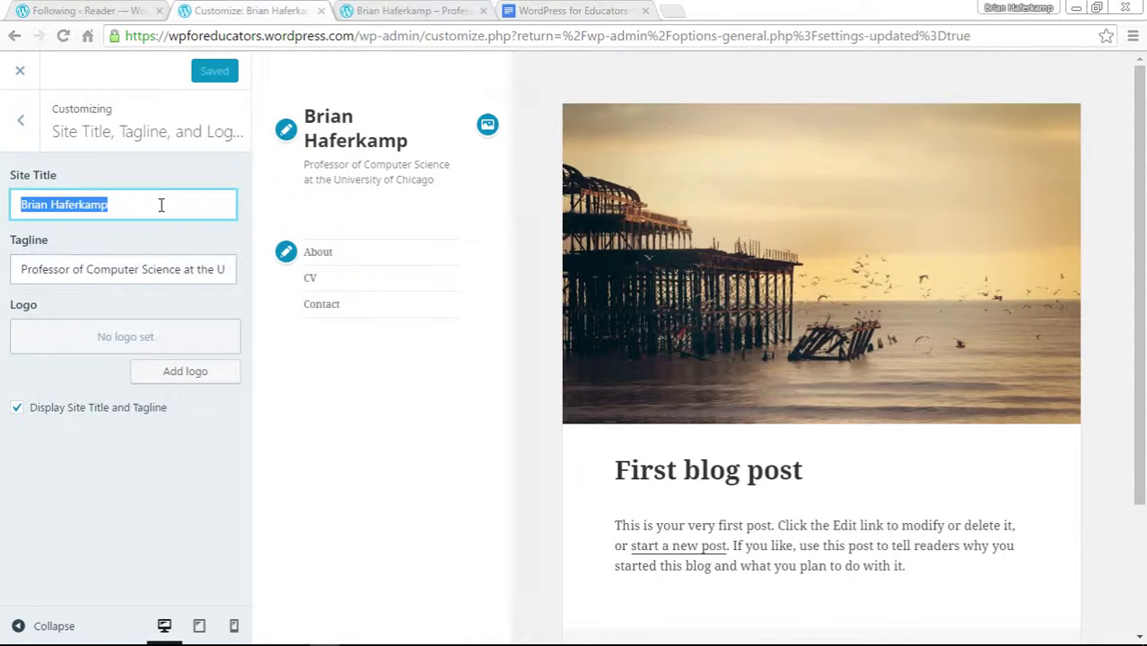
pyautogui.click(161, 204)
pyautogui.press('BackSpace')
pyautogui.press('BackSpace')
pyautogui.press('BackSpace')
pyautogui.press('BackSpace')
pyautogui.press('BackSpace')
pyautogui.press('BackSpace')
pyautogui.press('BackSpace')
pyautogui.press('BackSpace')
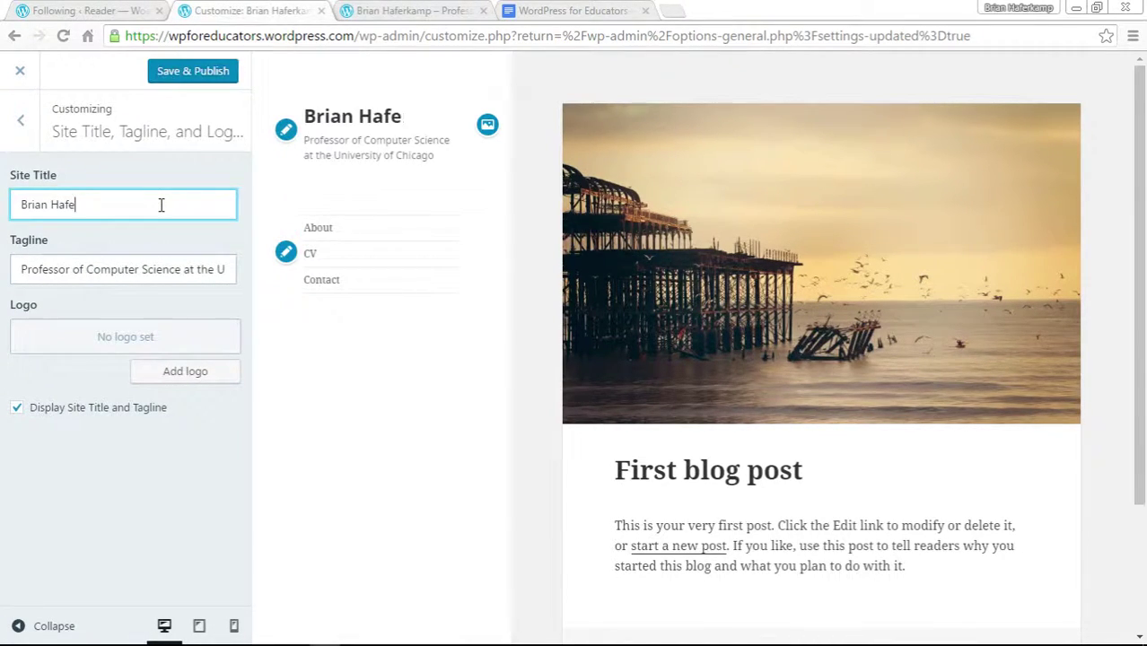
pyautogui.press('BackSpace')
pyautogui.press('BackSpace')
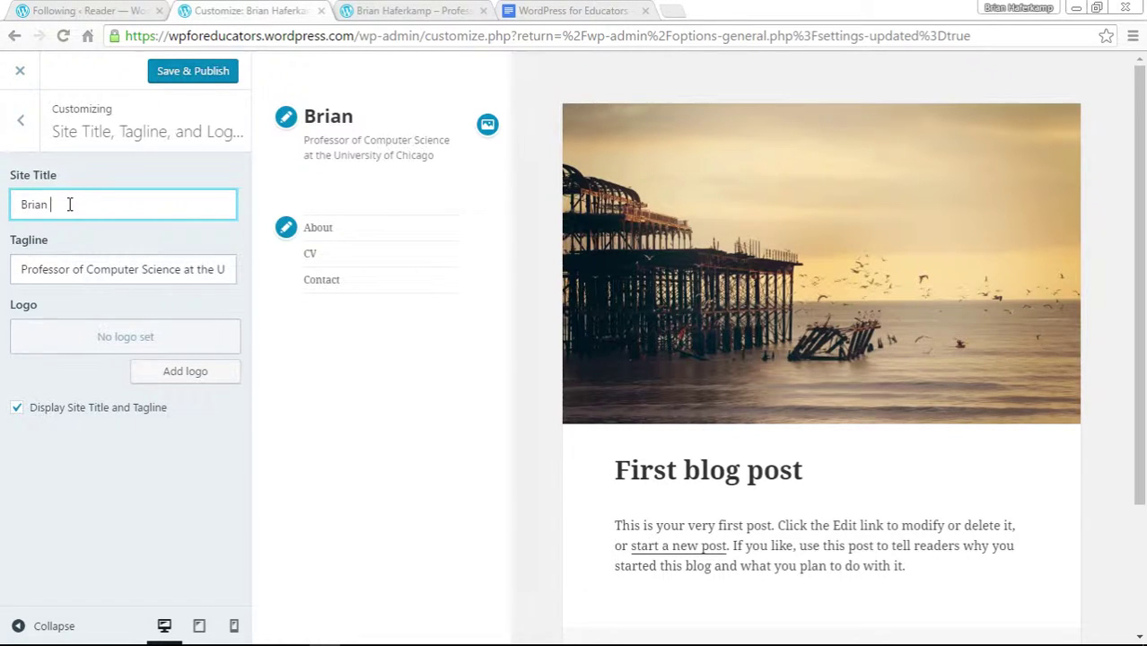
pyautogui.write('aferk')
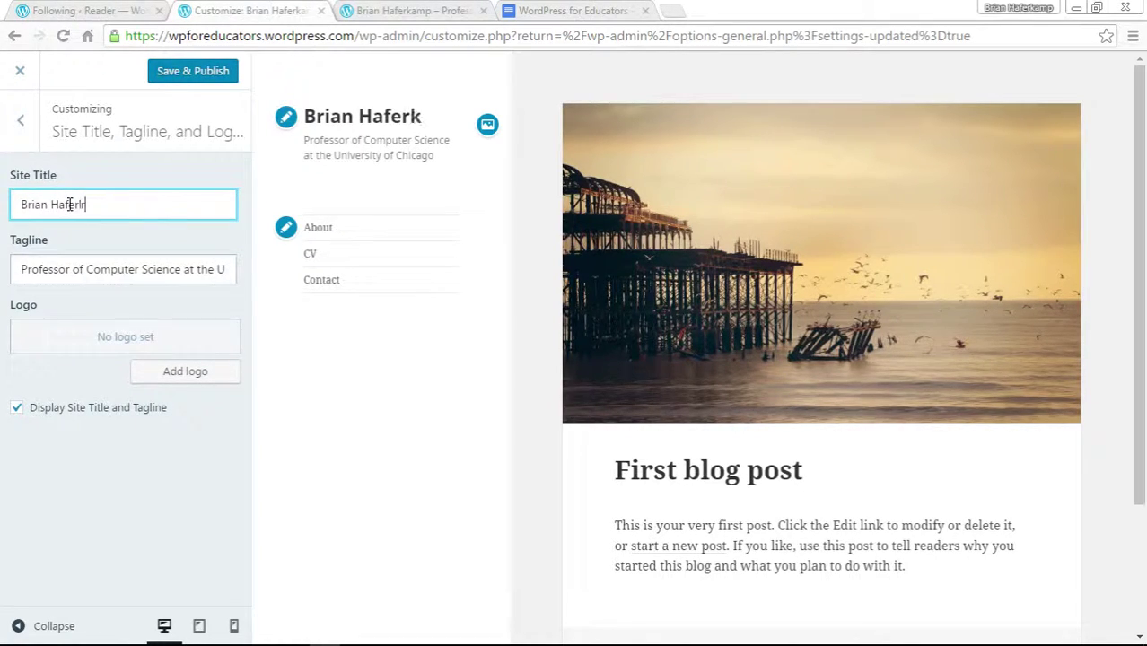
pyautogui.write('amp')
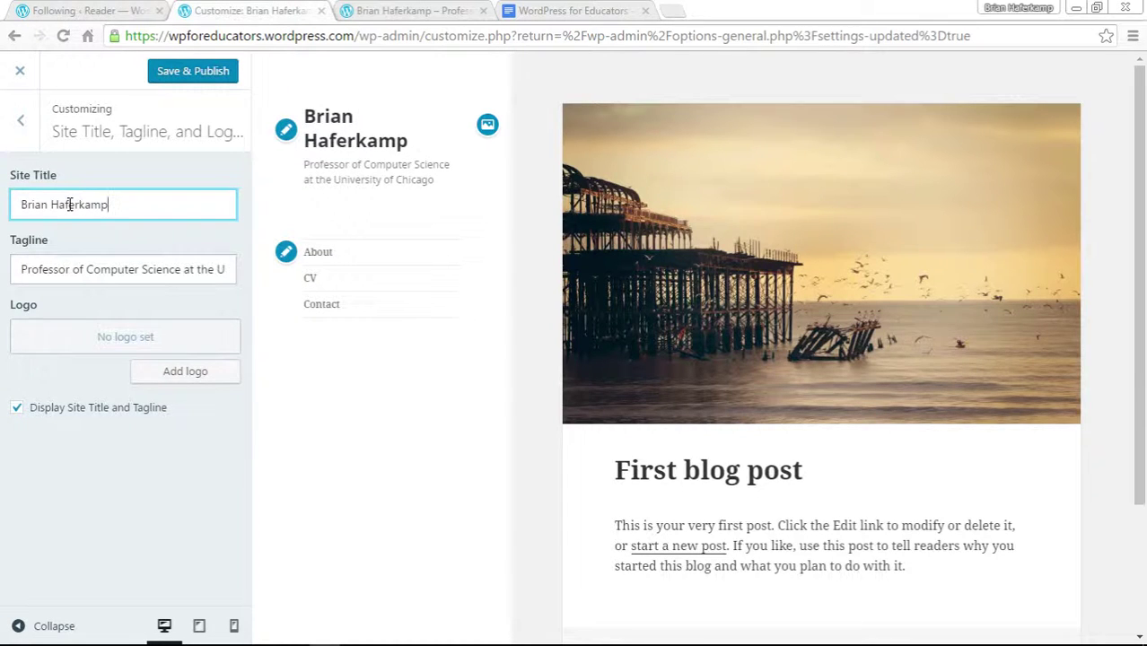
# Turn off the display of the site title and tagline, and turn it back on
pyautogui.moveTo(66, 269); pyautogui.dragTo(201, 269)
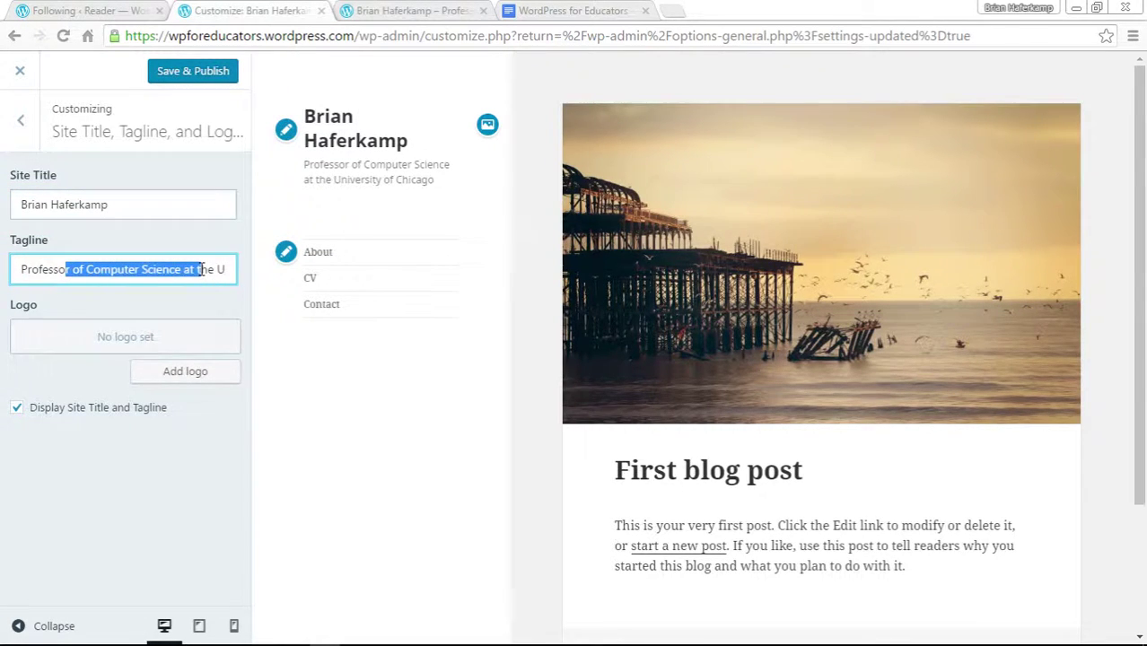
pyautogui.click(135, 286)
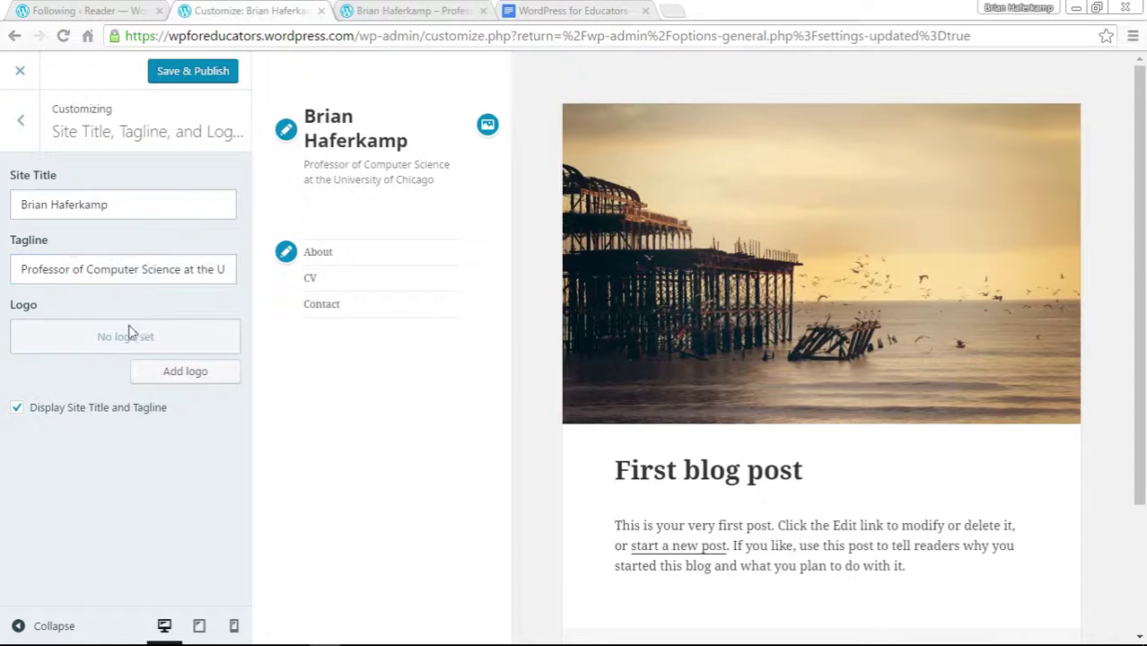
pyautogui.click(77, 414)
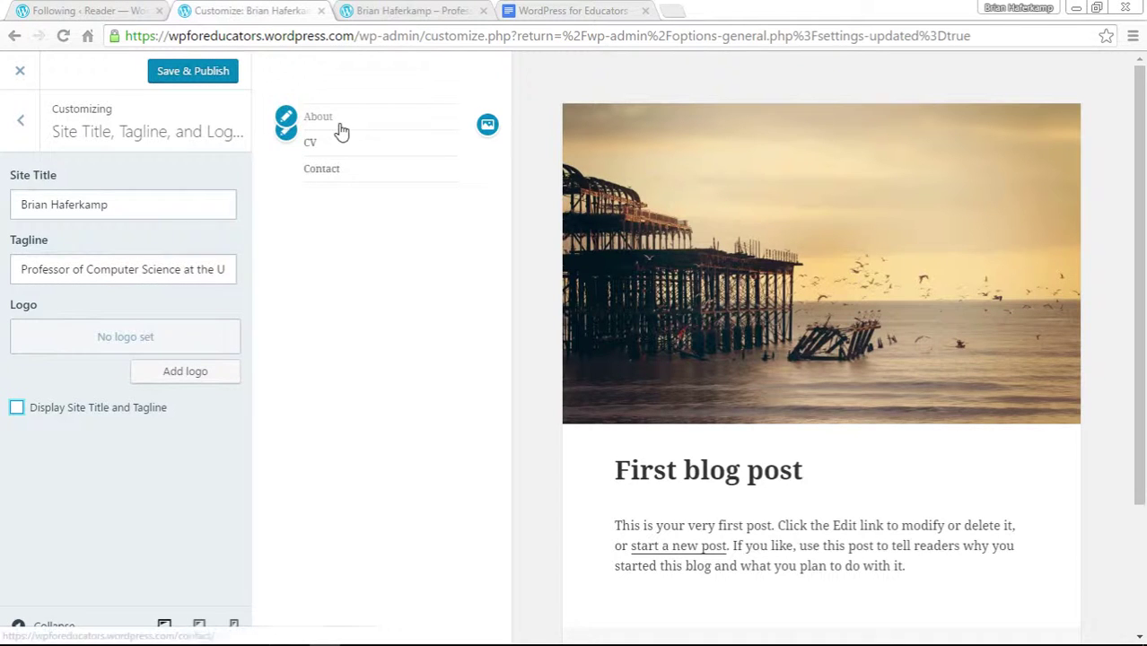
pyautogui.click(17, 407)
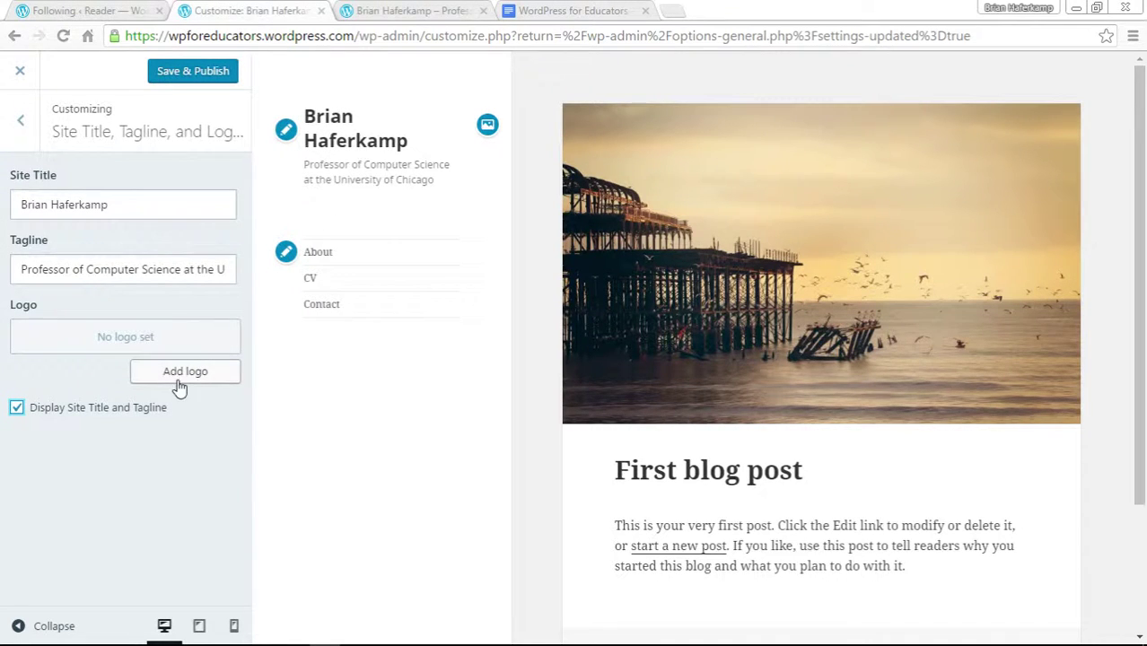
# Open the logo chooser and look through the media library's images and date filter options
pyautogui.moveTo(95, 336); pyautogui.dragTo(157, 336)
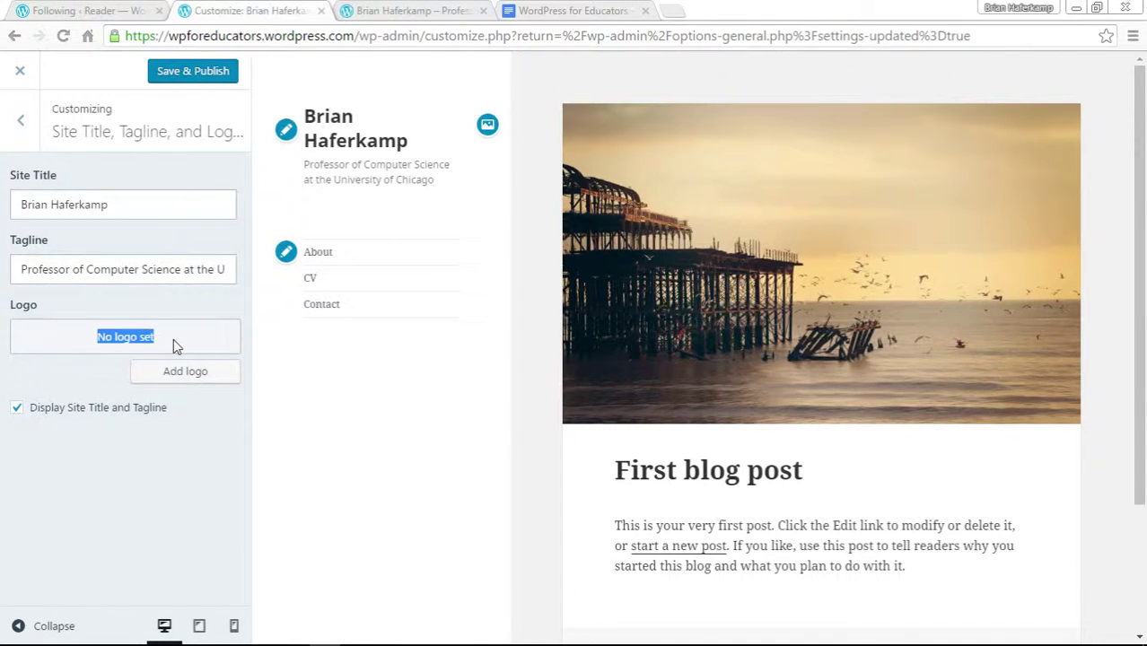
pyautogui.click(173, 341)
pyautogui.click(187, 376)
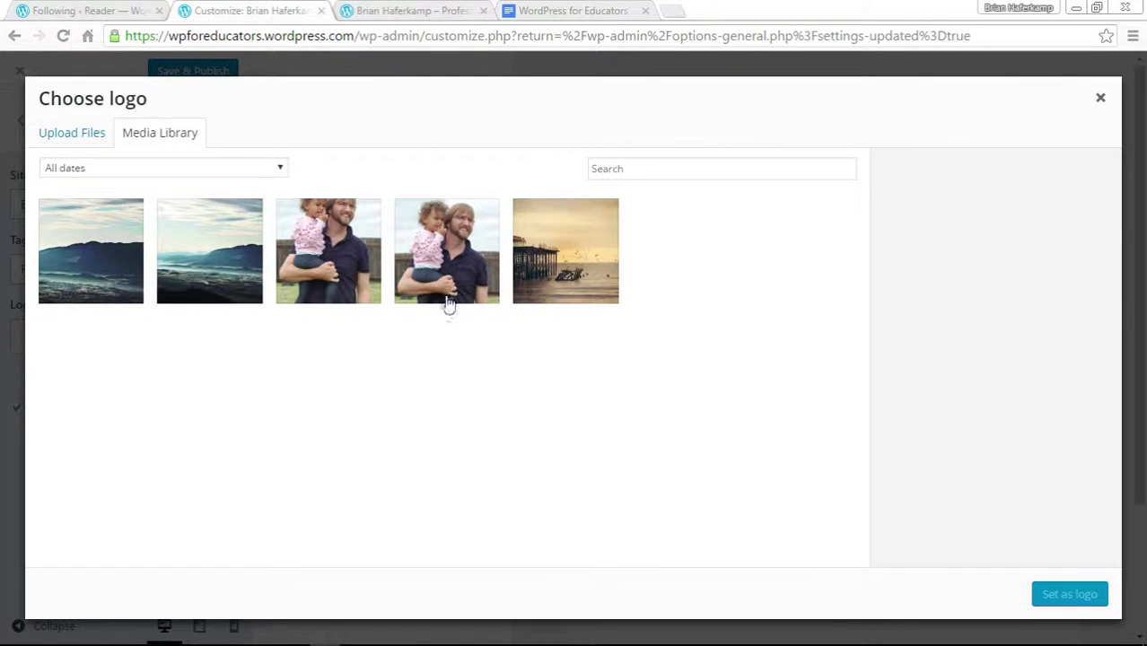
pyautogui.click(153, 135)
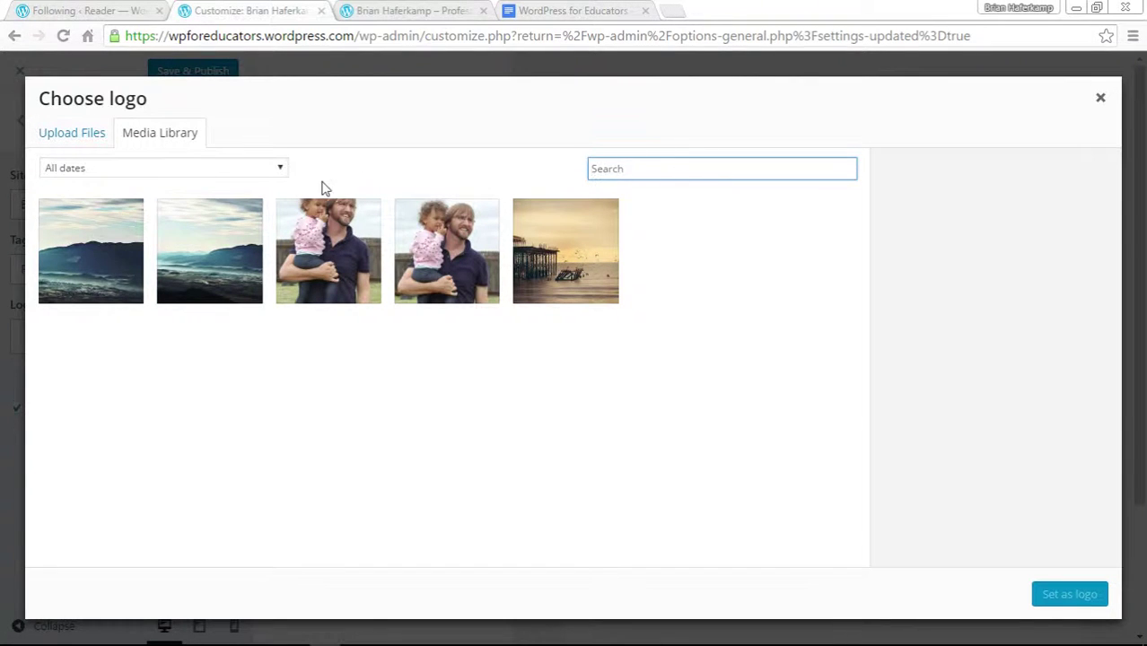
pyautogui.click(281, 173)
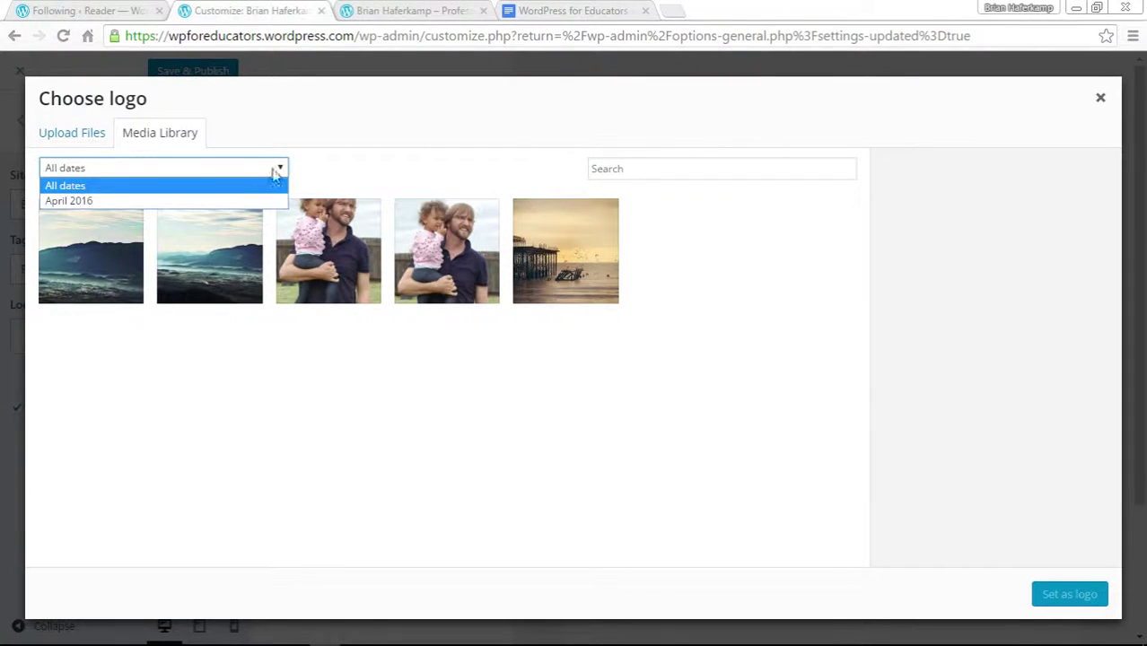
pyautogui.click(338, 177)
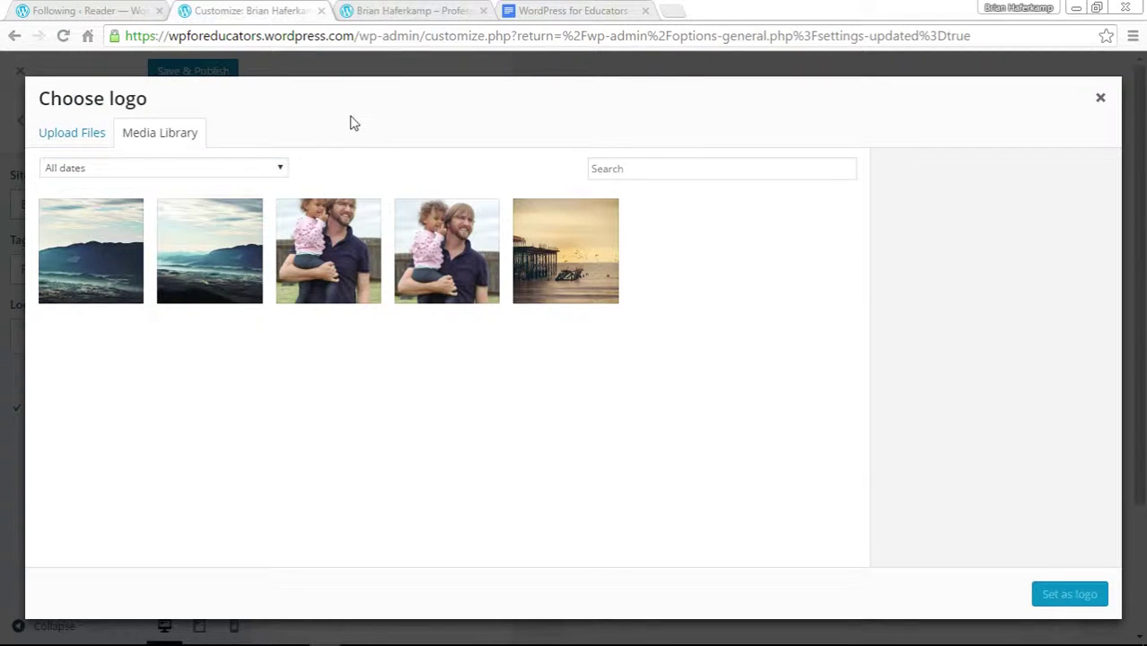
# Read the upload limits for the logo file: allowed file types, maximum file size and remaining upload space
pyautogui.click(85, 136)
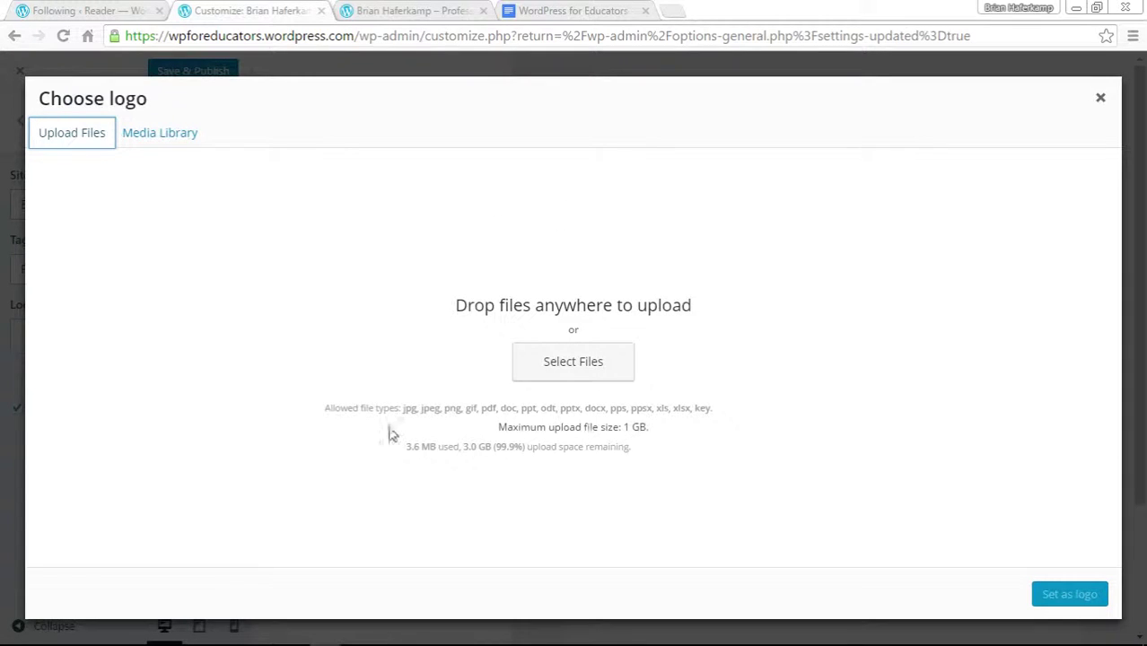
pyautogui.moveTo(336, 409); pyautogui.dragTo(731, 411)
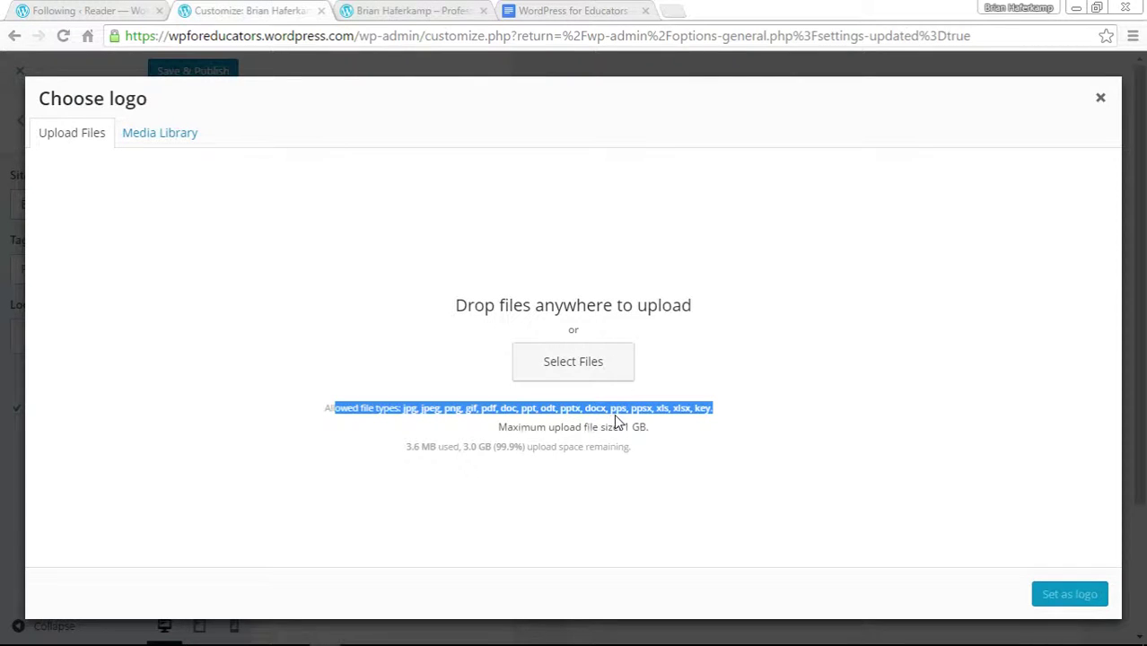
pyautogui.click(661, 409)
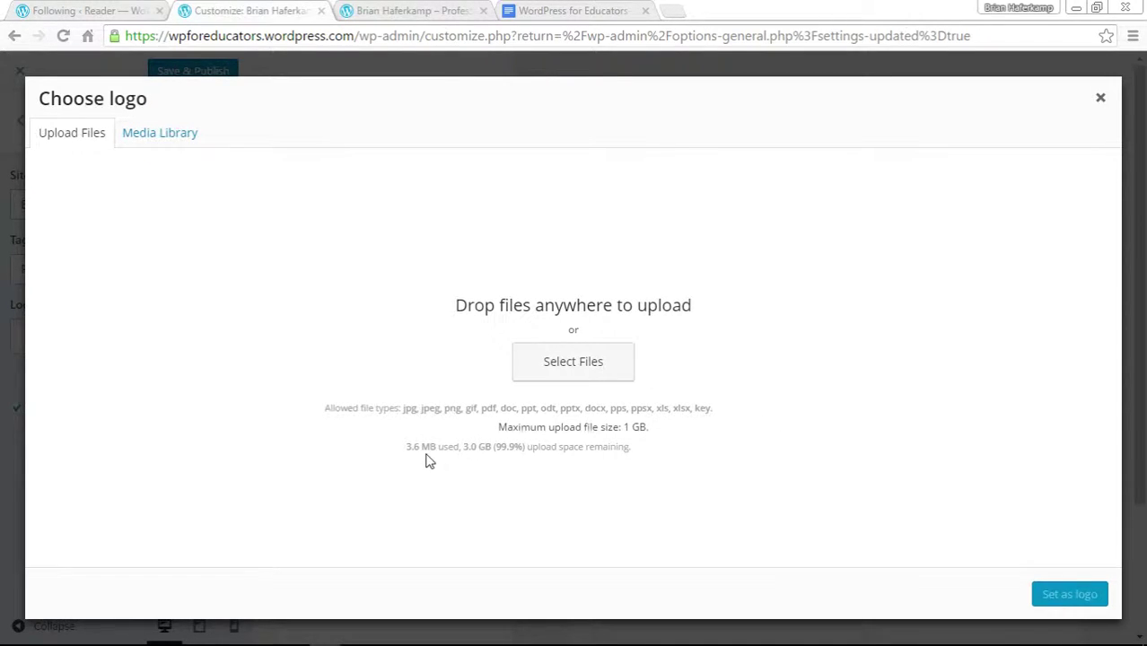
pyautogui.moveTo(407, 446); pyautogui.dragTo(491, 449)
pyautogui.moveTo(498, 427); pyautogui.dragTo(650, 428)
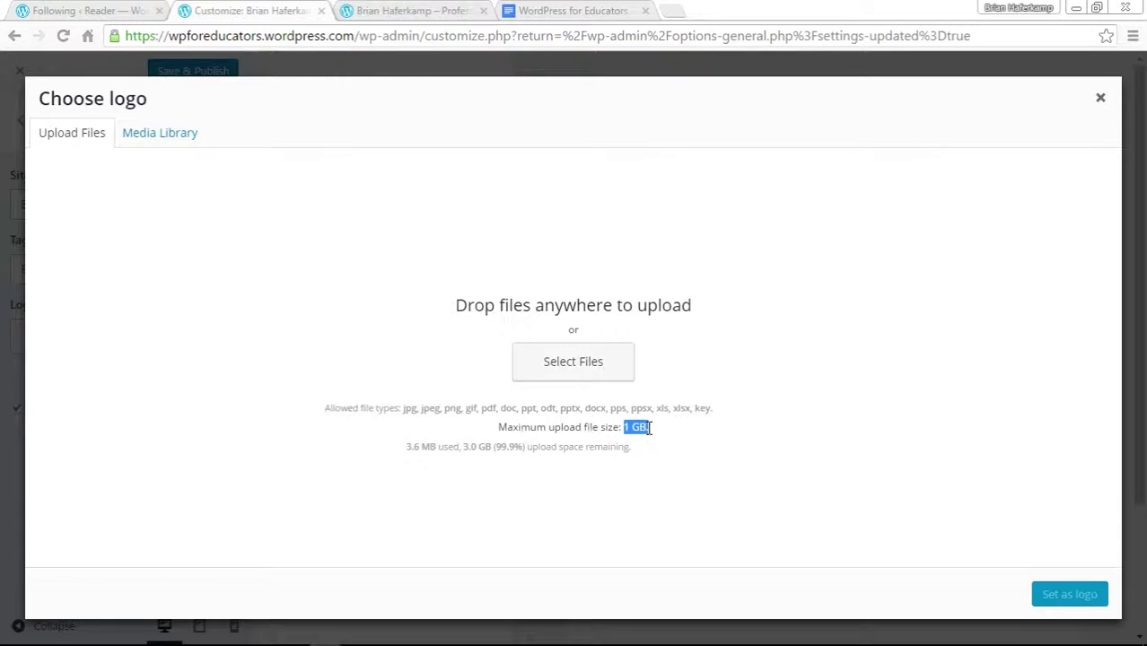
pyautogui.click(729, 422)
# Upload the 300x300 profile picture with the child from the personal folder inside Pictures
pyautogui.click(184, 142)
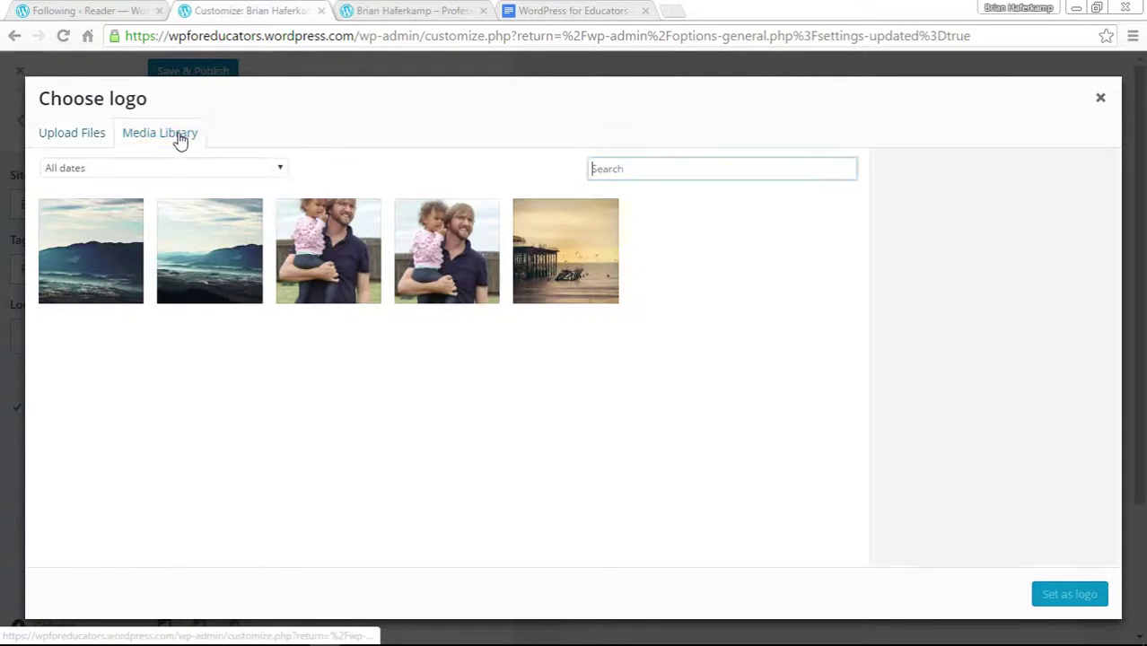
pyautogui.click(78, 135)
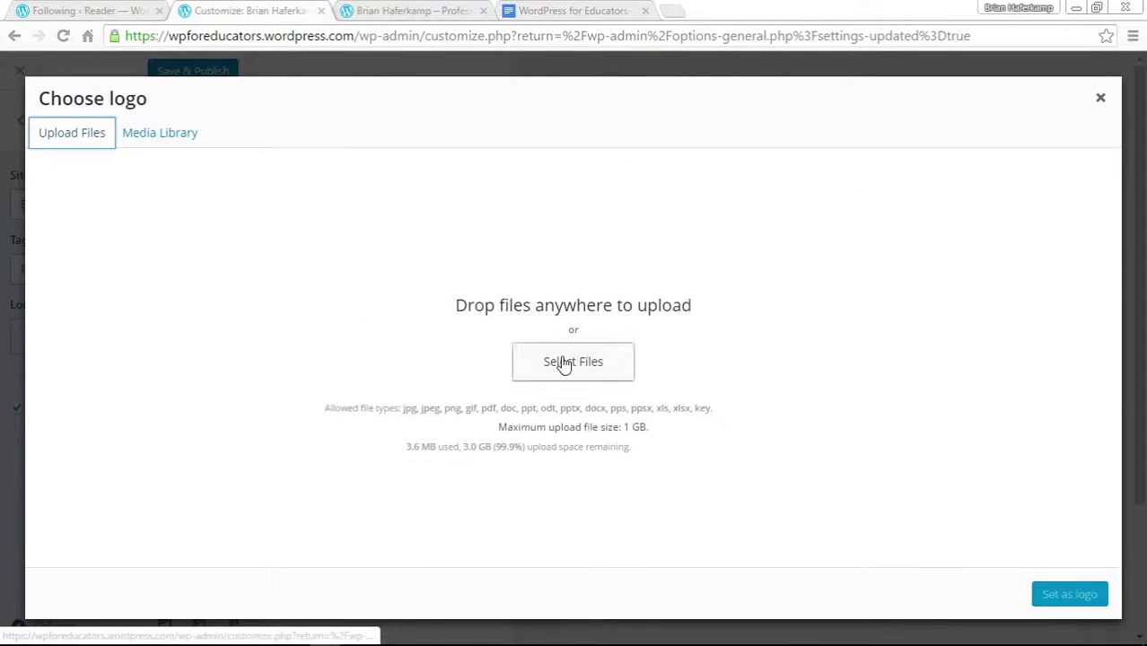
pyautogui.click(561, 361)
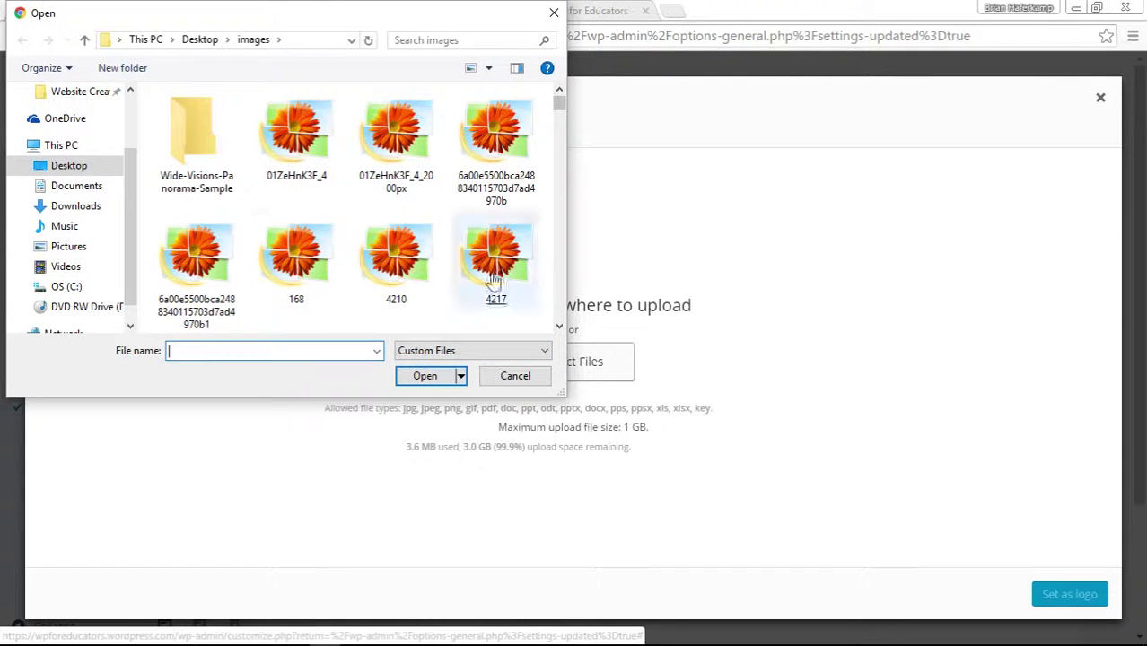
pyautogui.click(74, 250)
pyautogui.doubleClick(223, 294)
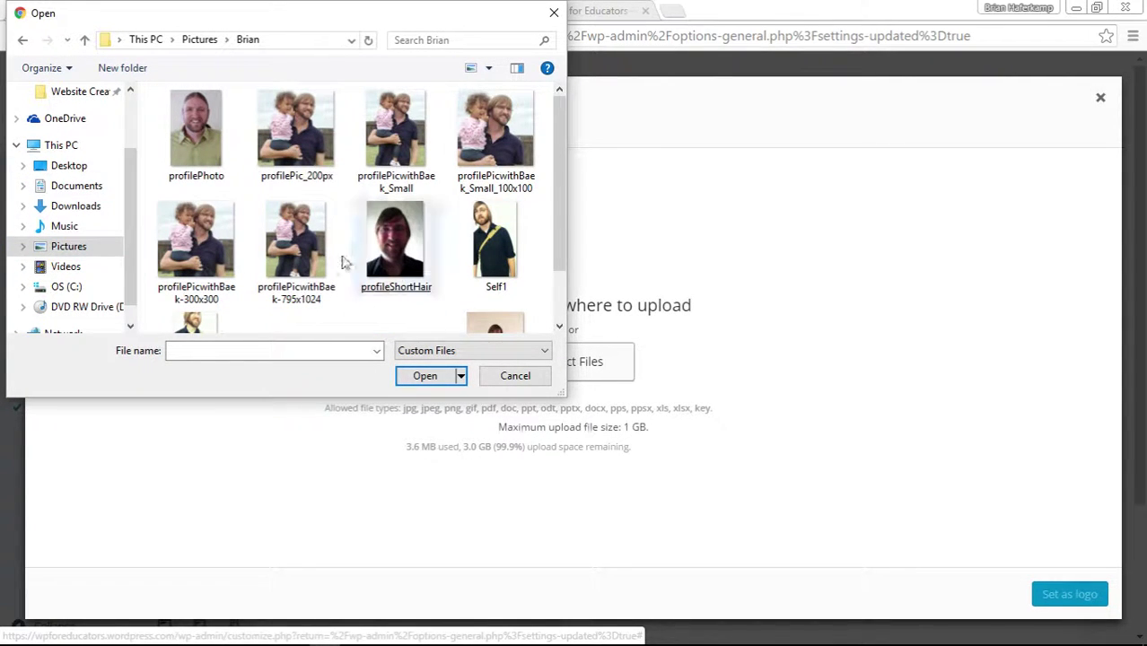
pyautogui.doubleClick(213, 258)
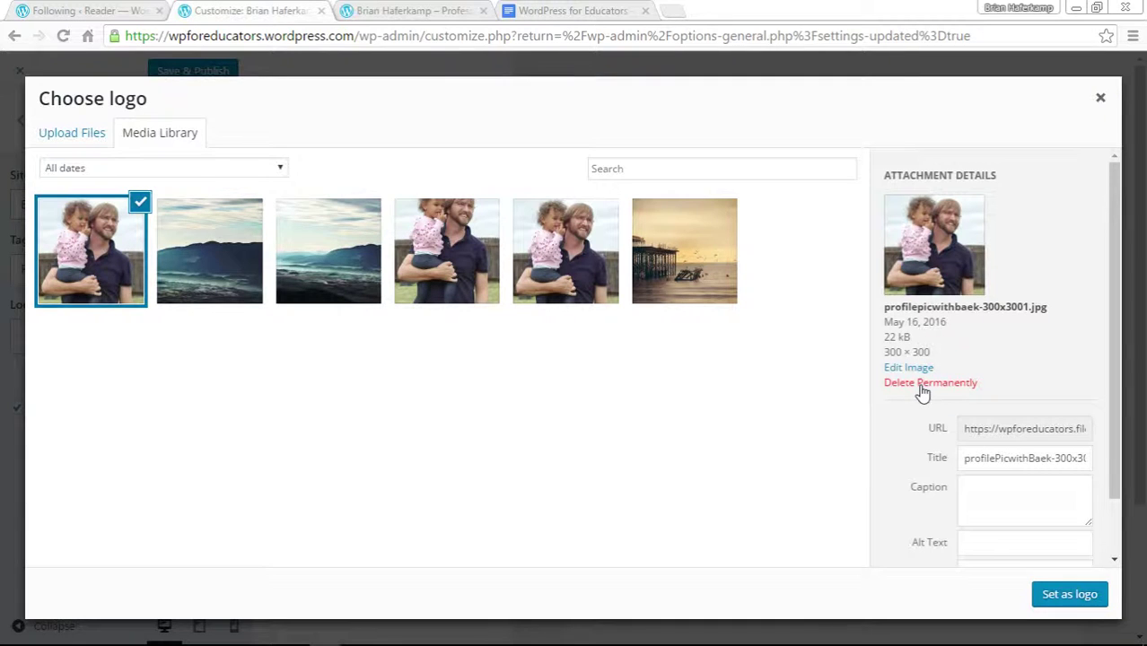
# Review the uploaded profile picture's attachment details and set it as the site logo
pyautogui.moveTo(1118, 412); pyautogui.dragTo(1119, 465)
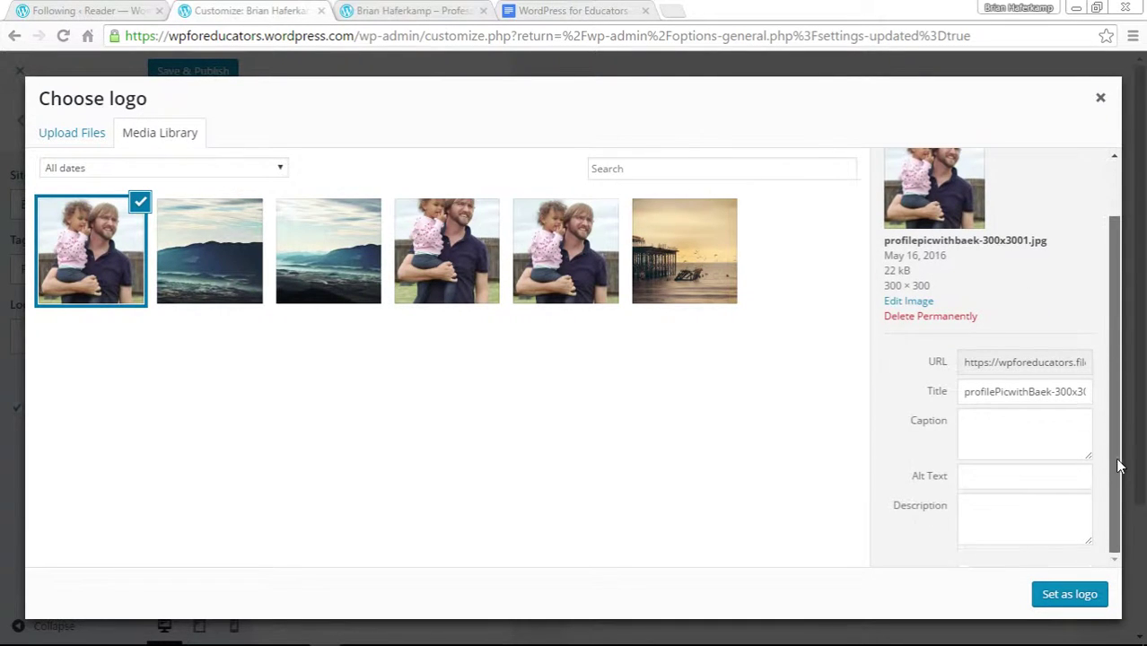
pyautogui.moveTo(981, 391); pyautogui.dragTo(1078, 391)
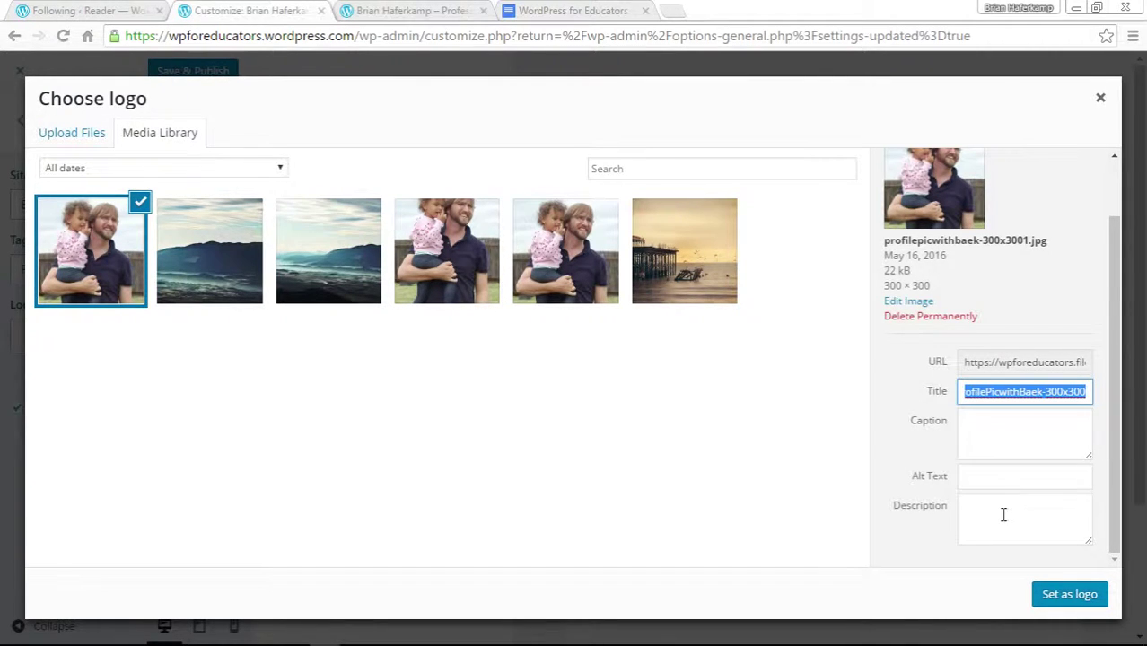
pyautogui.click(1071, 595)
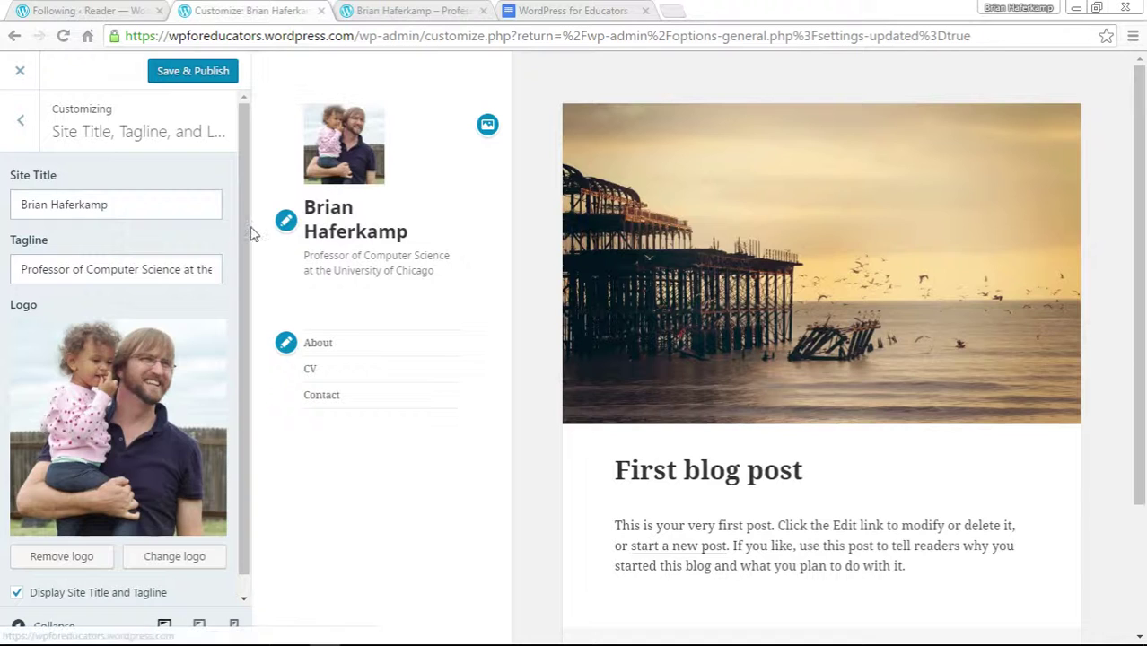
# Remove the profile picture logo and set the pier image fly1.jpg from the media library as the logo instead
pyautogui.click(89, 560)
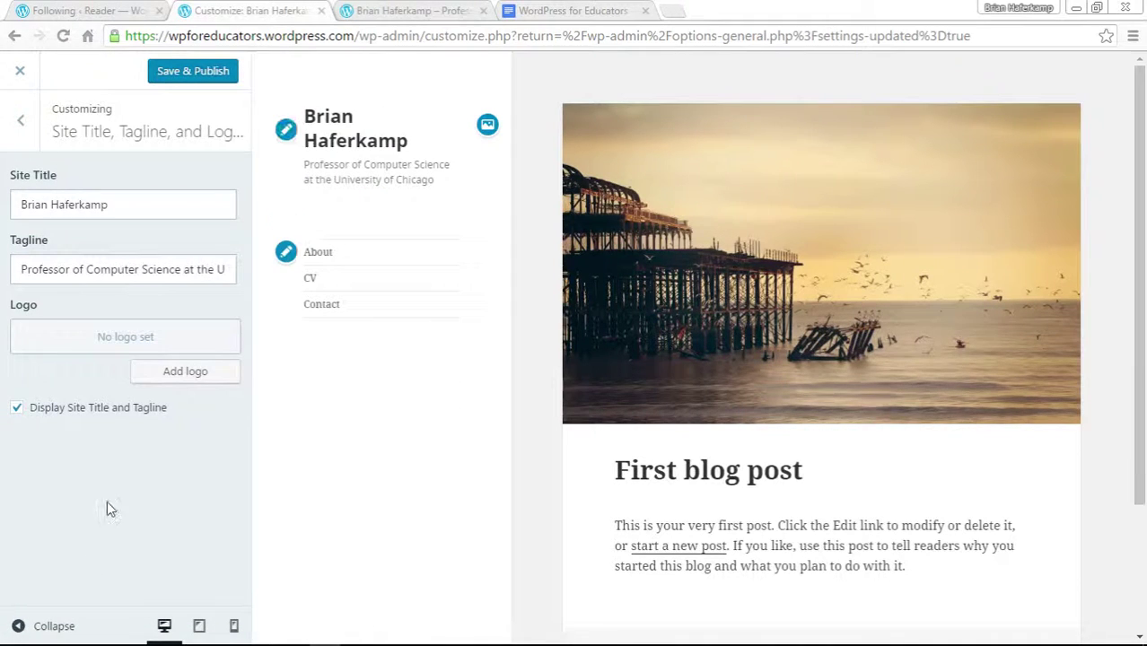
pyautogui.click(171, 374)
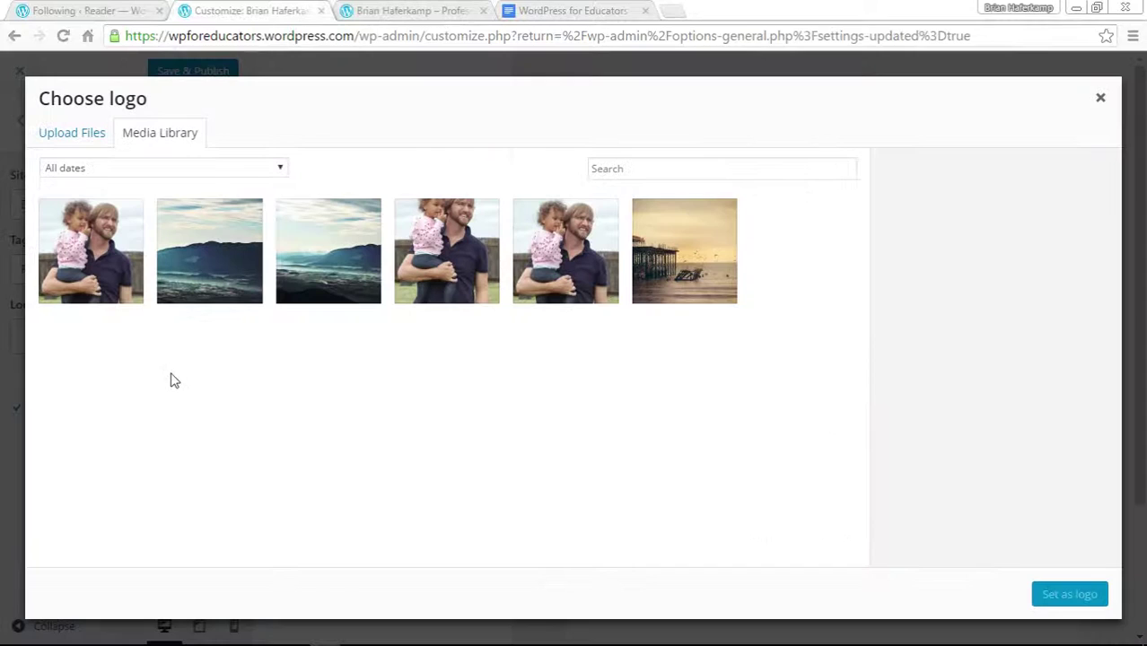
pyautogui.click(679, 300)
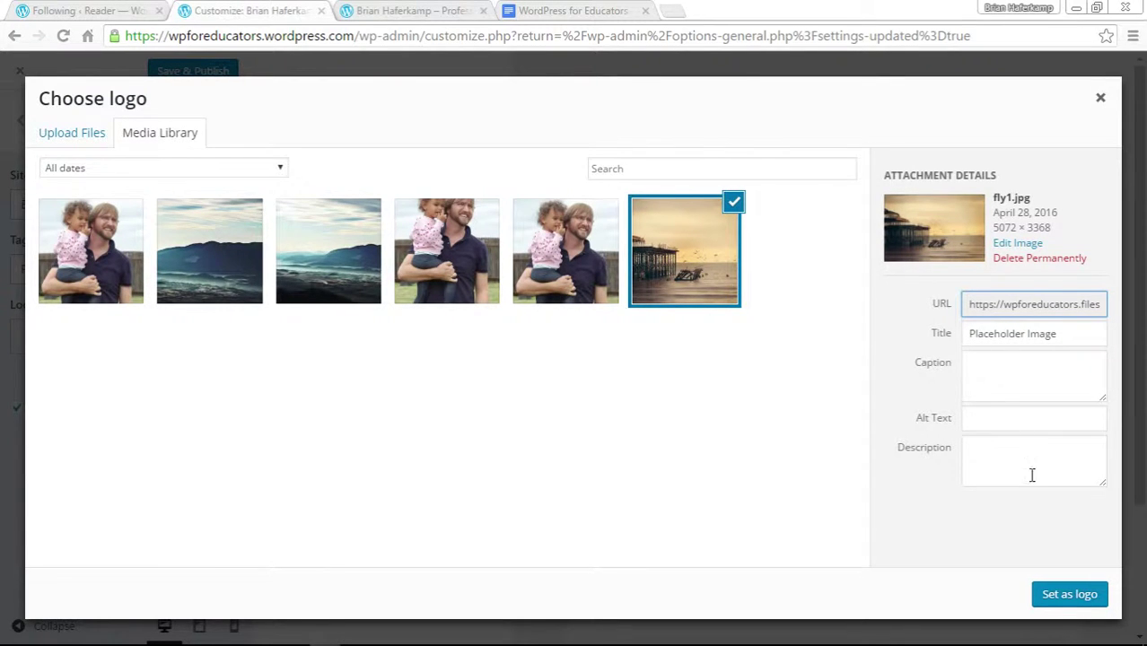
pyautogui.click(1070, 594)
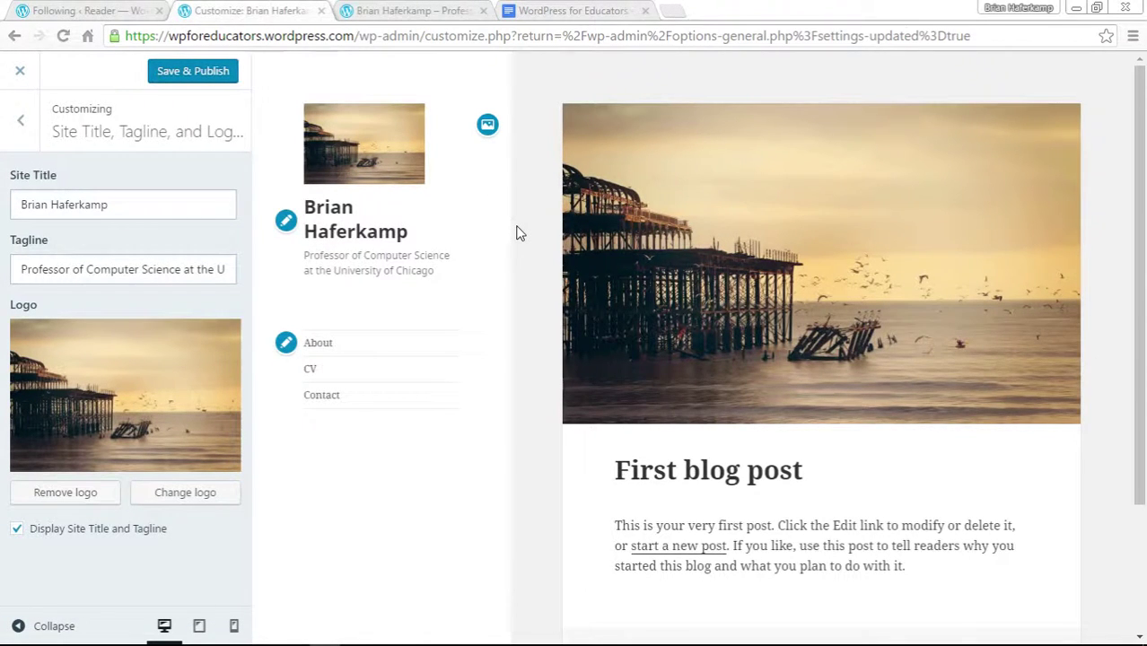
# Remove the pier logo and set the earlier uploaded 300 × 300 profile picture from the media library as the logo
pyautogui.click(106, 498)
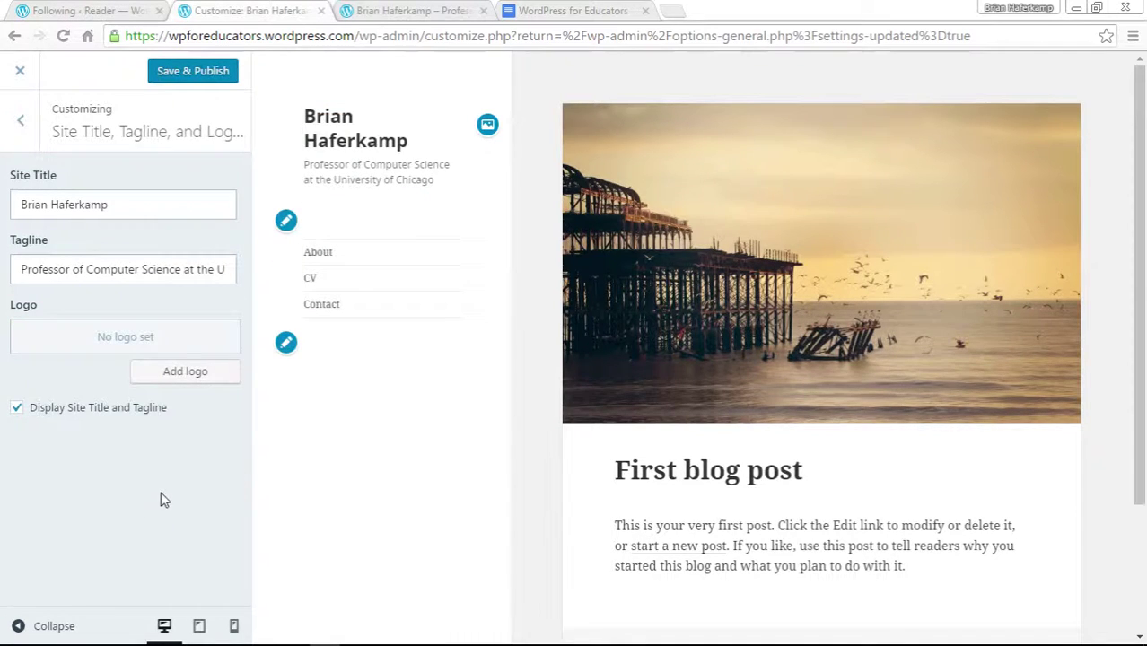
pyautogui.click(175, 372)
pyautogui.click(545, 305)
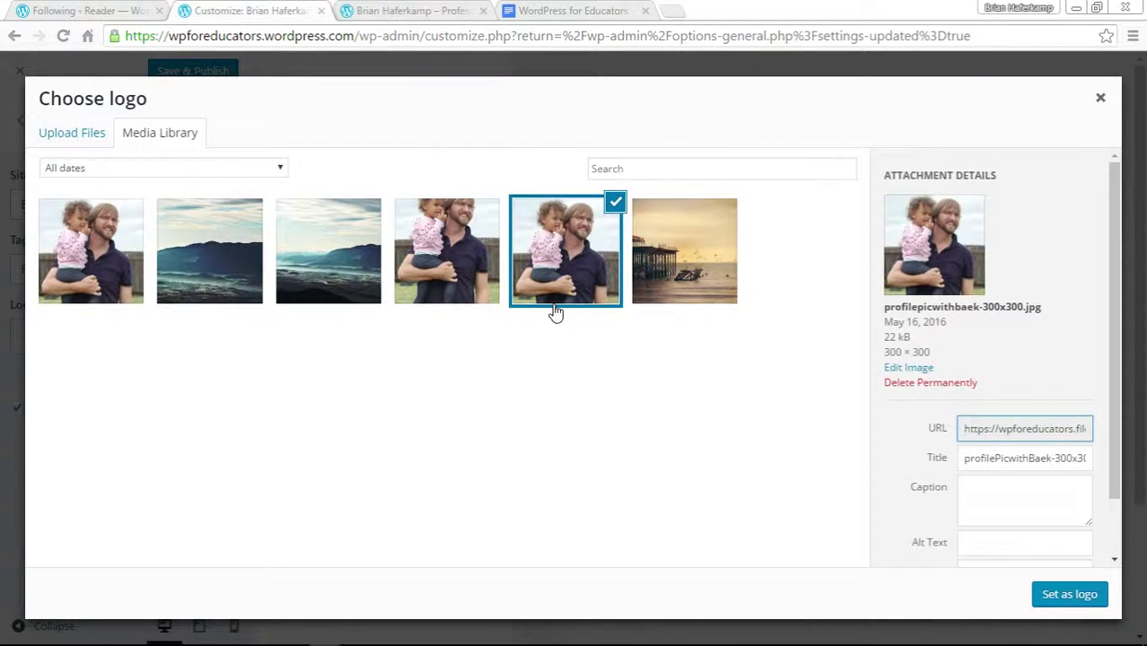
pyautogui.click(1068, 595)
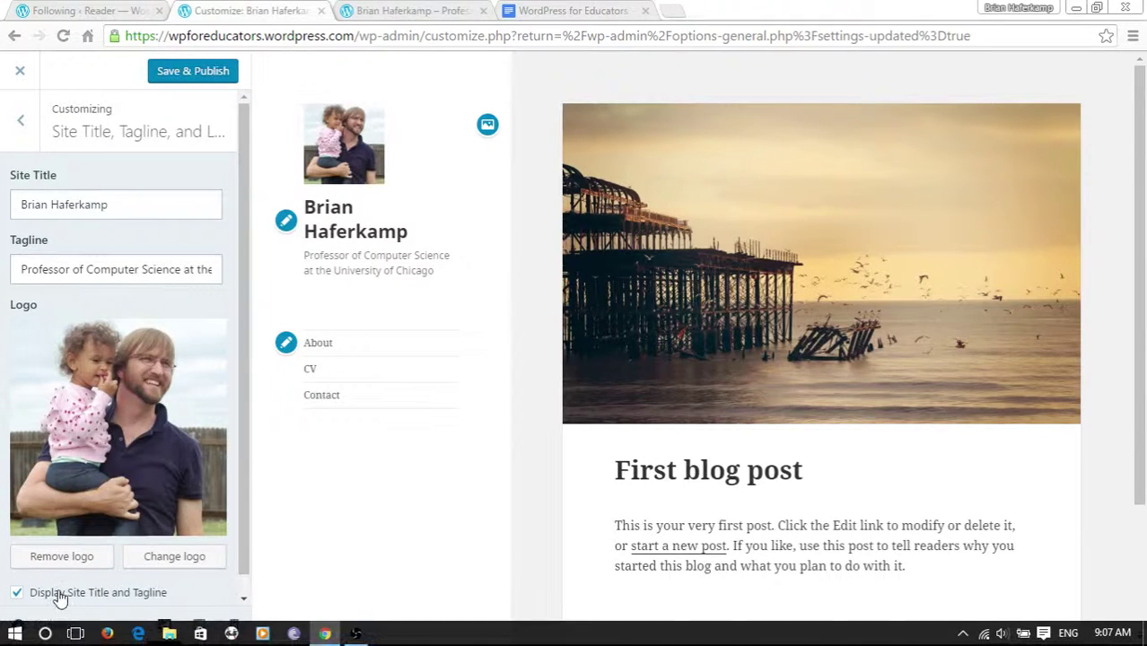
# Collapse the Customizer controls and examine the full-width site preview with the profile picture logo
pyautogui.click(51, 629)
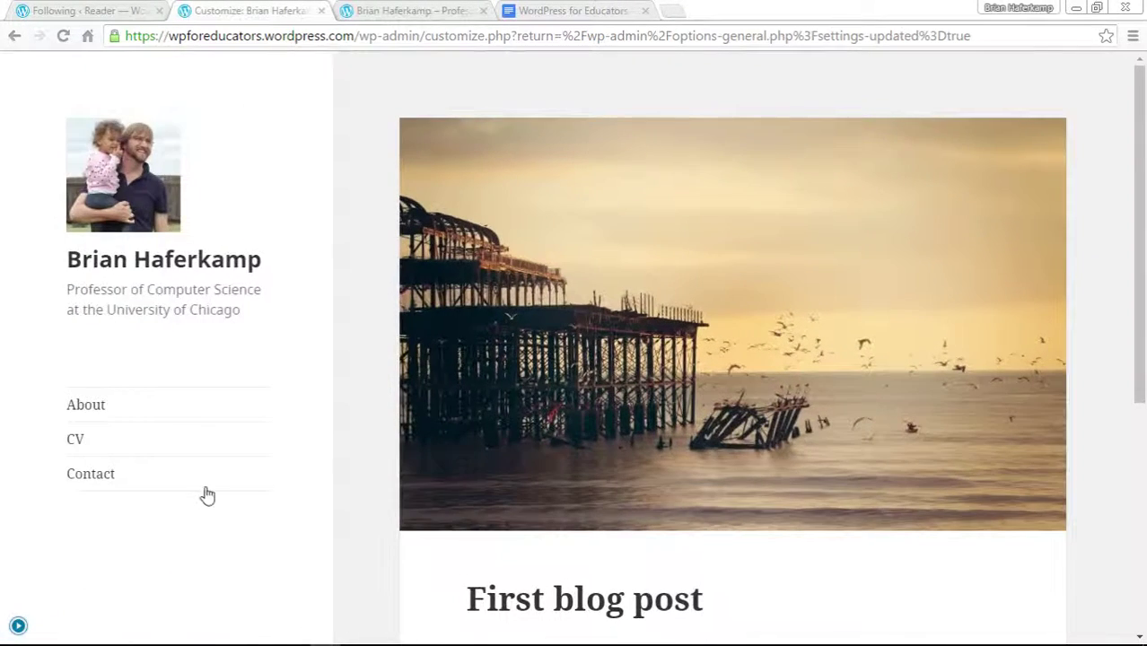
pyautogui.scroll(-4, 381, 399)
pyautogui.scroll(4, 372, 411)
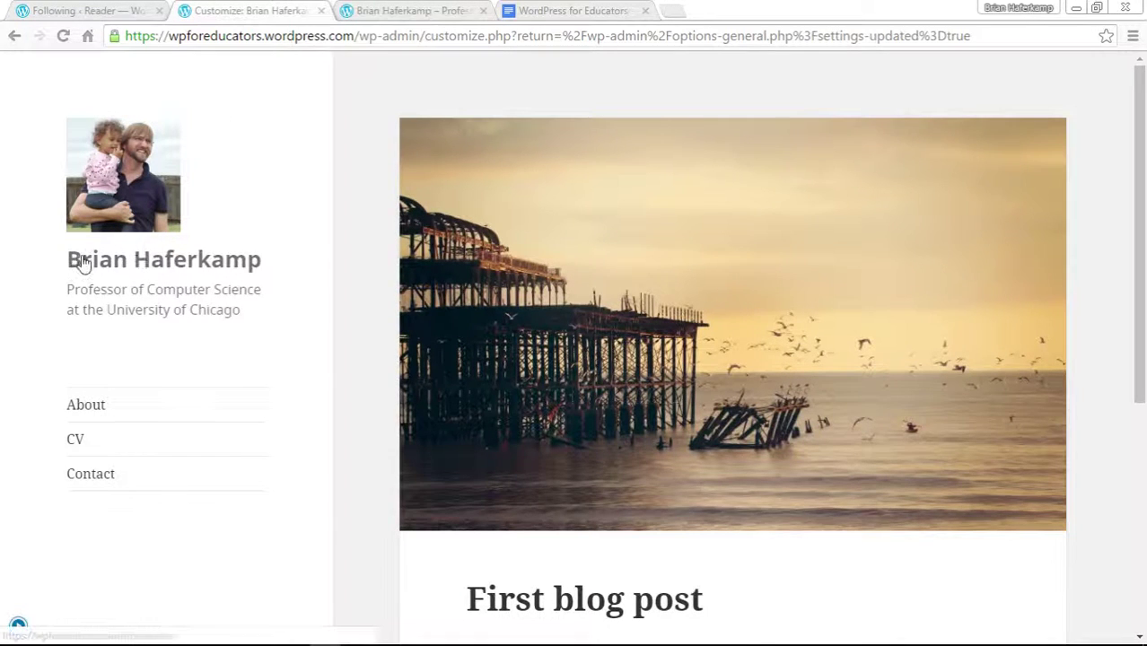
# Examine the tagline and page content in the full-width site preview, then expand the Customizer controls again
pyautogui.moveTo(69, 290); pyautogui.dragTo(263, 310)
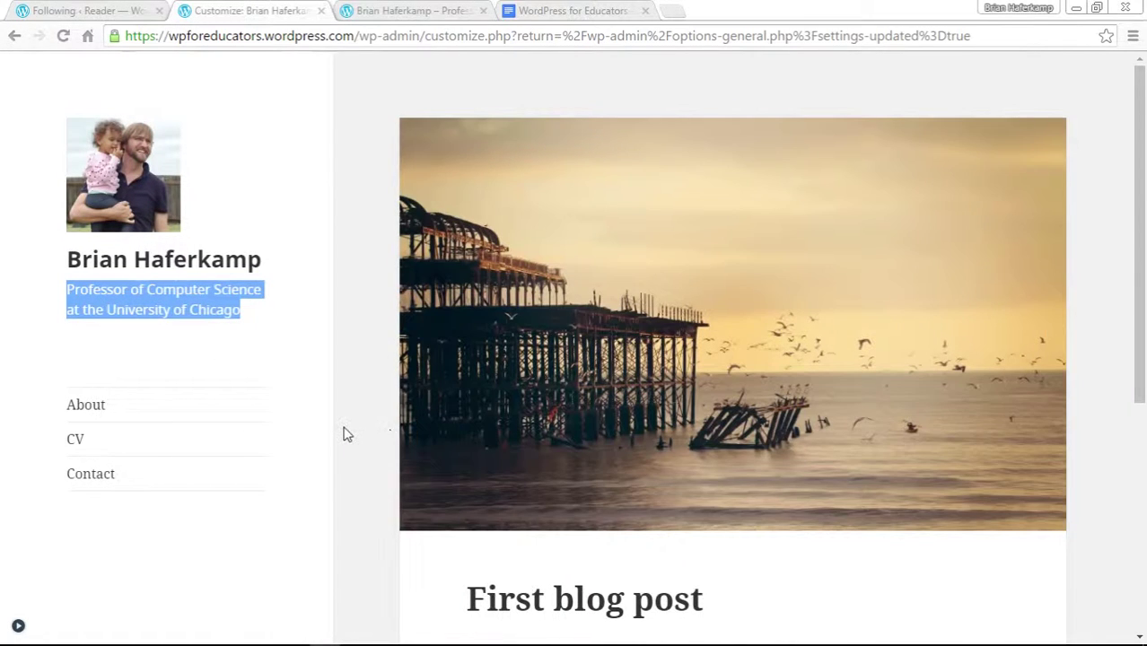
pyautogui.scroll(-3, 346, 434)
pyautogui.scroll(3, 345, 434)
pyautogui.click(303, 364)
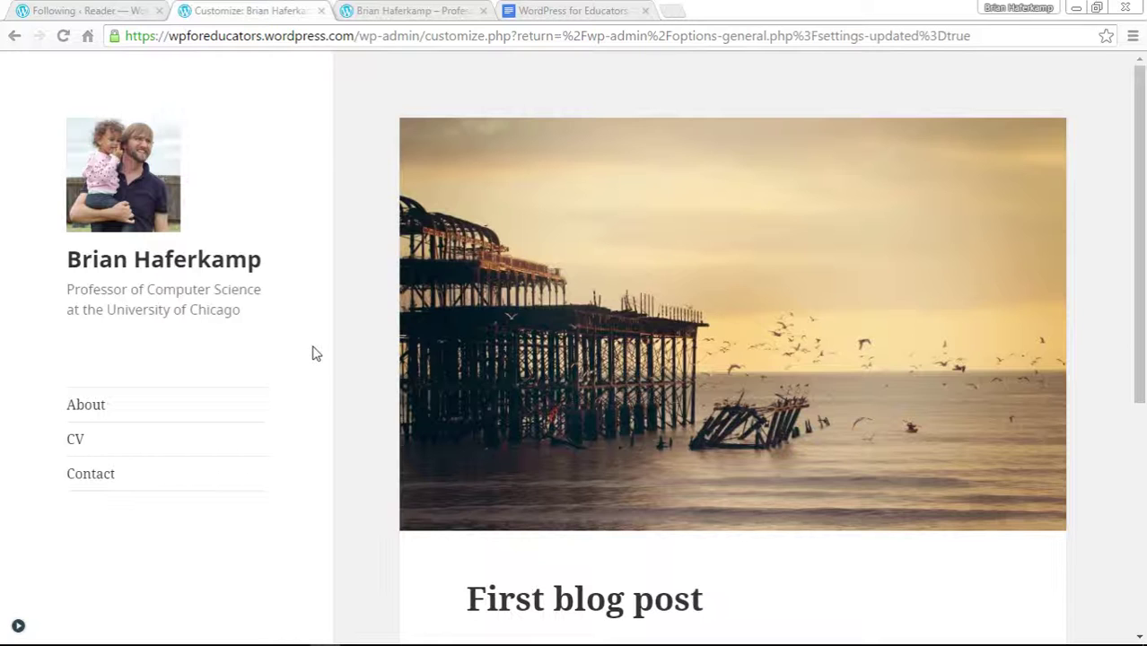
pyautogui.click(20, 625)
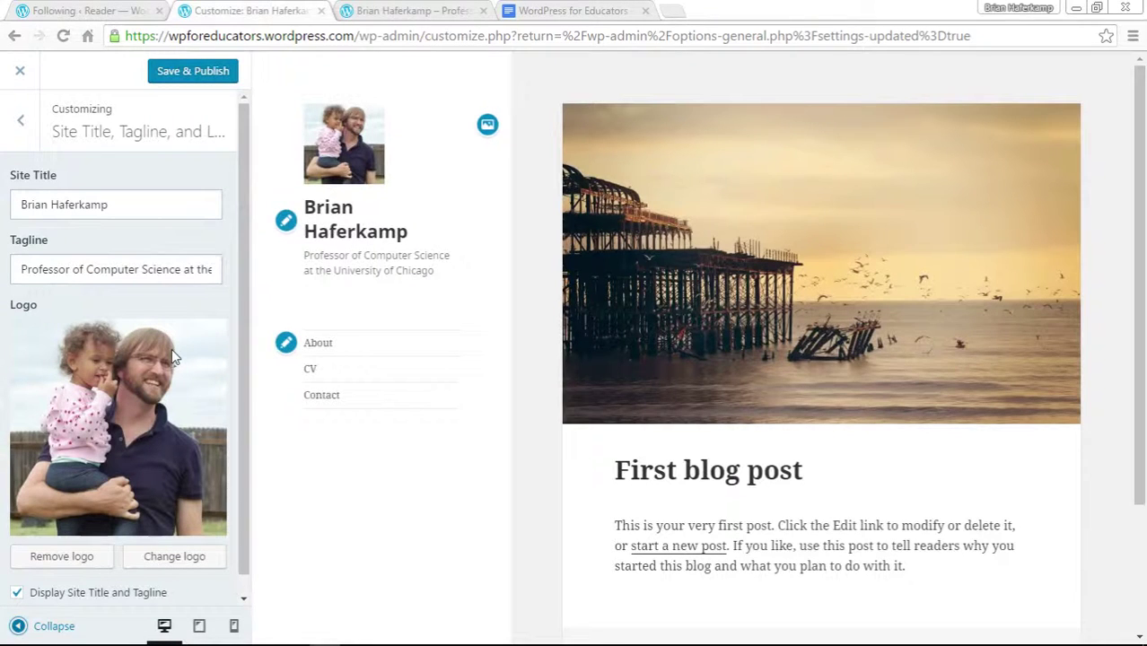
# Preview the site at tablet size, scrolling through the page and expanding and collapsing its navigation menu
pyautogui.scroll(-1, 234, 497)
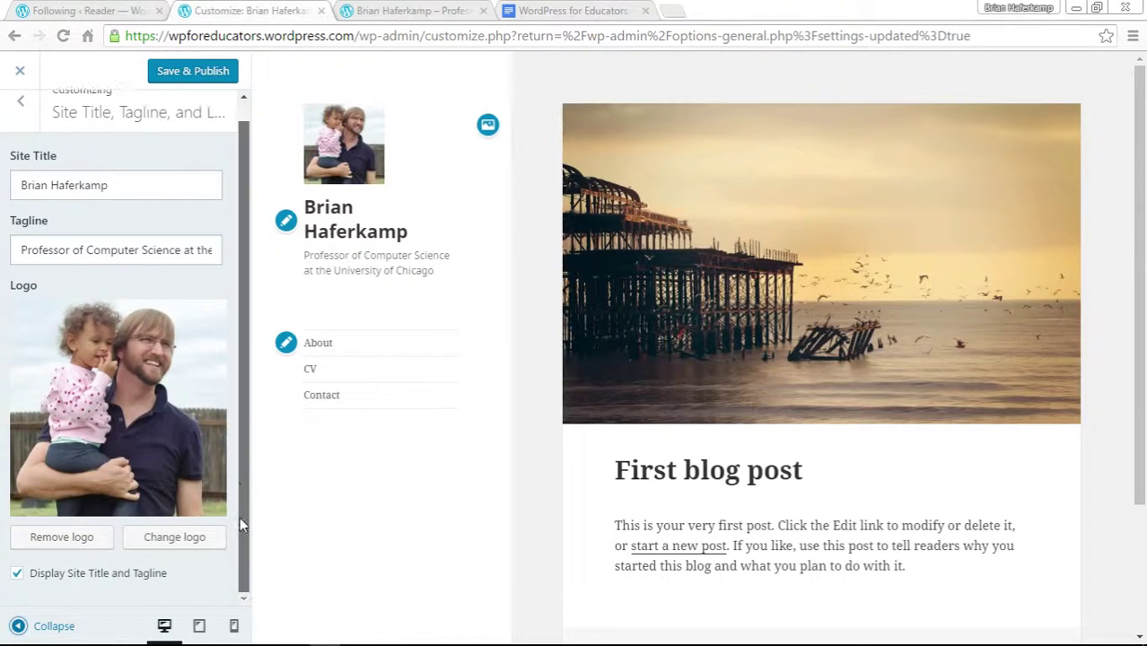
pyautogui.click(200, 628)
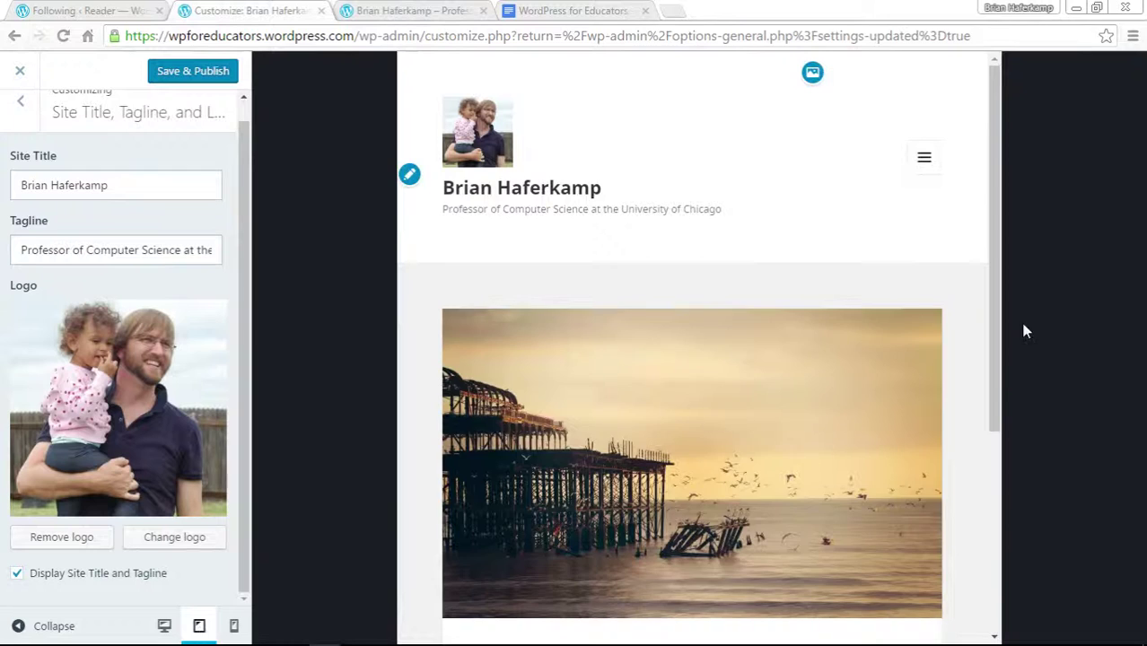
pyautogui.scroll(-3, 976, 319)
pyautogui.scroll(3, 972, 318)
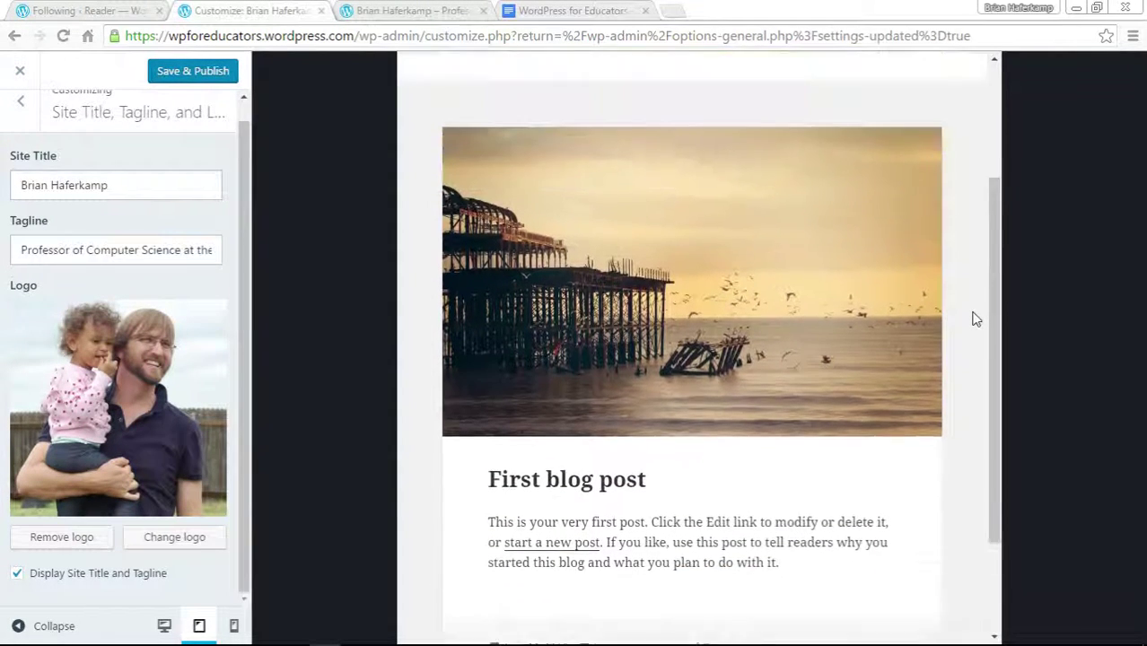
pyautogui.click(929, 172)
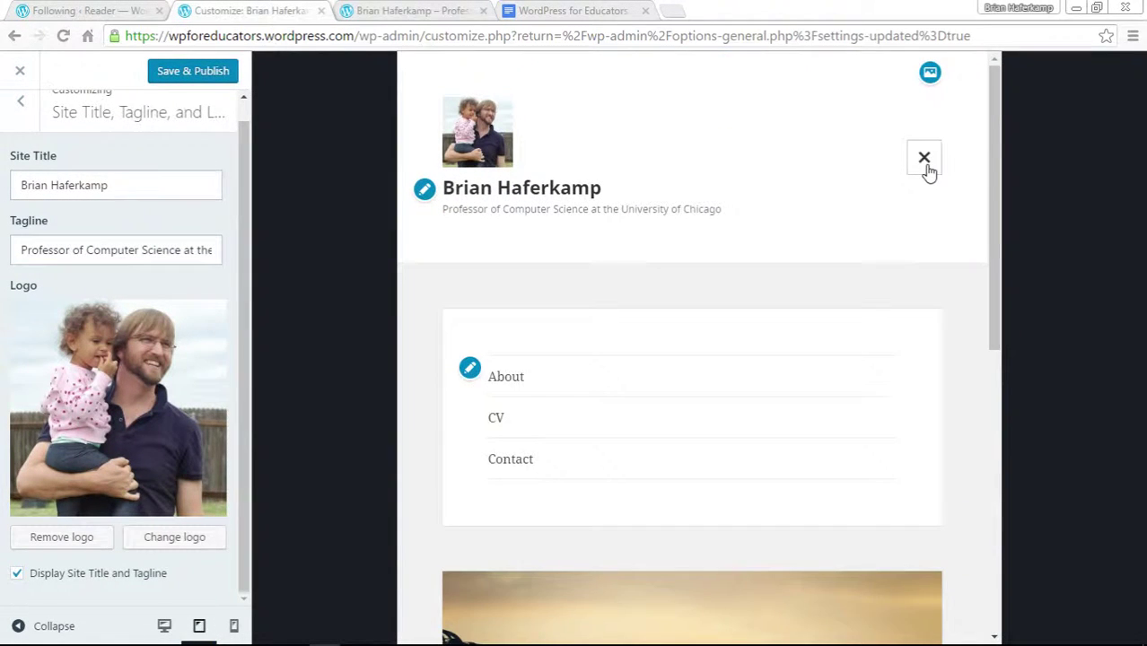
pyautogui.click(928, 173)
pyautogui.click(926, 171)
pyautogui.click(926, 171)
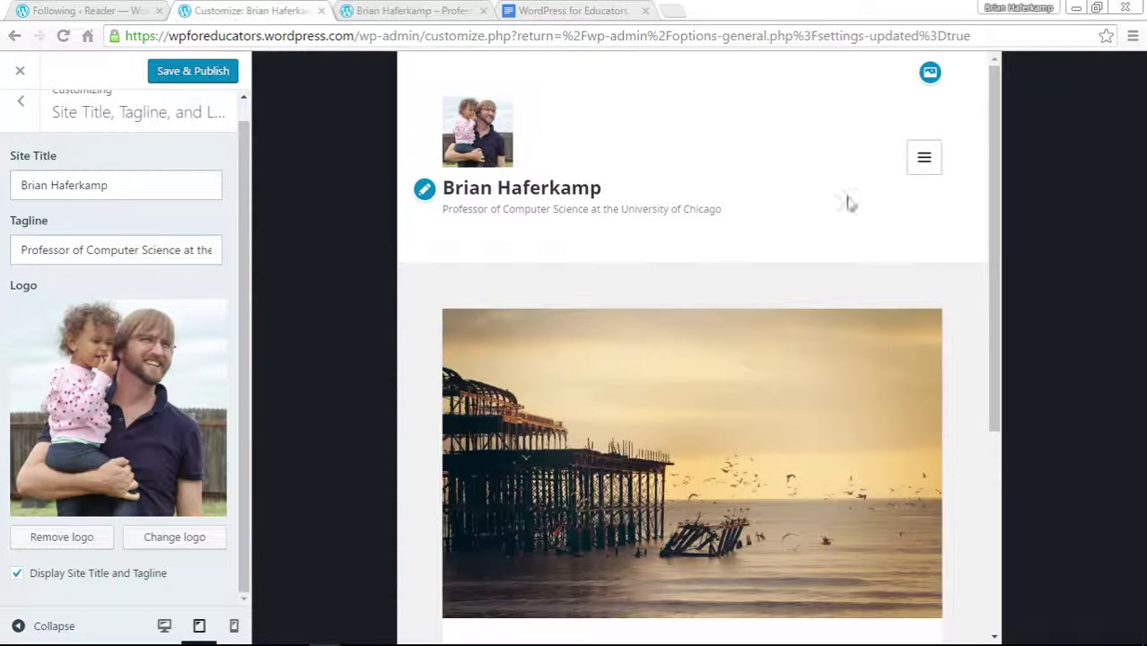
# Preview the site at mobile size, expand and collapse its navigation menu, and return to the desktop preview
pyautogui.click(234, 625)
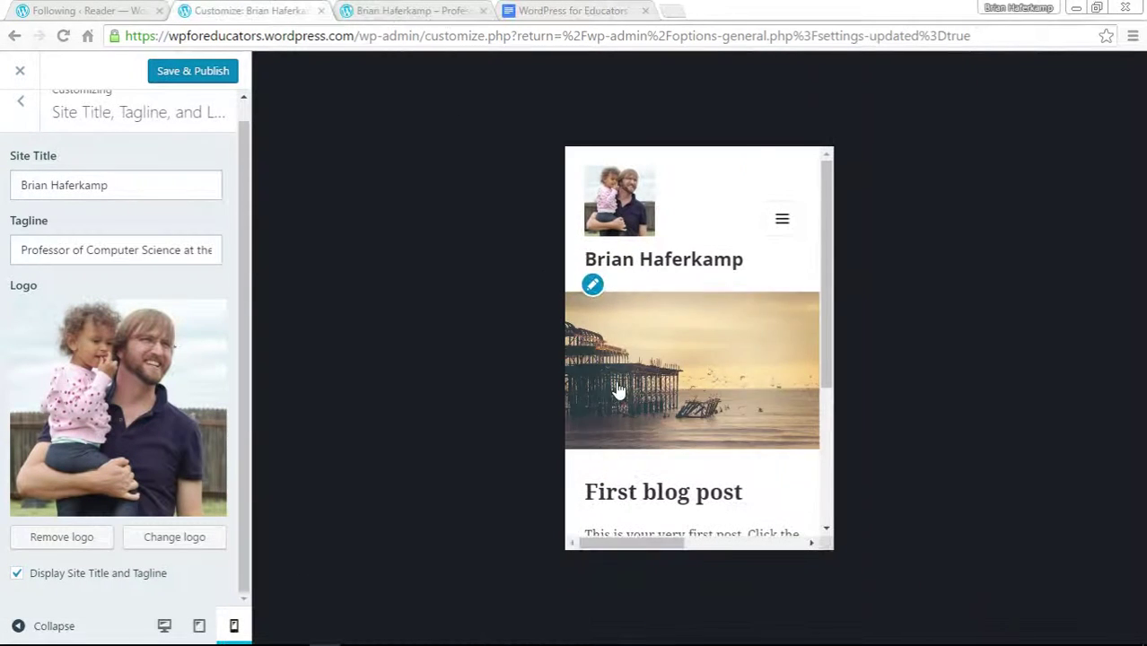
pyautogui.moveTo(823, 226)
pyautogui.mouseDown()
pyautogui.moveTo(821, 379)
pyautogui.moveTo(820, 214)
pyautogui.mouseUp()
pyautogui.click(783, 224)
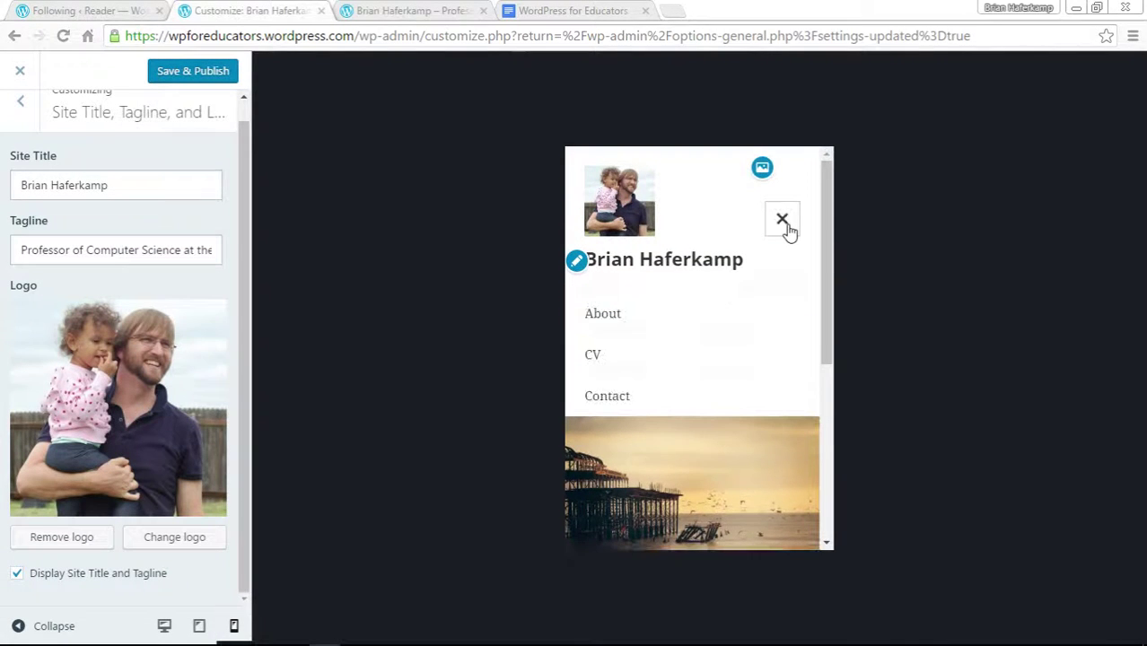
pyautogui.click(782, 223)
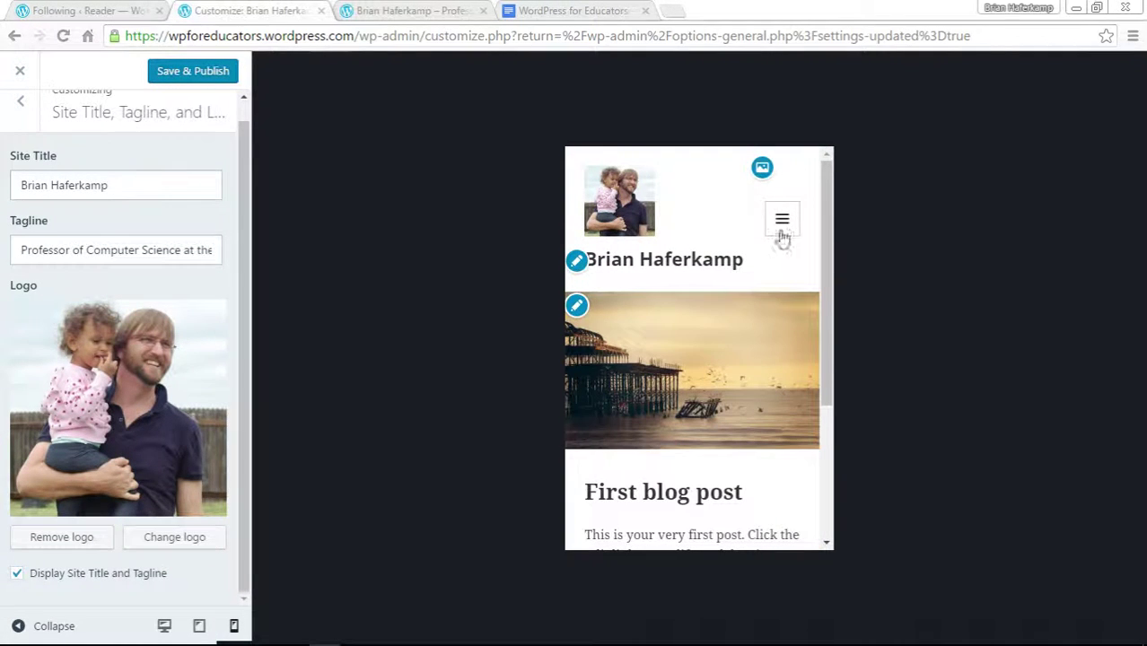
pyautogui.click(163, 626)
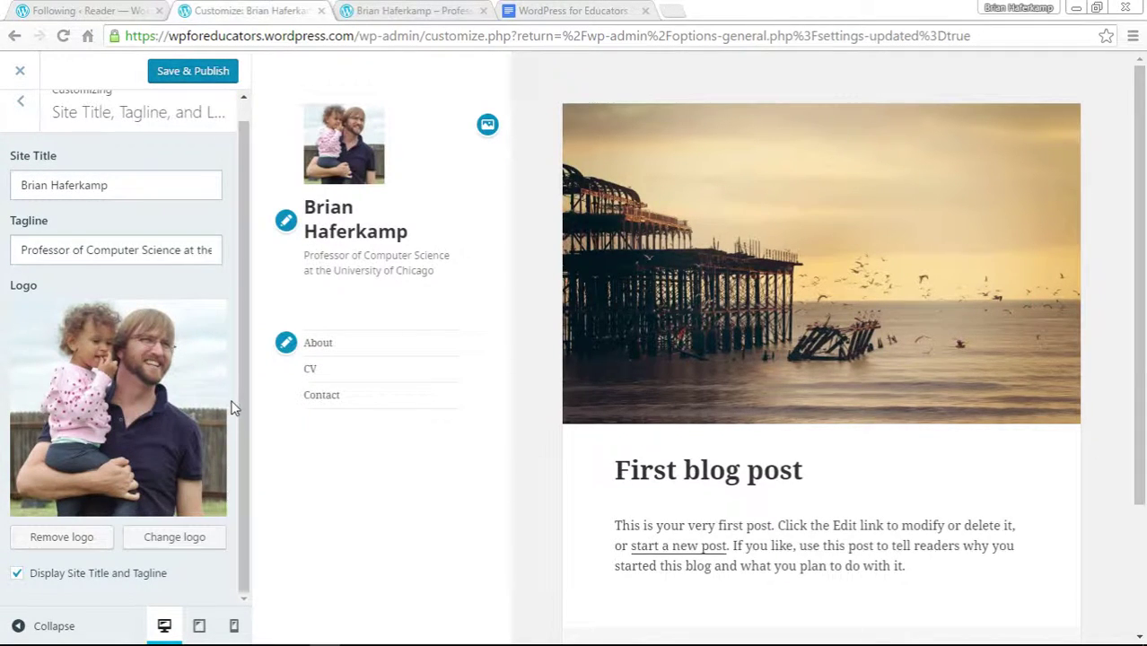
# Go back to the Customizer's section overview and reopen the Site Title, Tagline, and Logo settings
pyautogui.scroll(1, 236, 214)
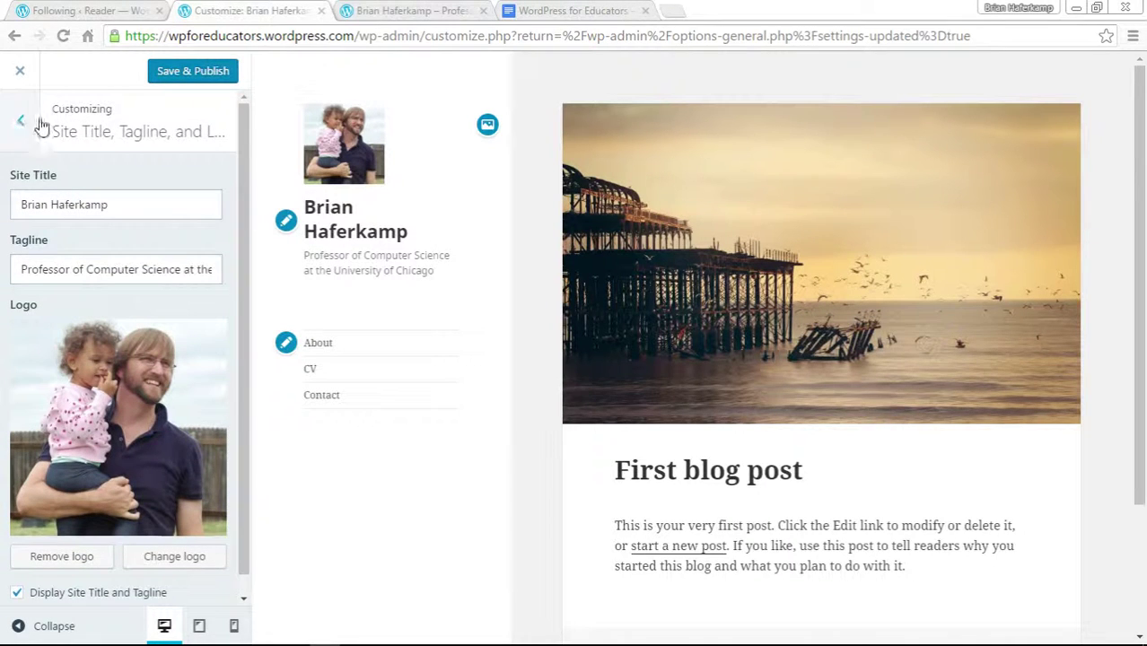
pyautogui.click(19, 125)
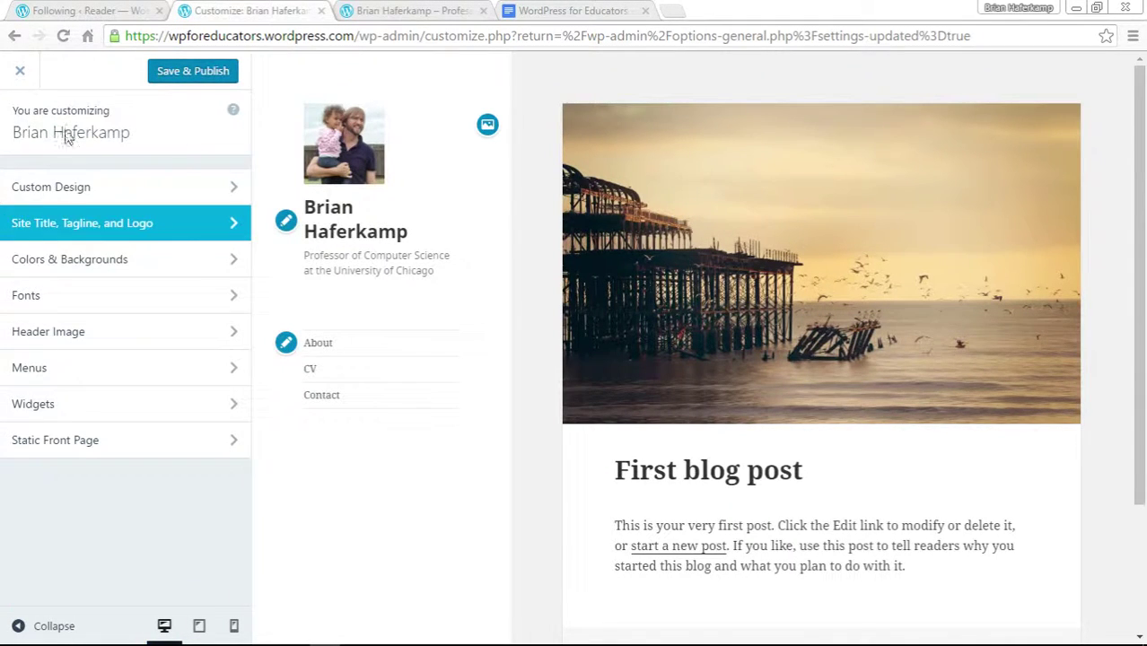
pyautogui.click(144, 226)
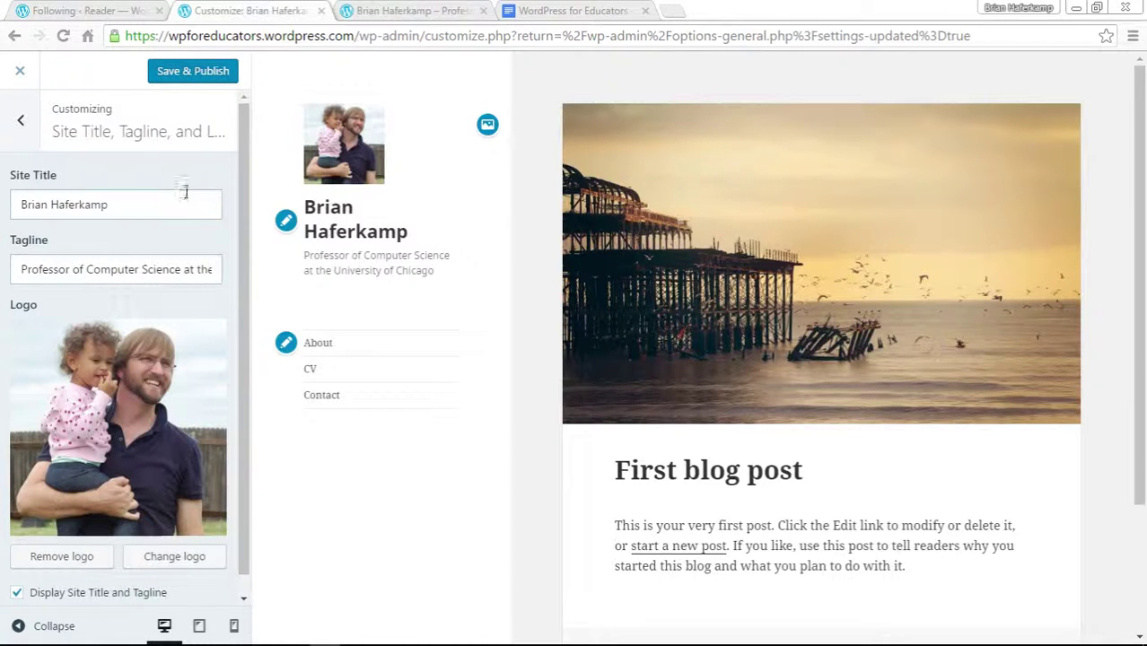
# Stay on the page when warned about unsaved changes, save and publish the new logo, and close the Customizer
pyautogui.click(21, 74)
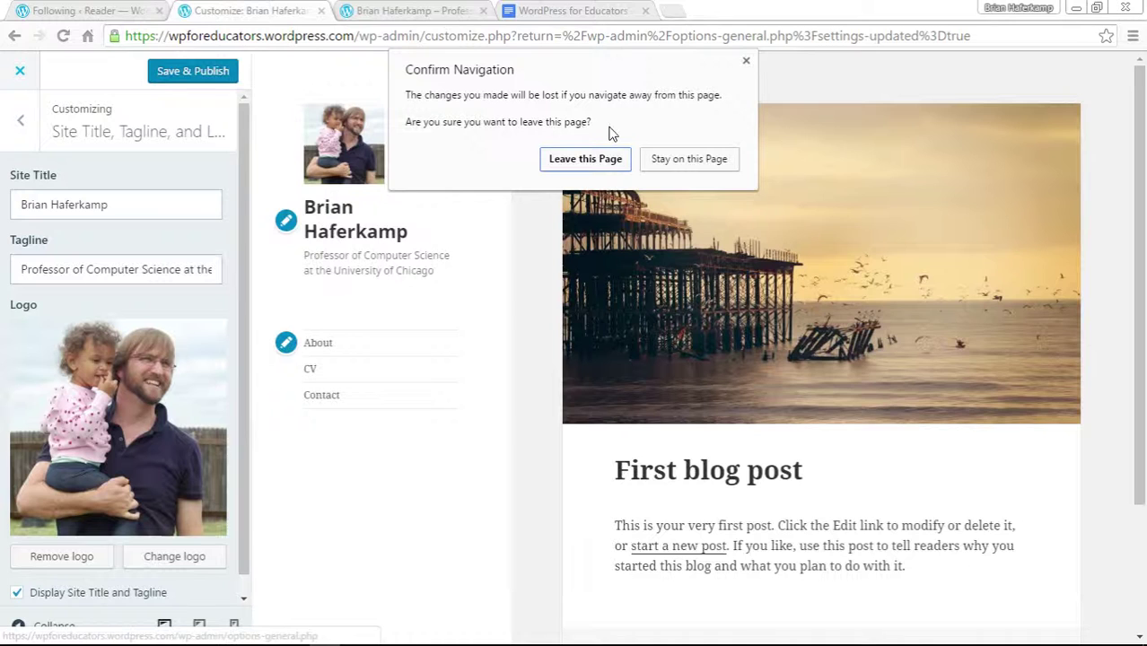
pyautogui.click(703, 161)
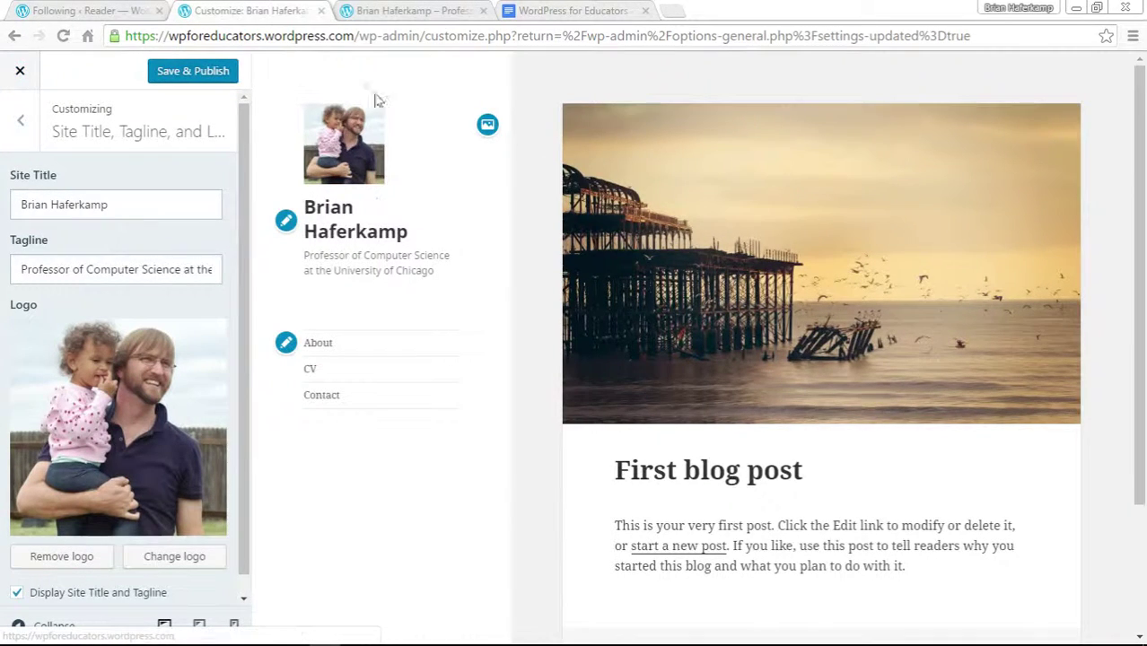
pyautogui.click(192, 72)
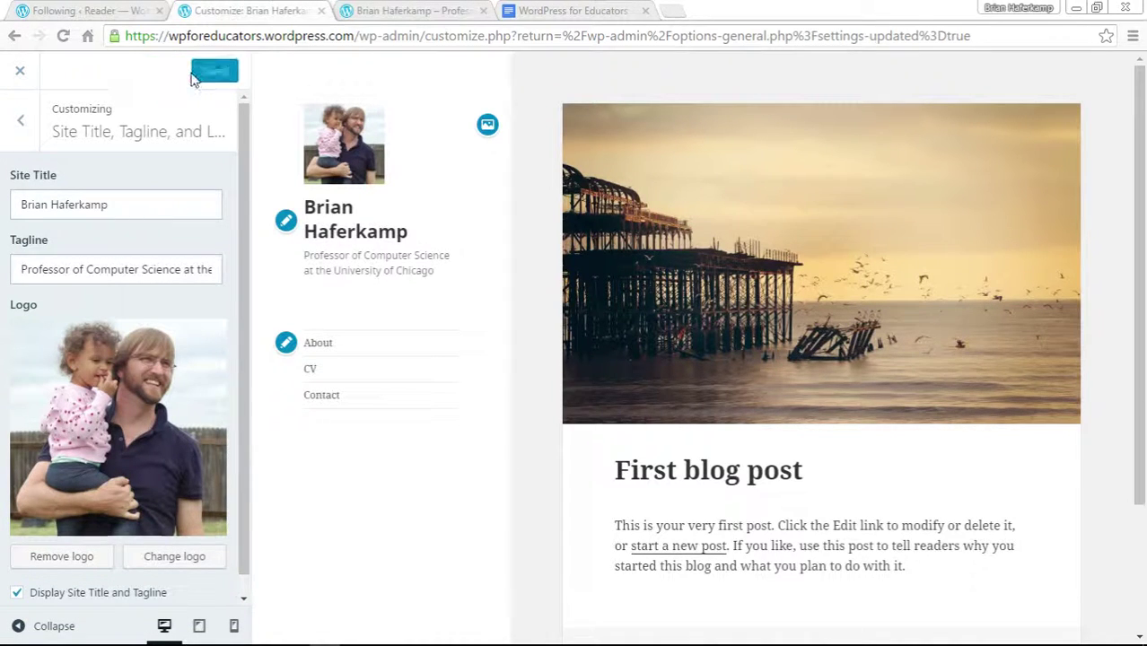
pyautogui.click(19, 71)
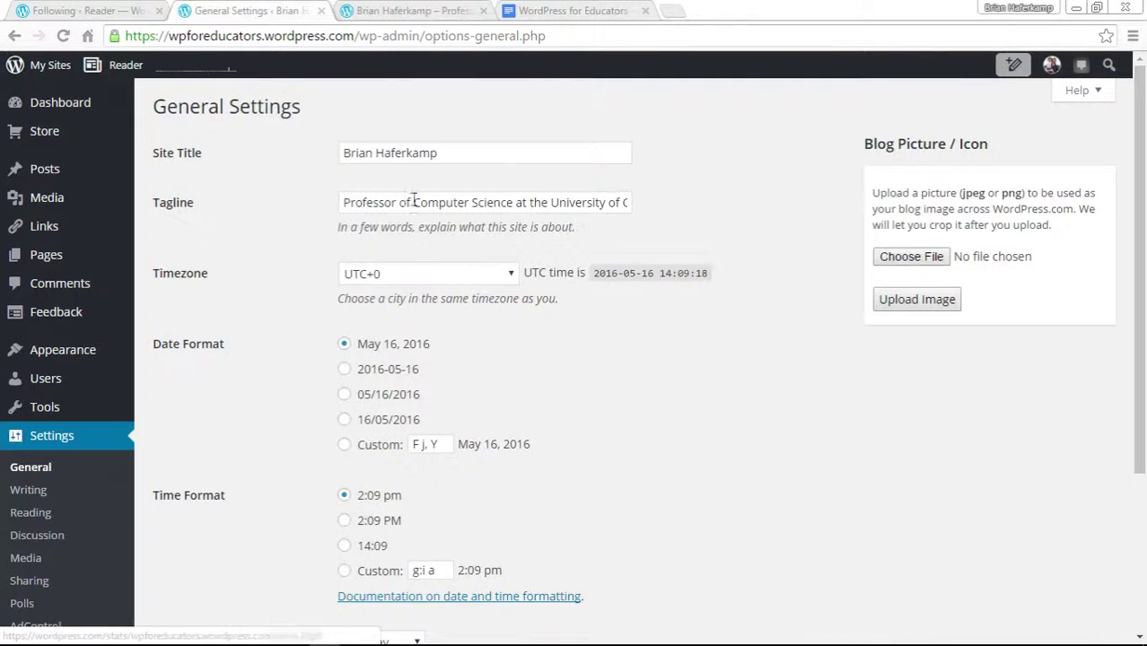
# Switch to the live site and reload its home page to check the published logo, title and tagline
pyautogui.click(410, 10)
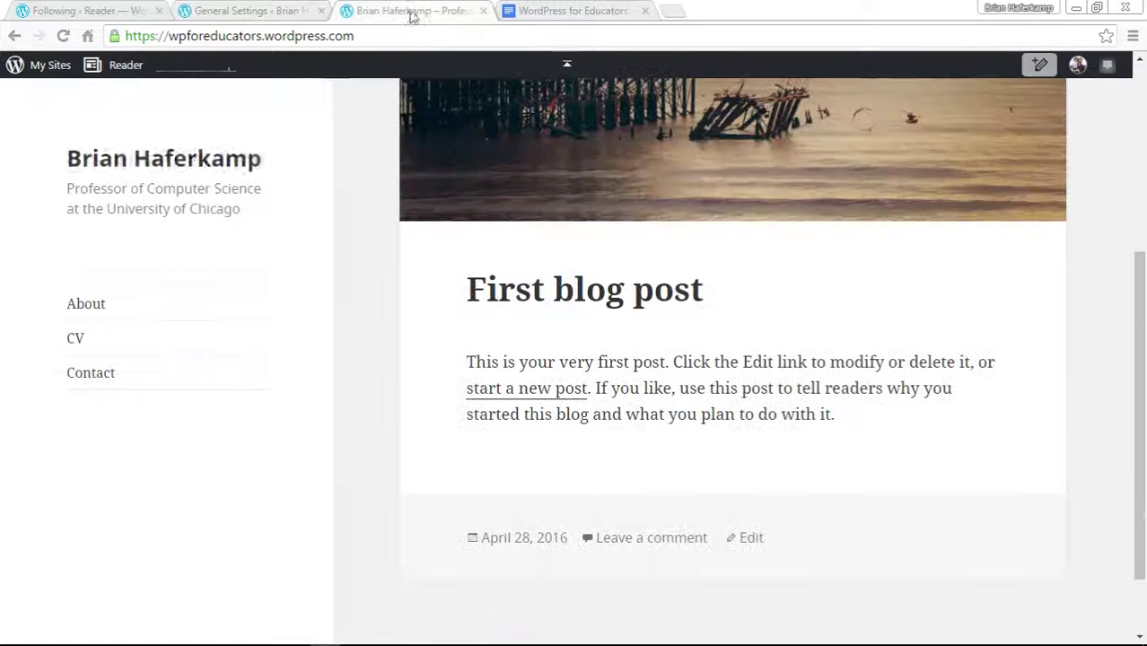
pyautogui.click(62, 35)
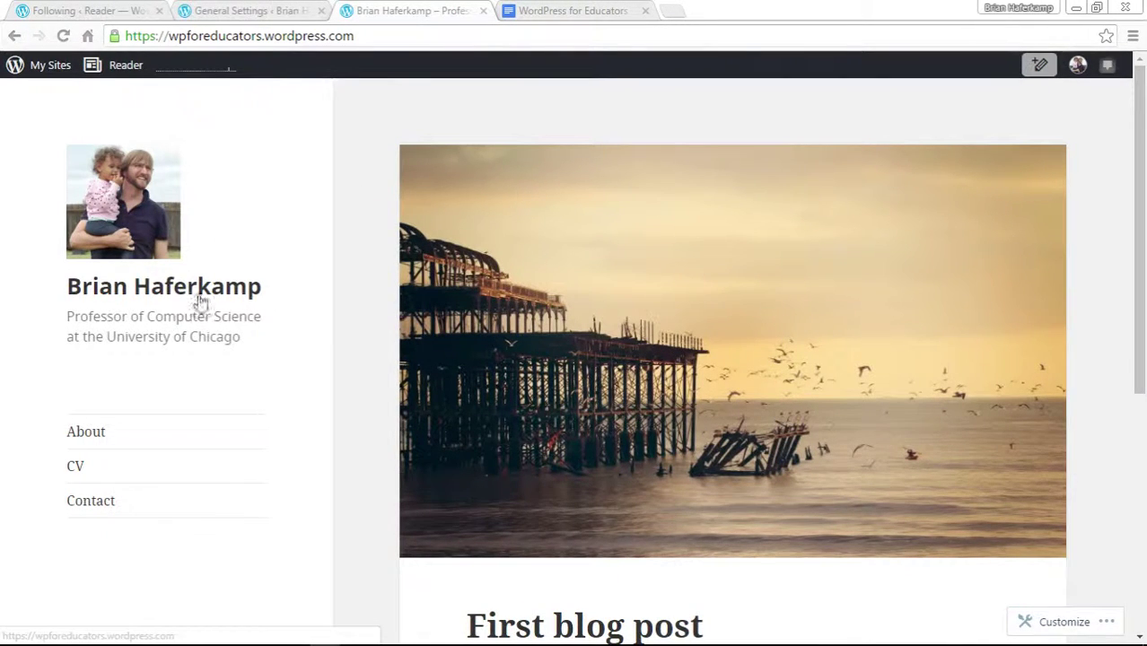
pyautogui.scroll(-1, 340, 340)
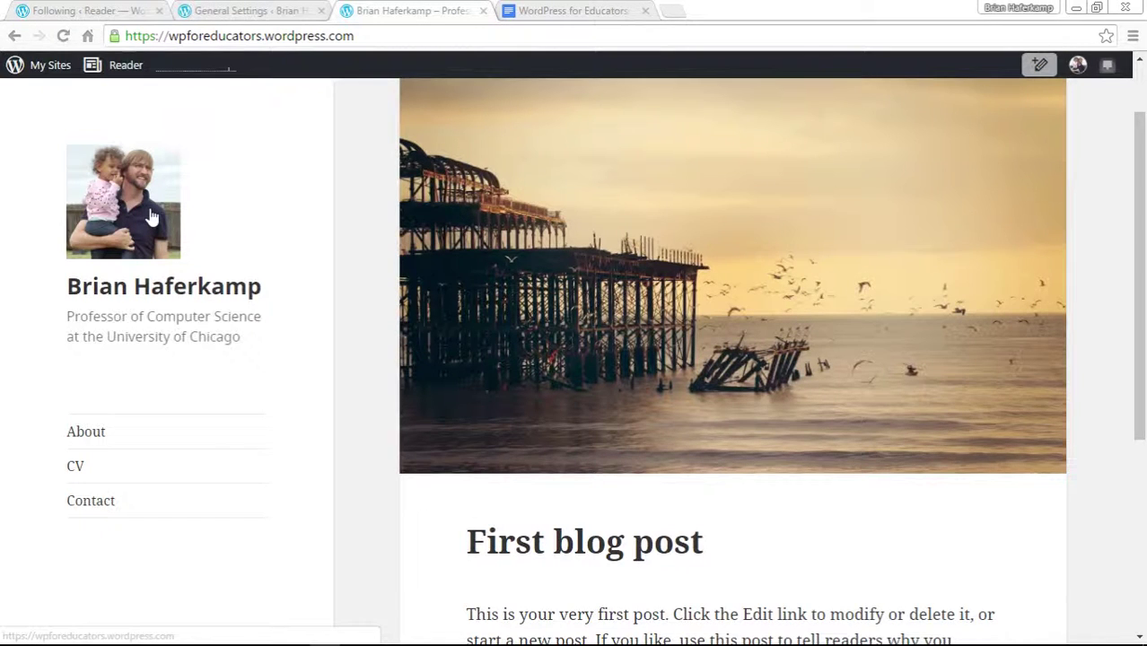
# Visit the About page, return to the home page through the logo, and look over the first blog post
pyautogui.click(90, 436)
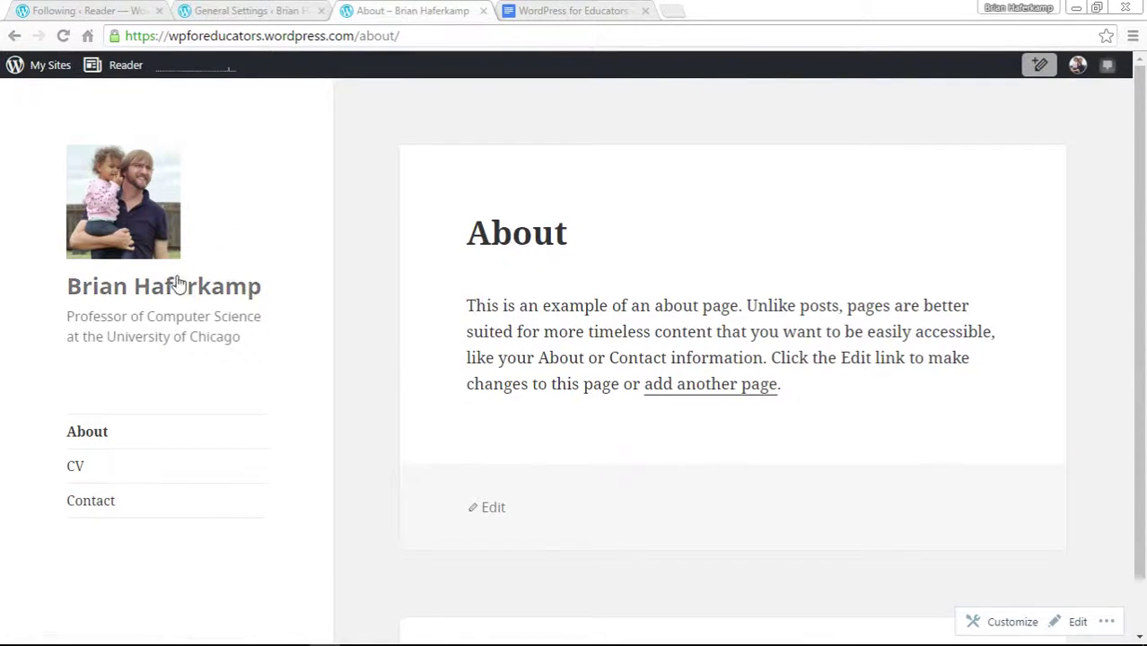
pyautogui.click(132, 221)
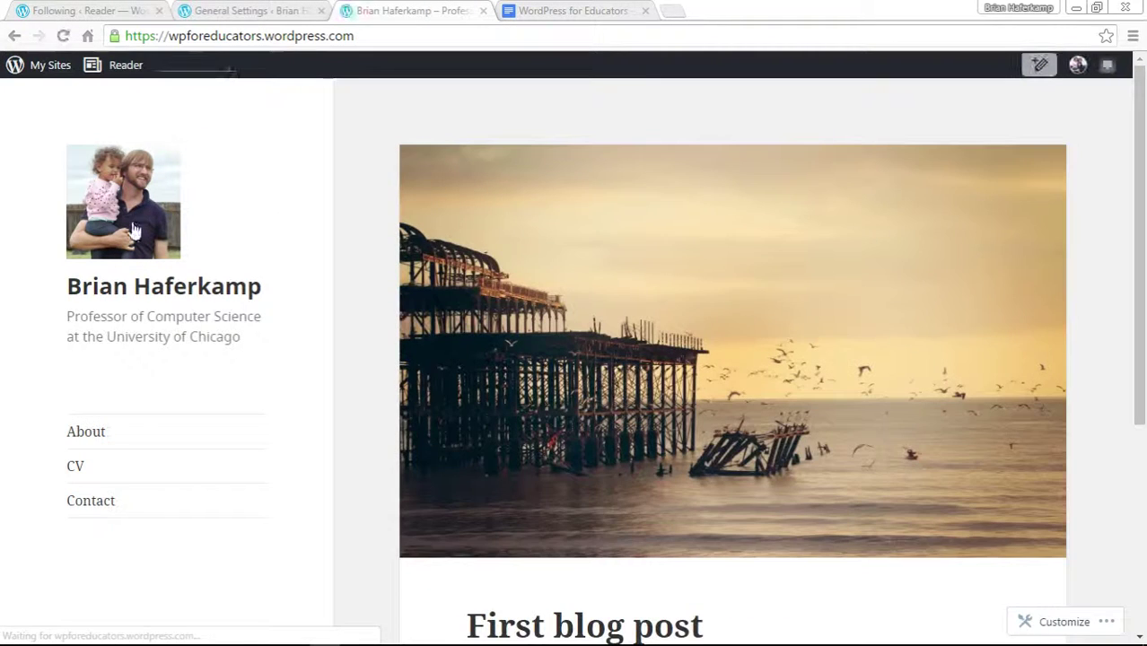
pyautogui.scroll(-2, 1093, 478)
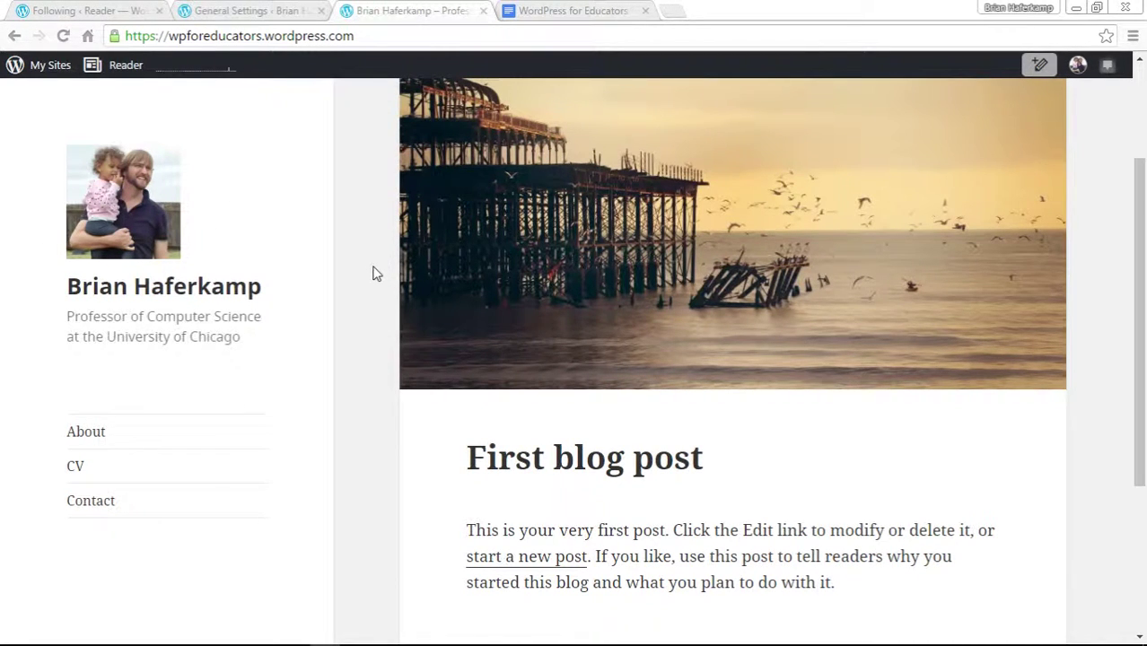
pyautogui.scroll(2, 364, 296)
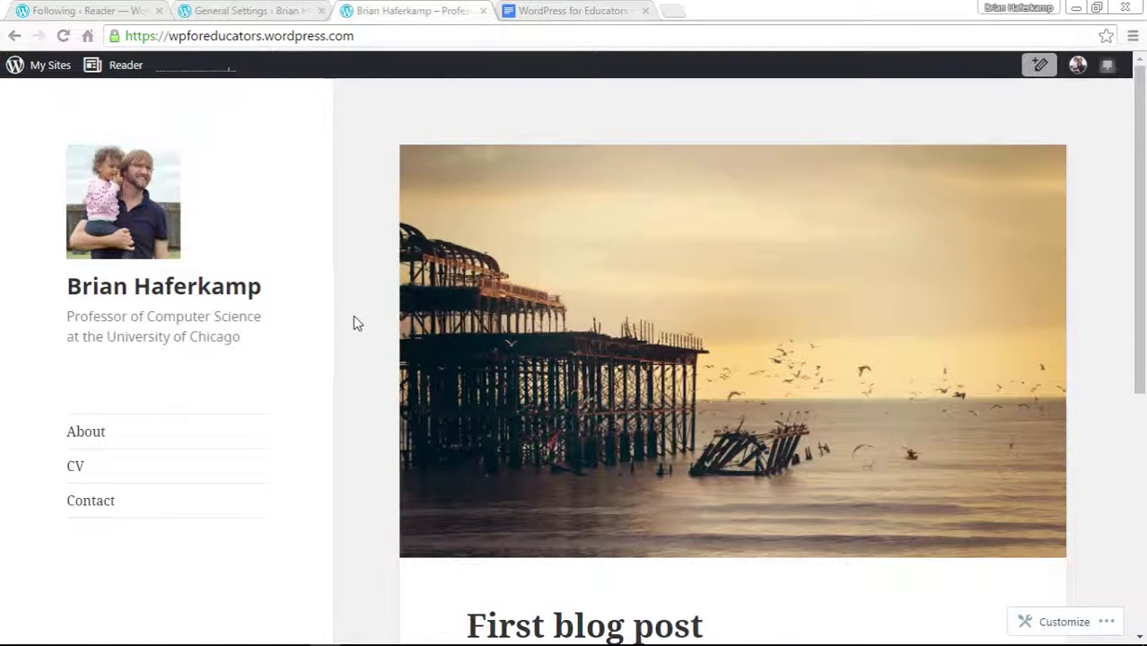
# Switch to the WordPress for Educators Google Docs document and review the Website Content items, from the photograph and name through the page list
pyautogui.click(581, 12)
pyautogui.moveTo(288, 394); pyautogui.dragTo(458, 452)
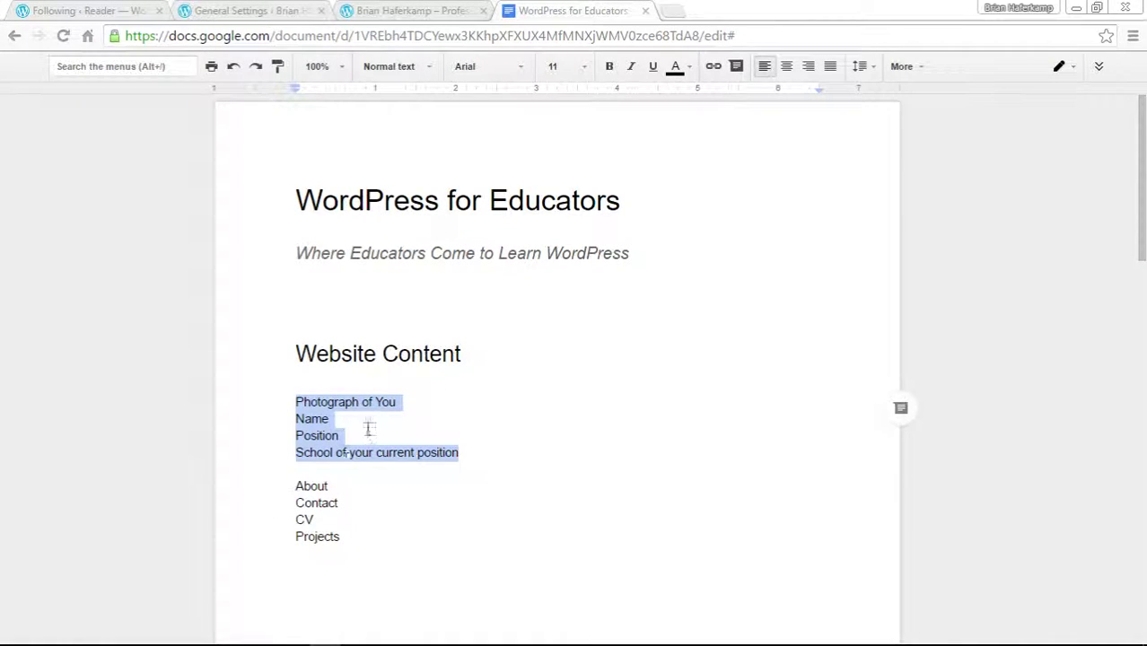
pyautogui.moveTo(296, 485); pyautogui.dragTo(358, 531)
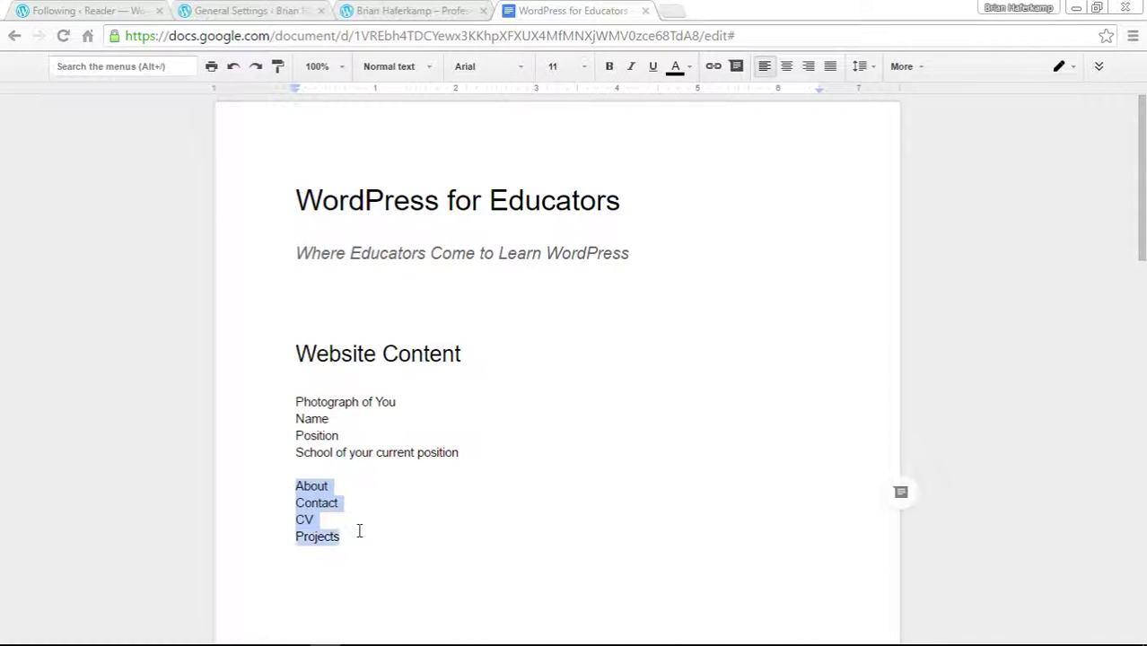